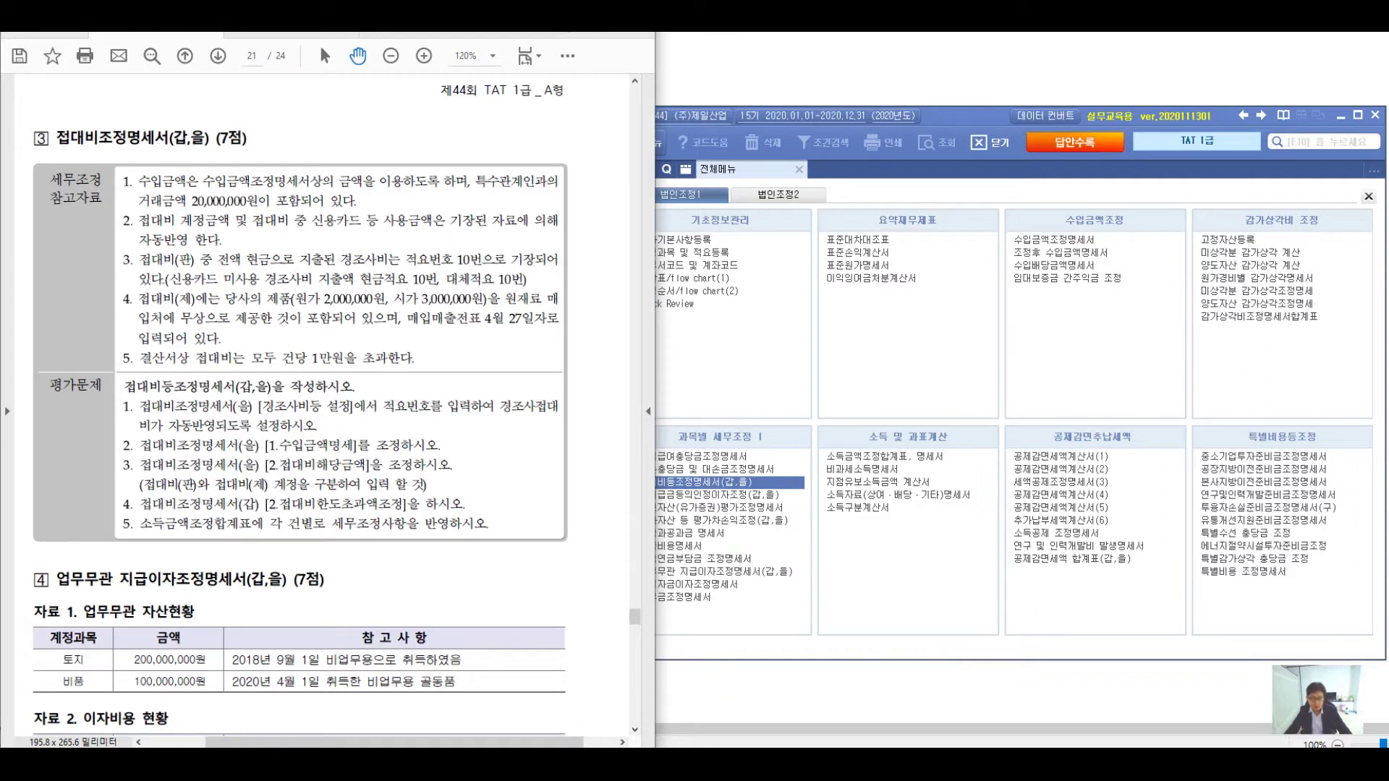
Open the 접대비등조정명세서(갑,을) form under 과목별 세무조정 in the corporate tax adjustment program
{"action": "key", "text": "alt+Tab"}
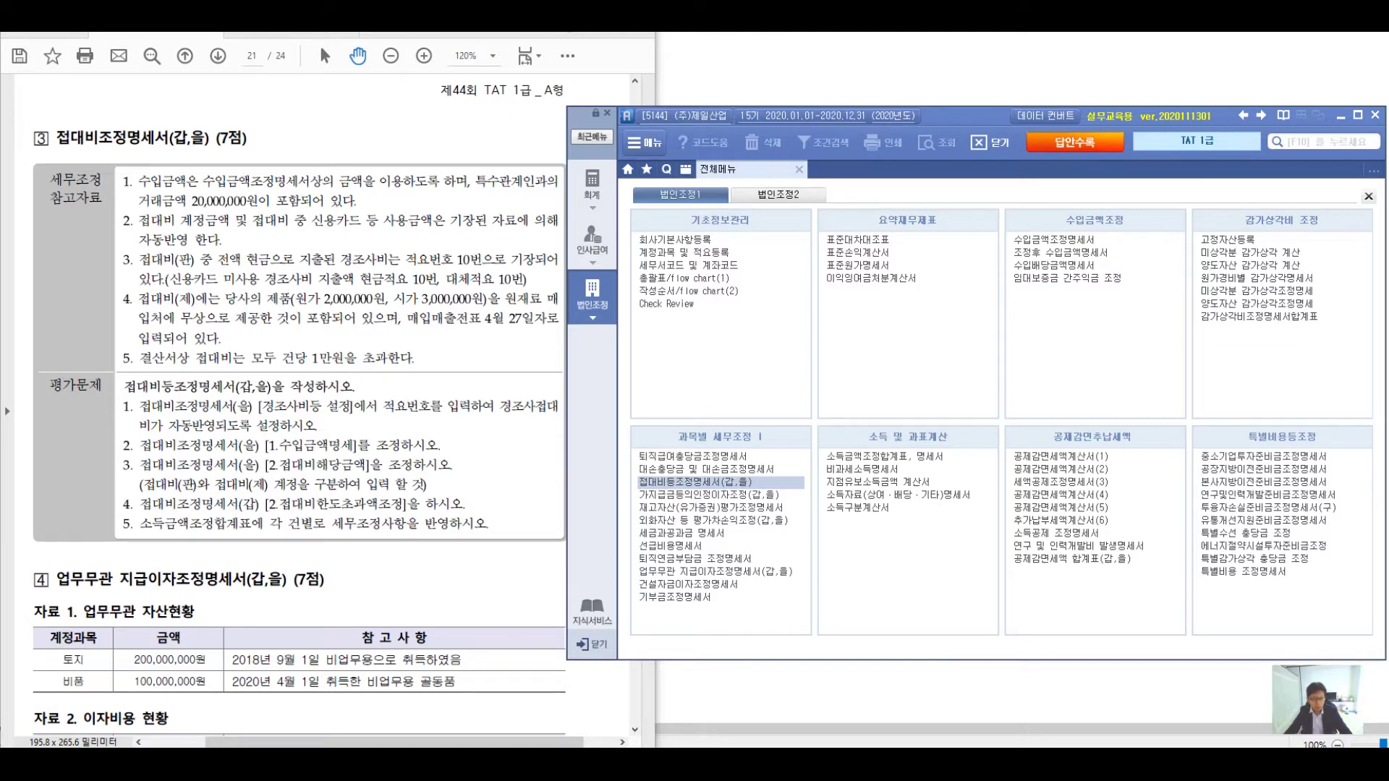
{"action": "left_click", "coordinate": [695, 483]}
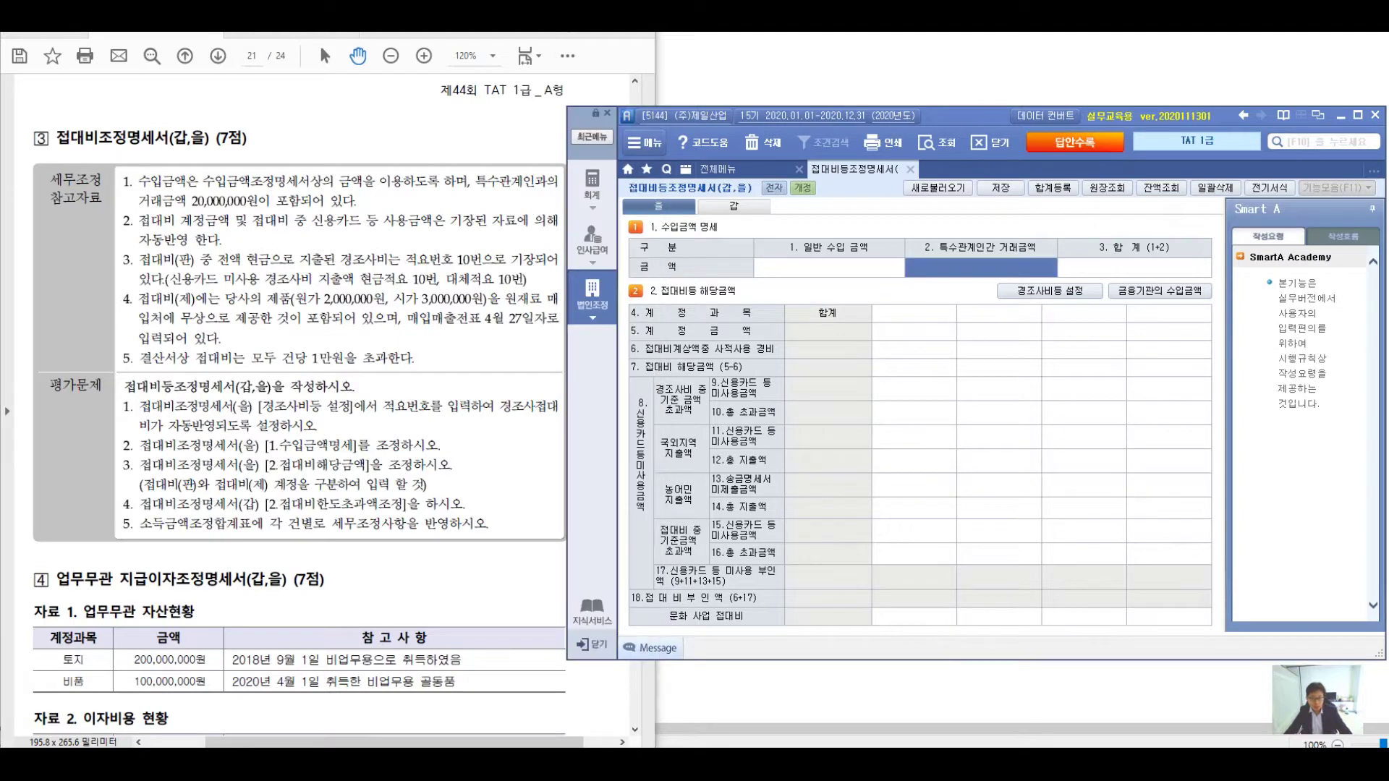
{"action": "key", "text": "alt+Tab"}
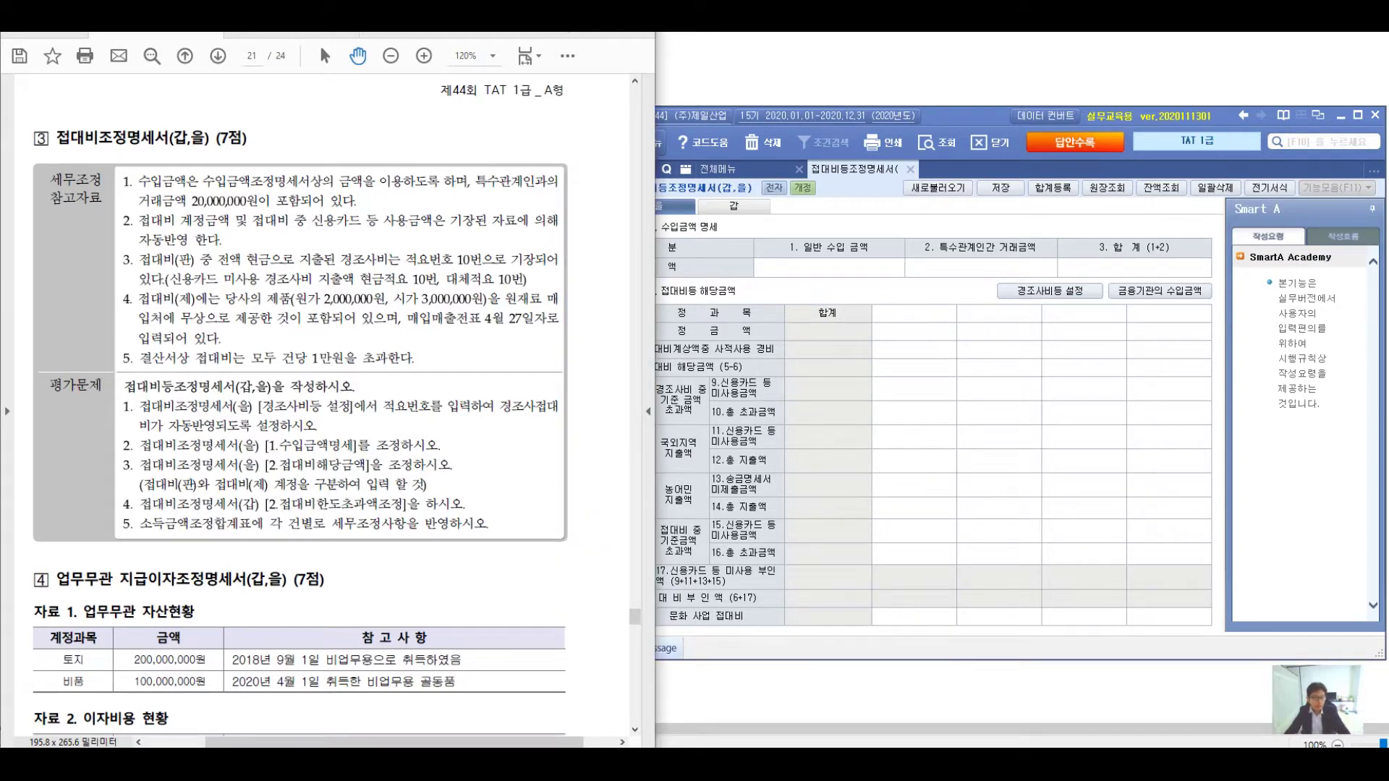
{"action": "key", "text": "alt+Tab"}
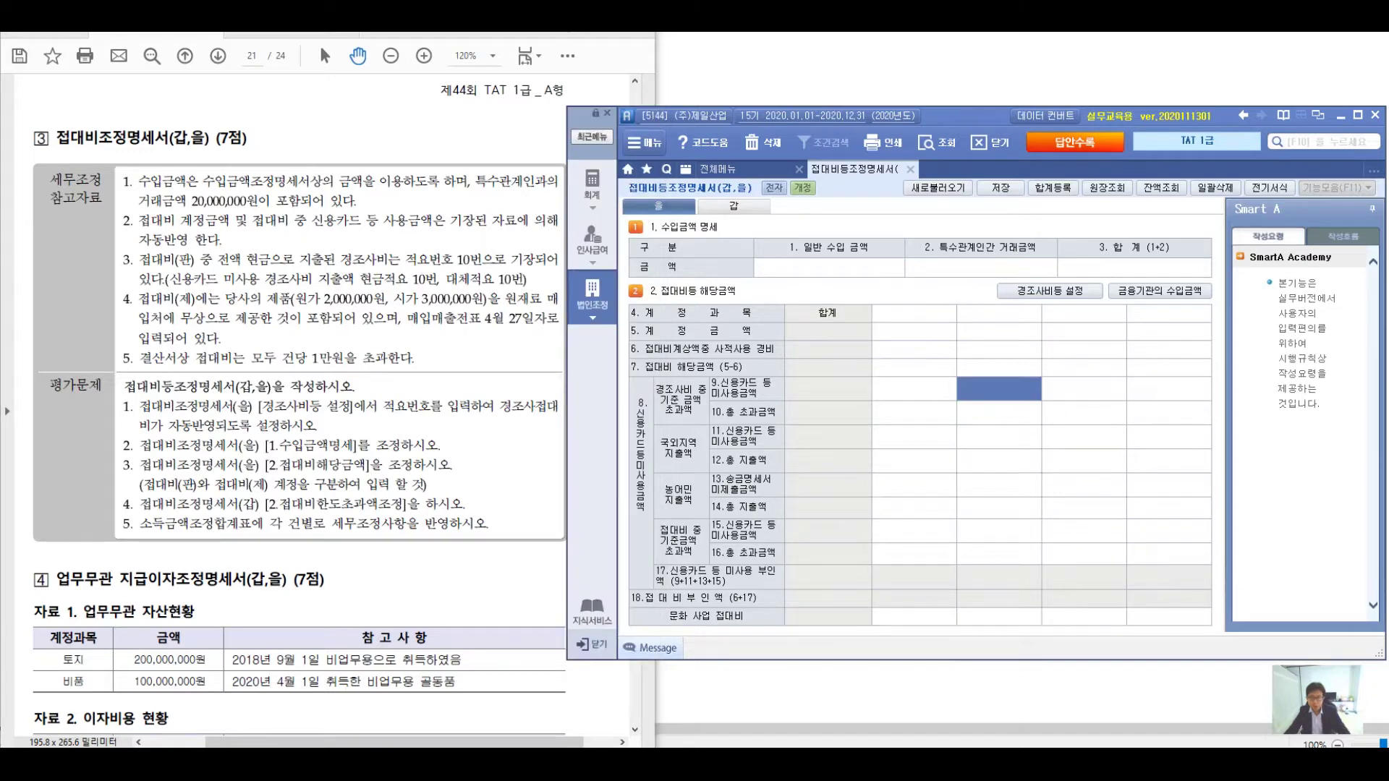
{"action": "key", "text": "alt+Tab"}
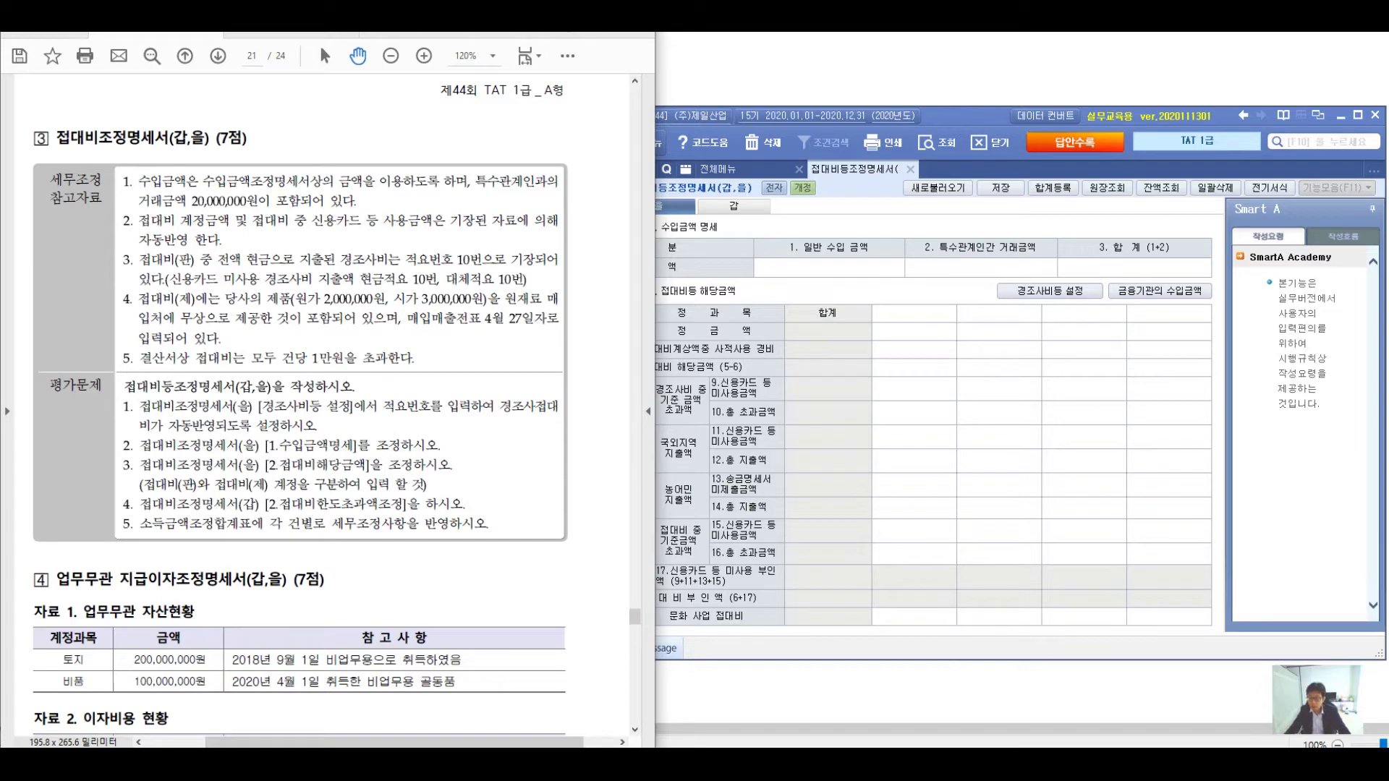
{"action": "left_click", "coordinate": [980, 268]}
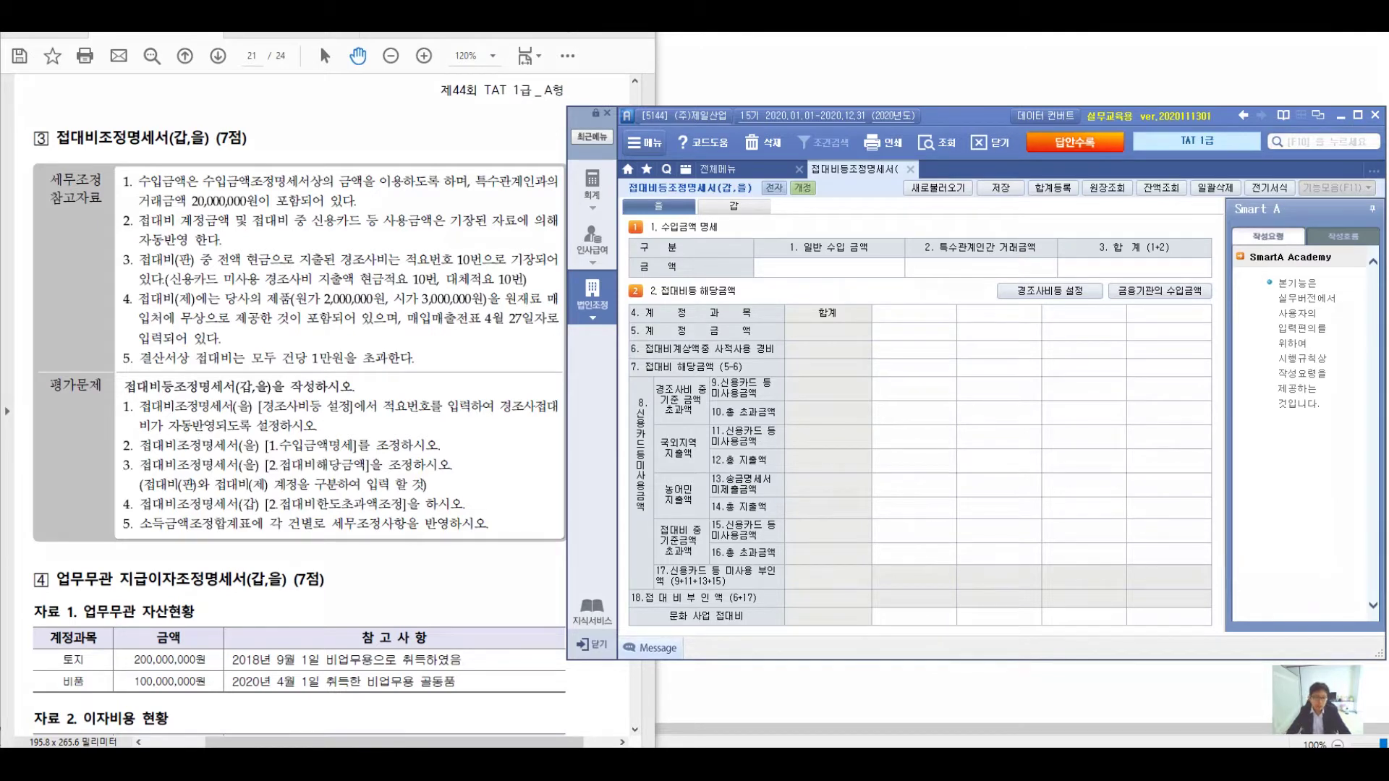
Load the voucher data anew into the 접대비등조정명세서, deleting the existing data first (삭제후 불러오기)
{"action": "mouse_move", "coordinate": [110, 159]}
{"action": "left_mouse_down"}
{"action": "mouse_move", "coordinate": [108, 434]}
{"action": "mouse_move", "coordinate": [76, 466]}
{"action": "left_mouse_up"}
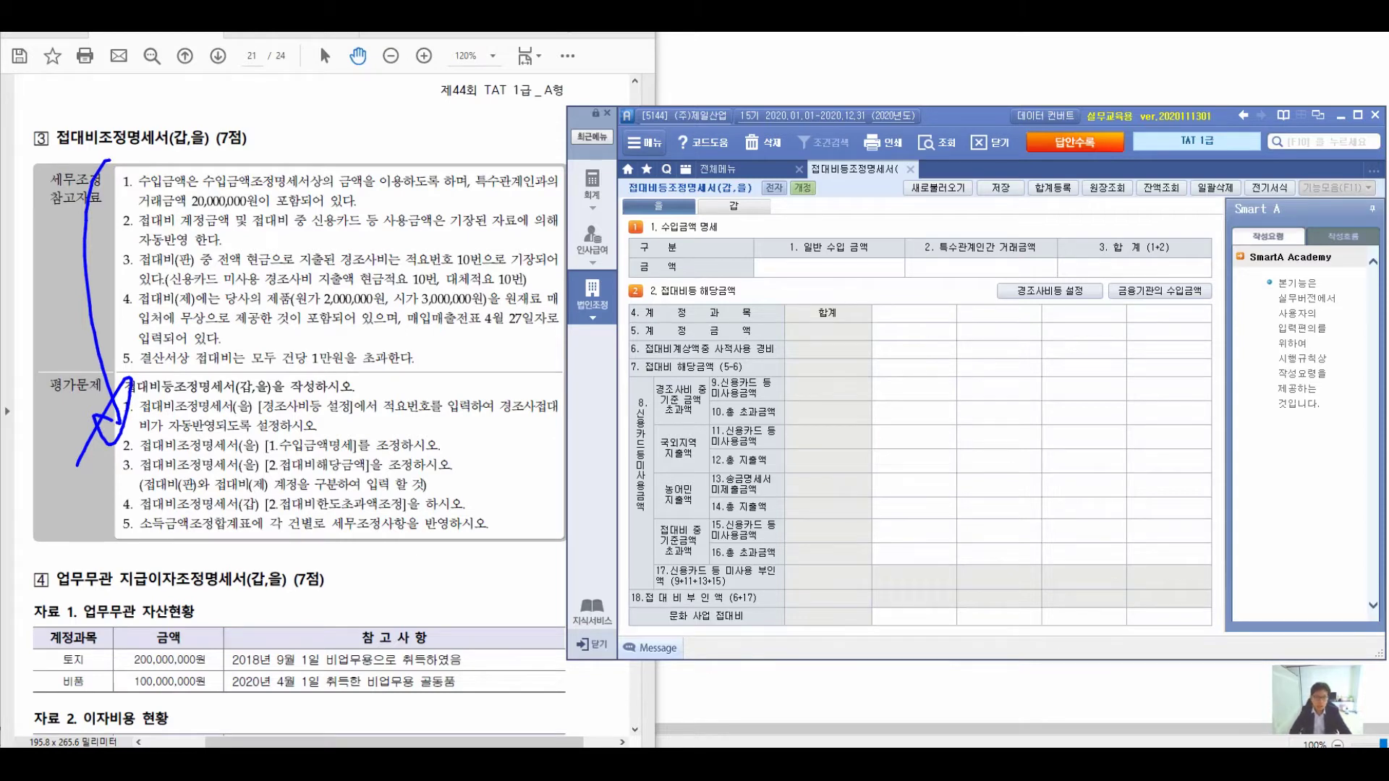
{"action": "mouse_move", "coordinate": [933, 153]}
{"action": "left_mouse_down"}
{"action": "mouse_move", "coordinate": [973, 217]}
{"action": "mouse_move", "coordinate": [955, 149]}
{"action": "mouse_move", "coordinate": [868, 145]}
{"action": "mouse_move", "coordinate": [944, 99]}
{"action": "left_mouse_up"}
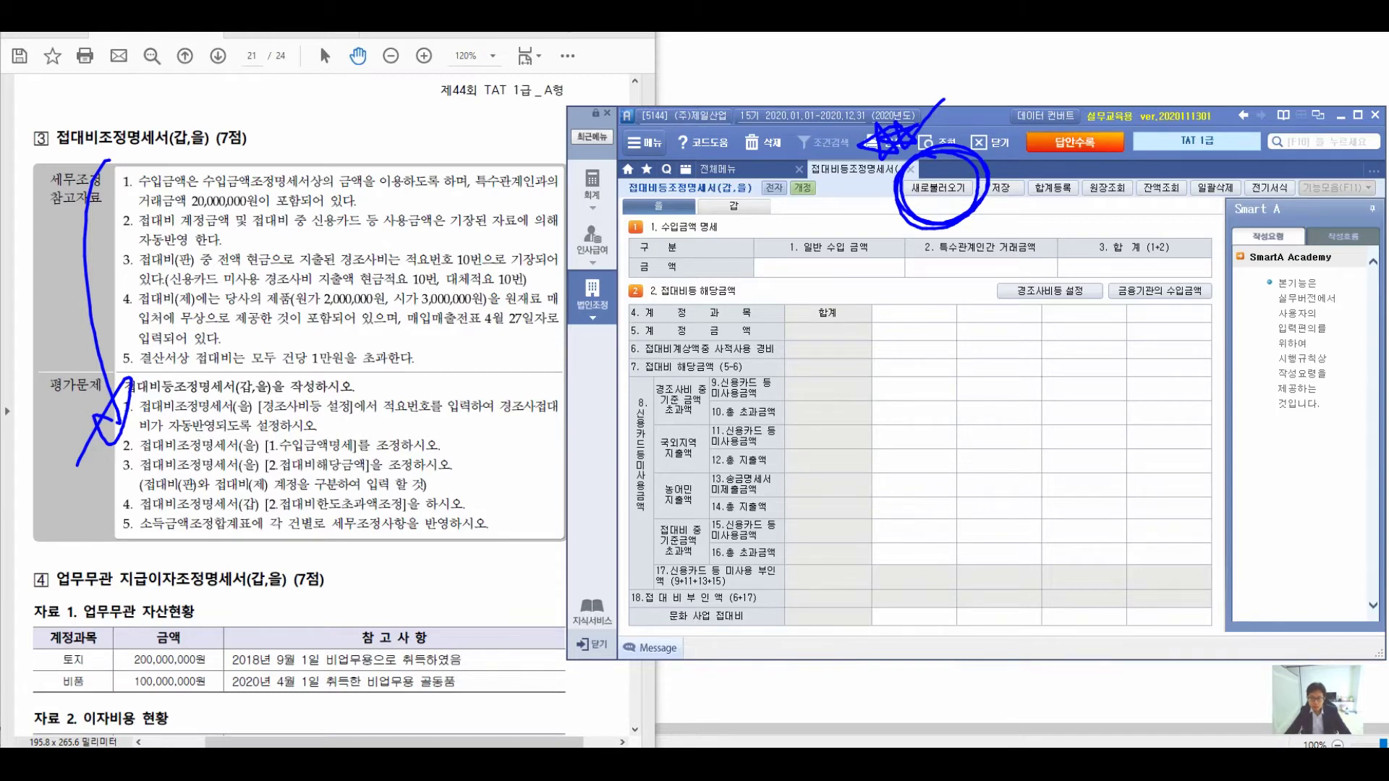
{"action": "key", "text": "Escape"}
{"action": "left_click", "coordinate": [938, 187]}
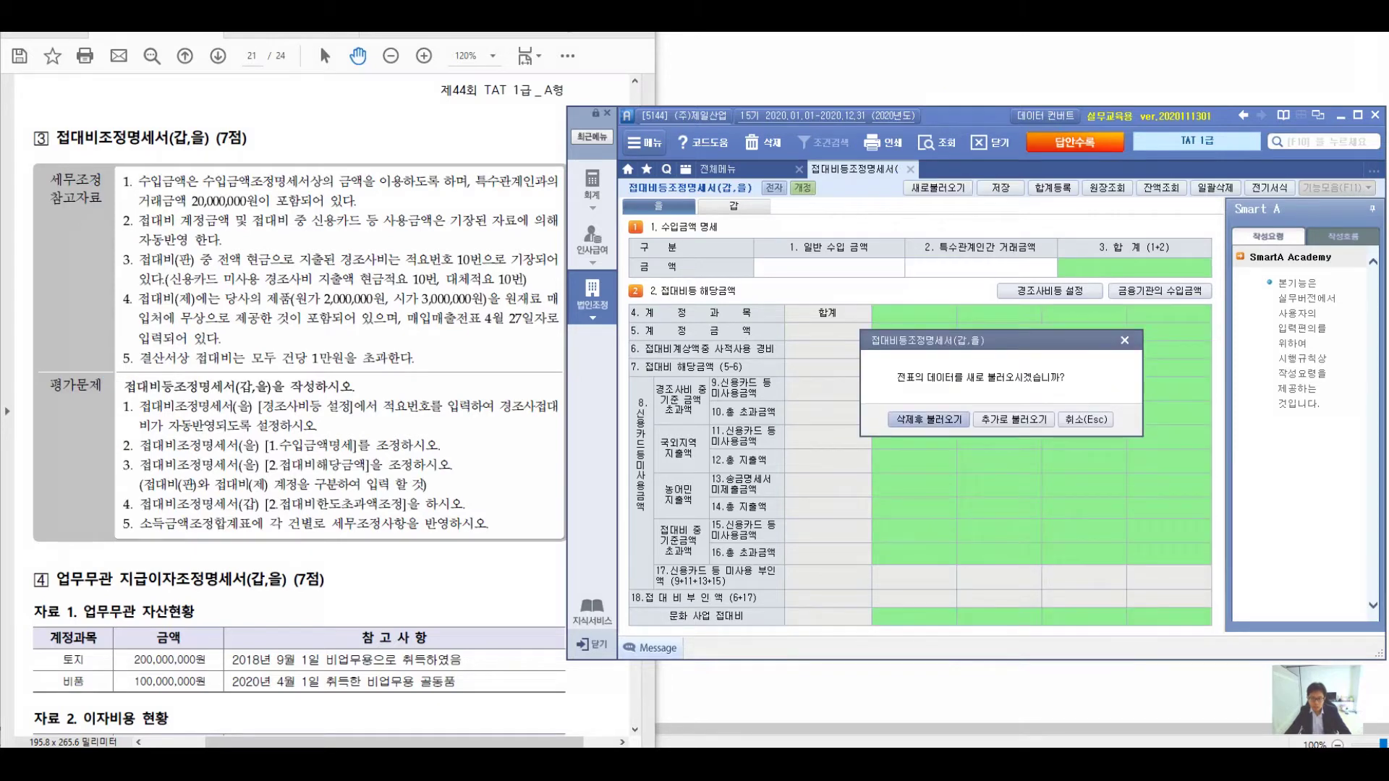
{"action": "left_click", "coordinate": [929, 419]}
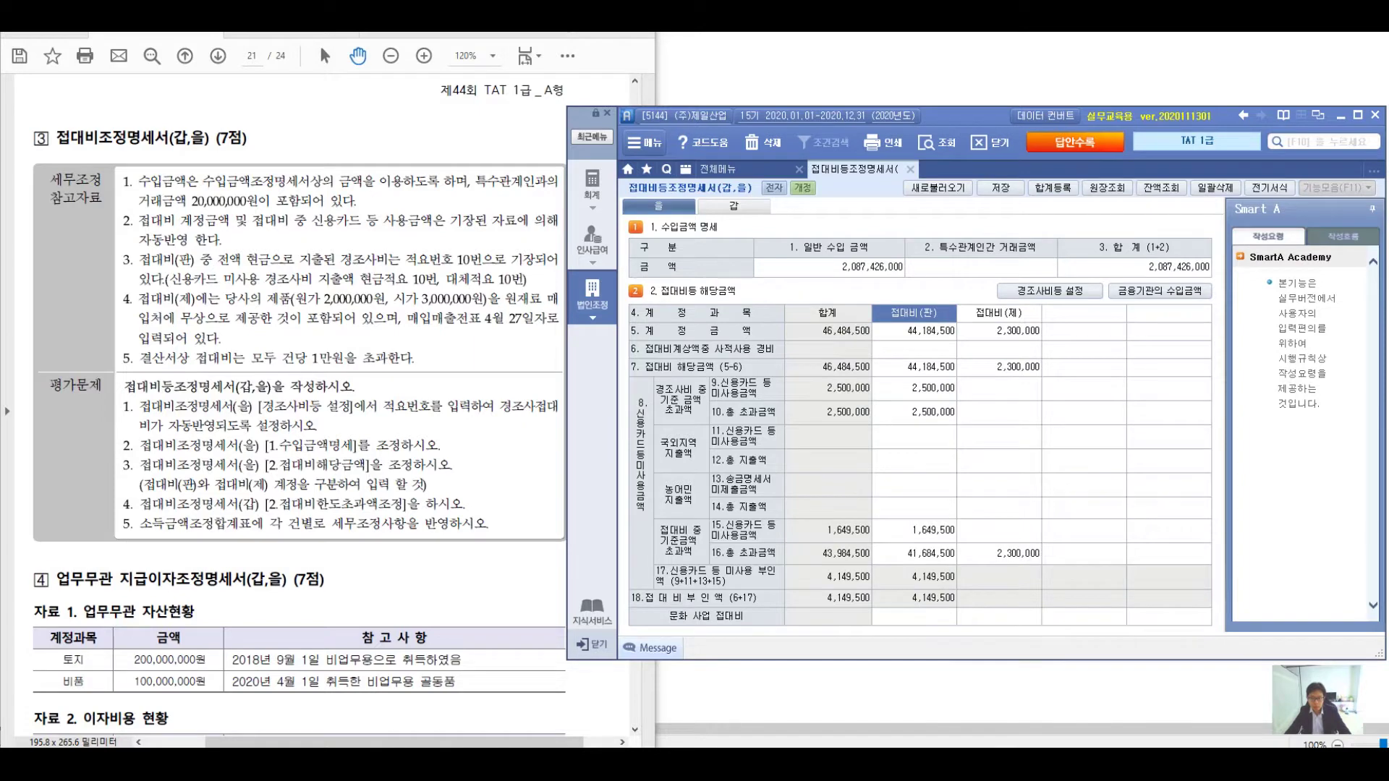
Enter 20,000,000 as the 특수관계인간 거래금액 in the 수입금액 명세 section
{"action": "left_click", "coordinate": [981, 268]}
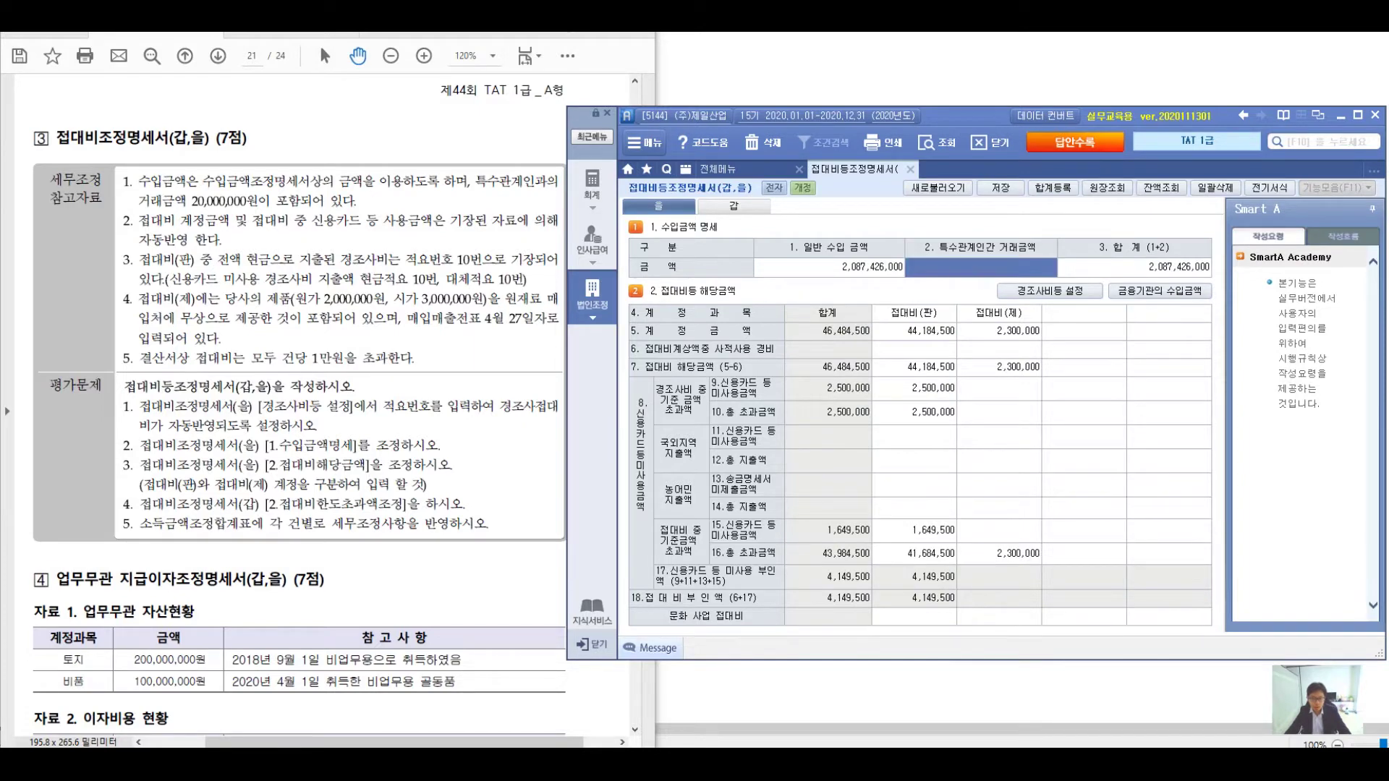
{"action": "key", "text": "alt+Tab"}
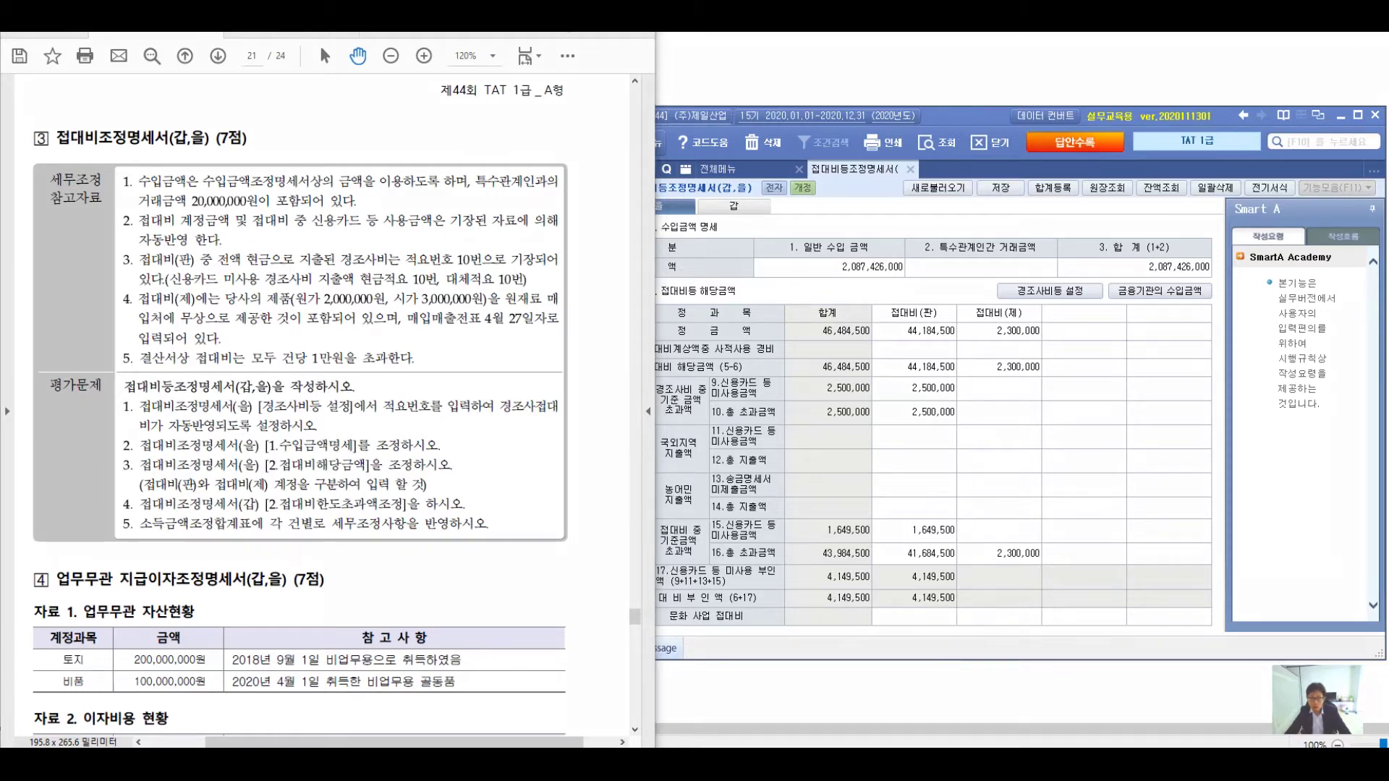
{"action": "left_click_drag", "start_coordinate": [130, 201], "coordinate": [374, 202]}
{"action": "mouse_move", "coordinate": [474, 180]}
{"action": "left_mouse_down"}
{"action": "mouse_move", "coordinate": [568, 180]}
{"action": "mouse_move", "coordinate": [554, 192]}
{"action": "mouse_move", "coordinate": [915, 241]}
{"action": "left_mouse_up"}
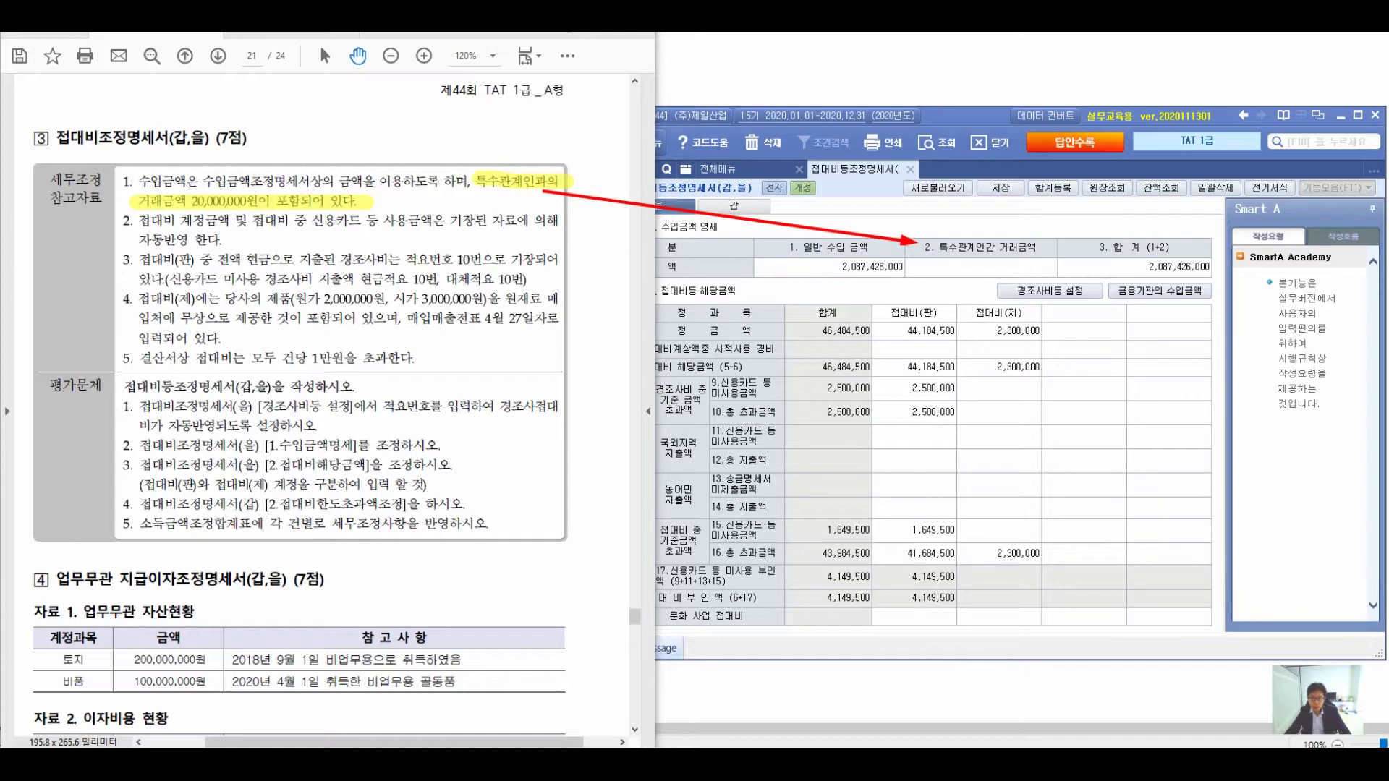
{"action": "left_click", "coordinate": [981, 267]}
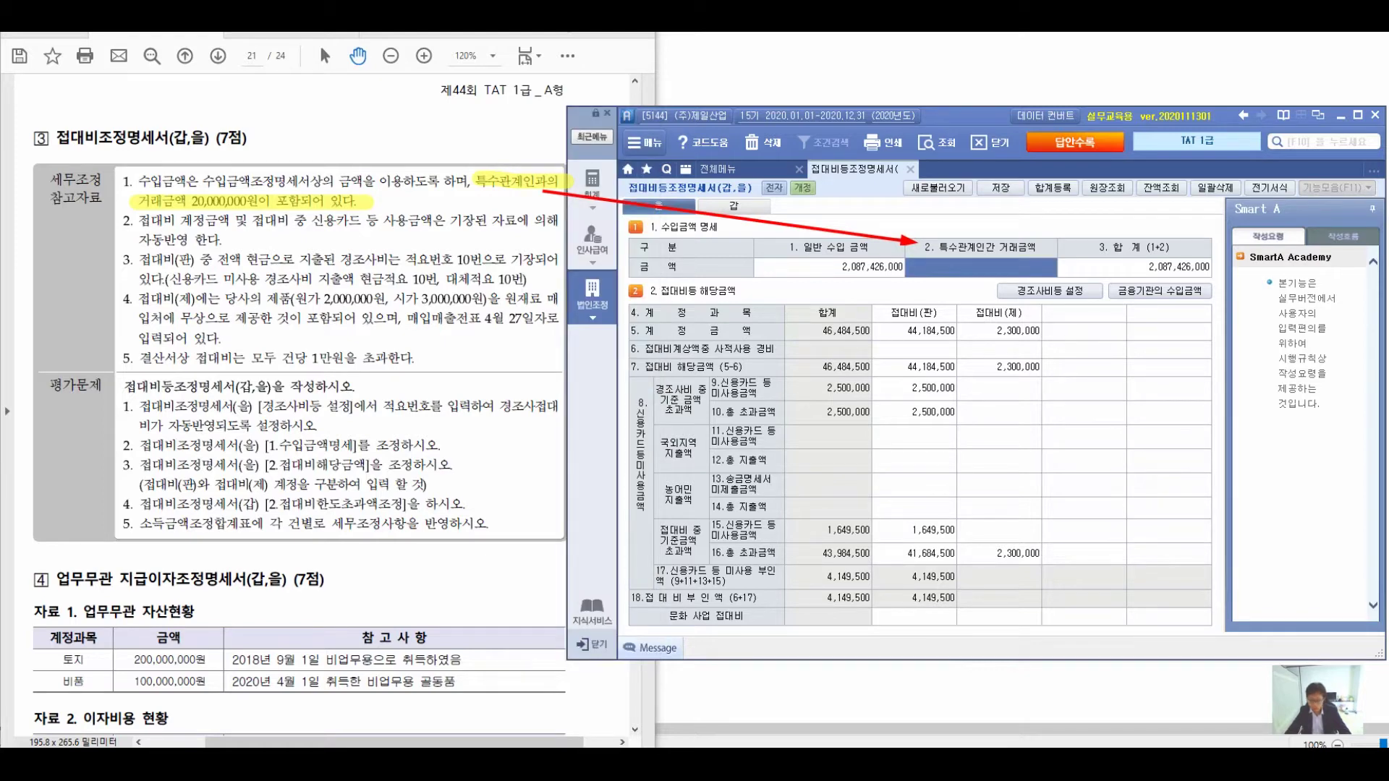
{"action": "type", "text": "20000000"}
{"action": "key", "text": "Return"}
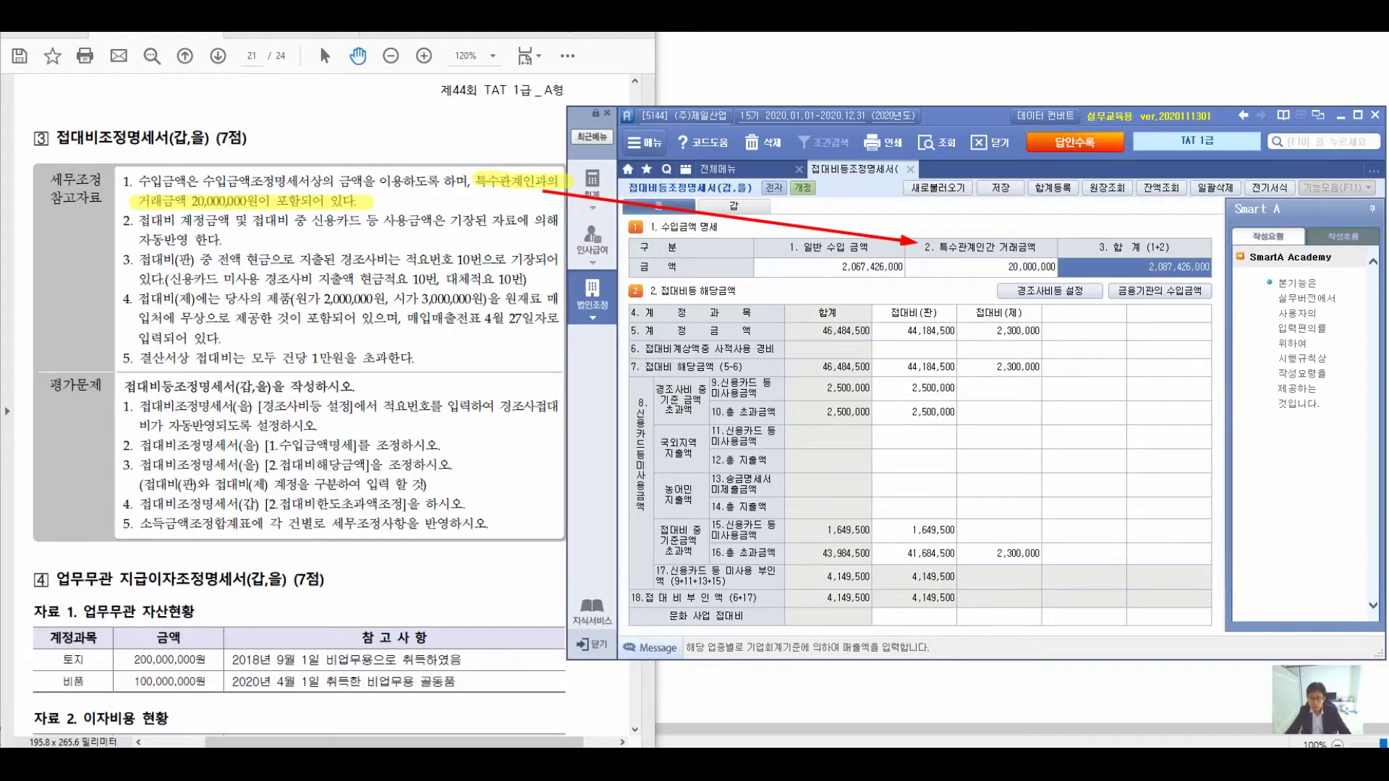
{"action": "left_click", "coordinate": [981, 267]}
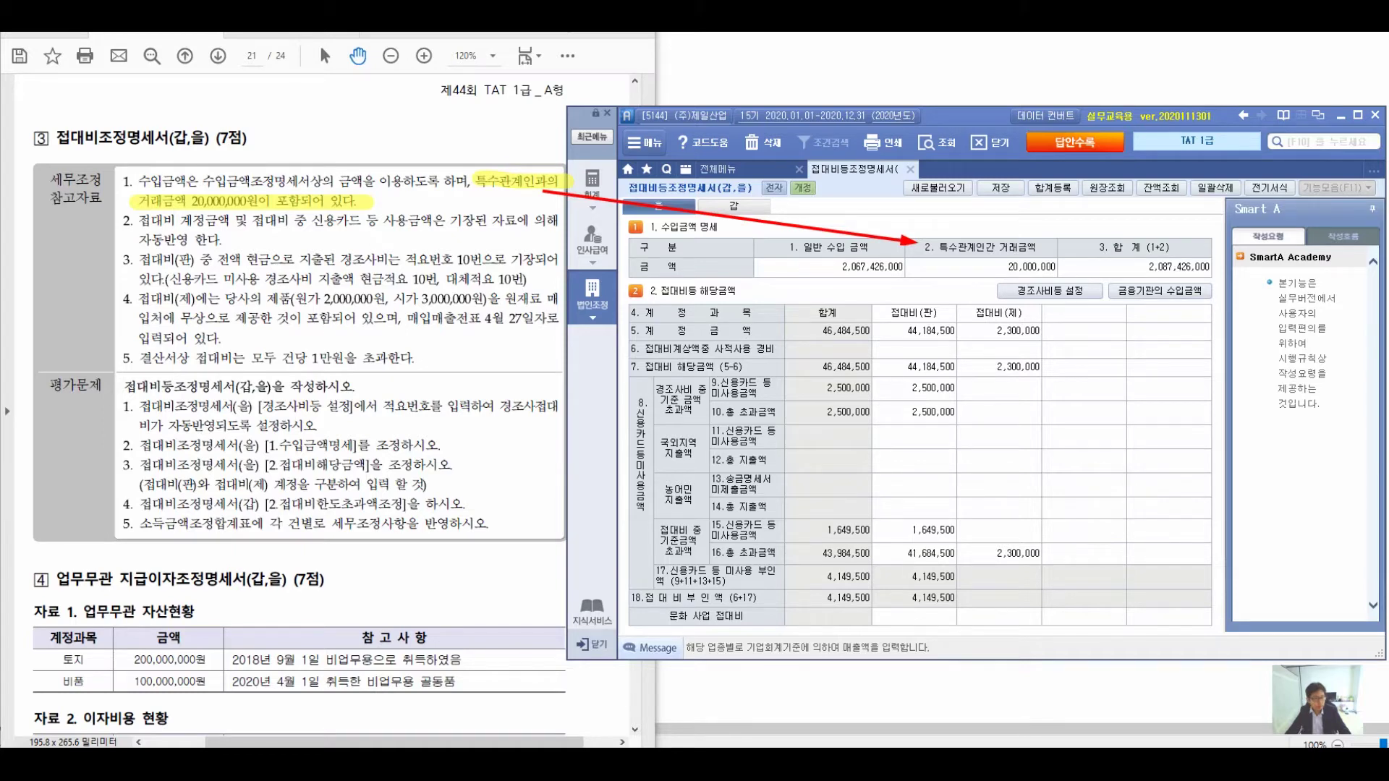
{"action": "key", "text": "Escape"}
Compare the 접대비(판) cash and transfer summary numbers in 경조사비등 설정 with problem item 3, and close the settings
{"action": "key", "text": "alt+Tab"}
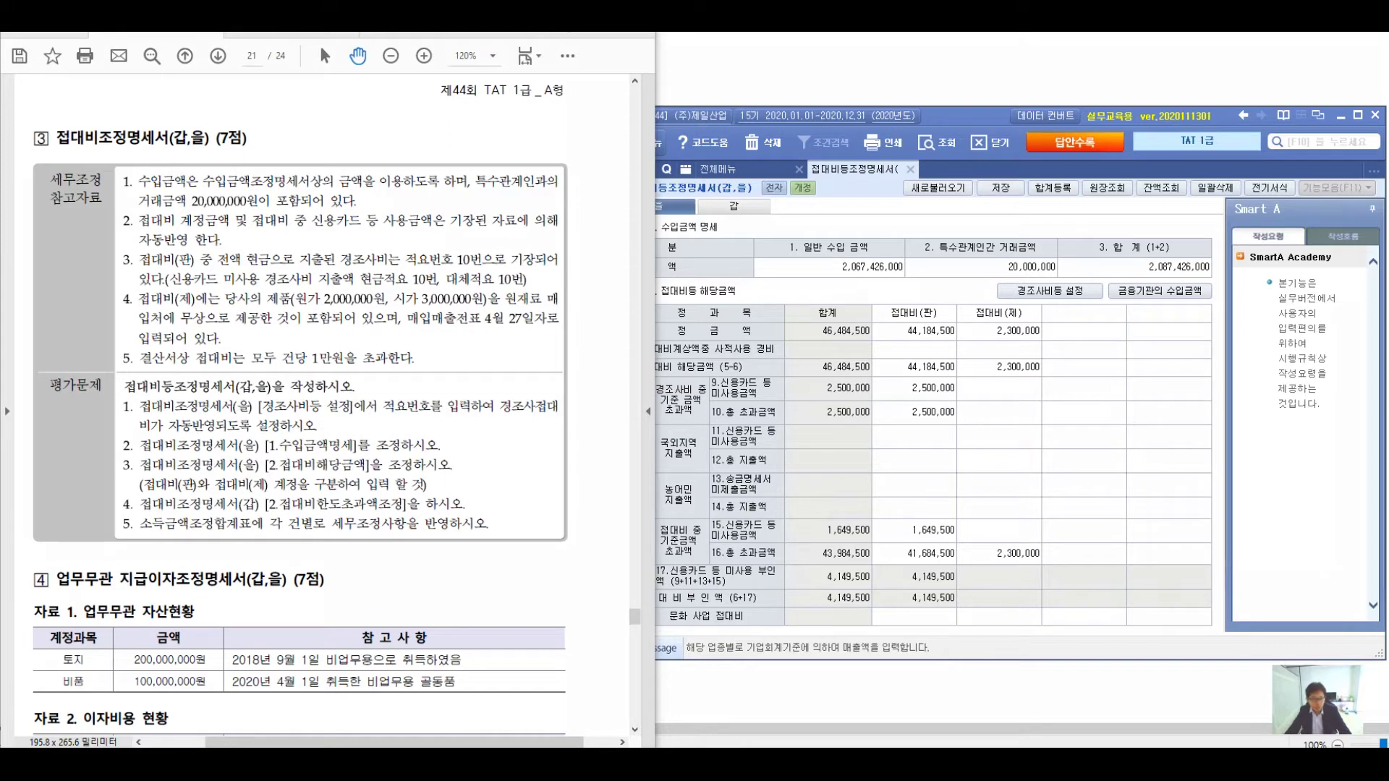
{"action": "left_click_drag", "start_coordinate": [141, 258], "coordinate": [567, 257]}
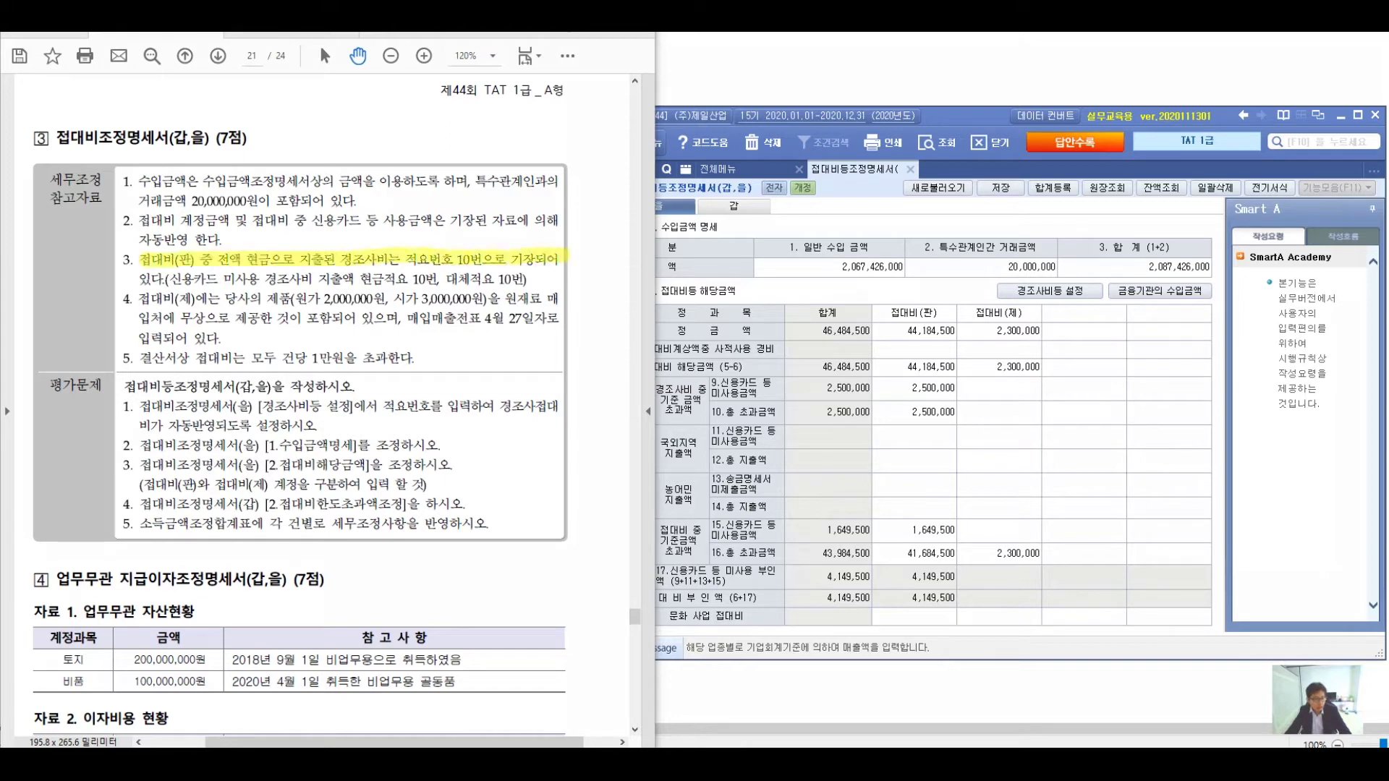
{"action": "left_click_drag", "start_coordinate": [141, 280], "coordinate": [564, 274]}
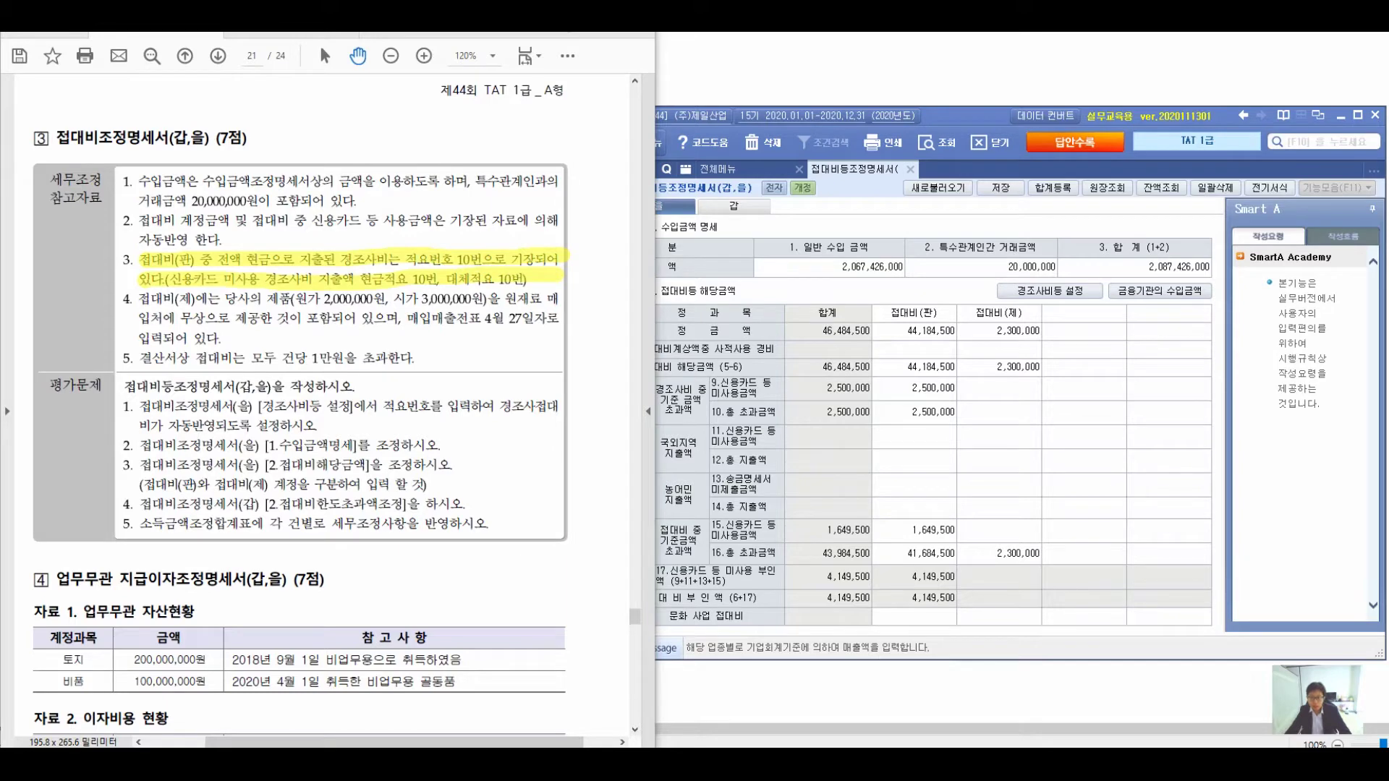
{"action": "left_click_drag", "start_coordinate": [959, 370], "coordinate": [875, 414]}
{"action": "left_click_drag", "start_coordinate": [893, 372], "coordinate": [968, 432]}
{"action": "left_click_drag", "start_coordinate": [840, 352], "coordinate": [1052, 478]}
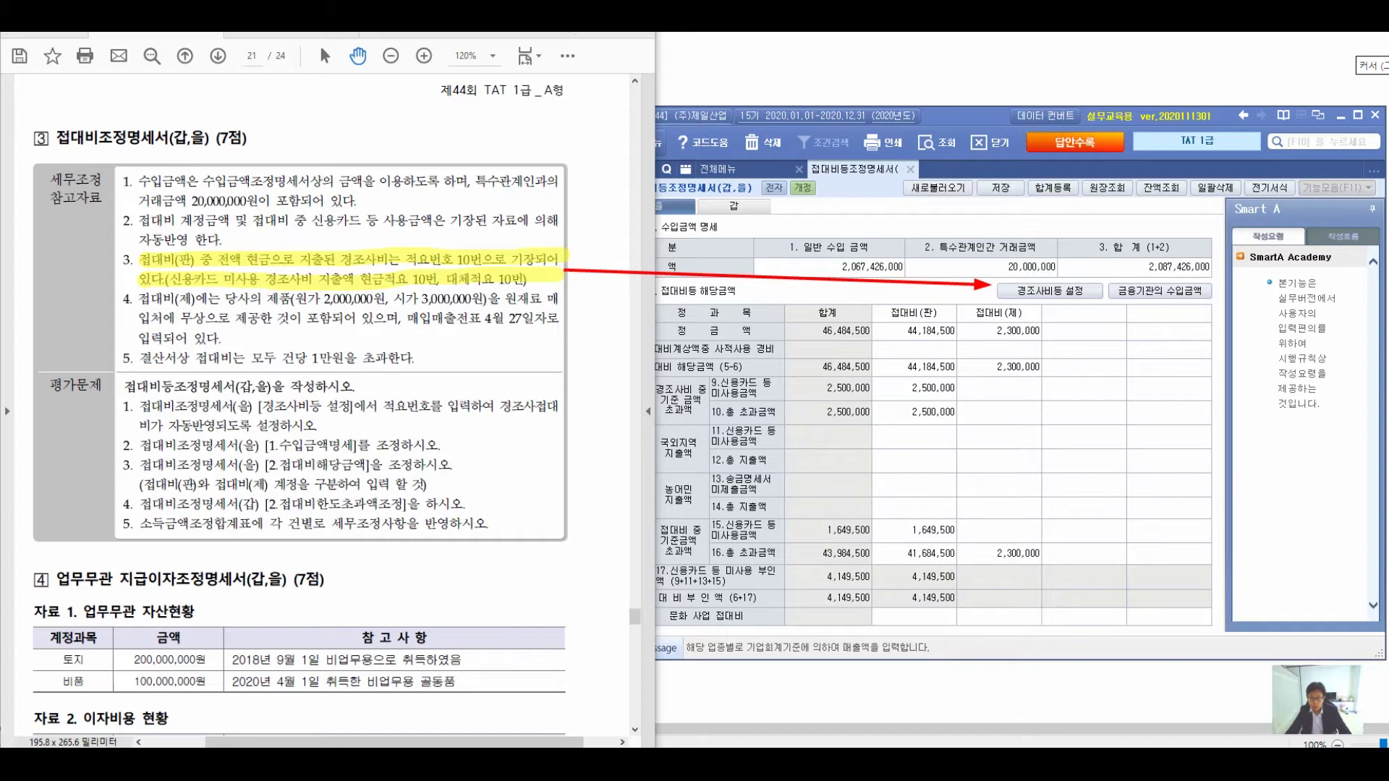
{"action": "left_click", "coordinate": [1050, 291]}
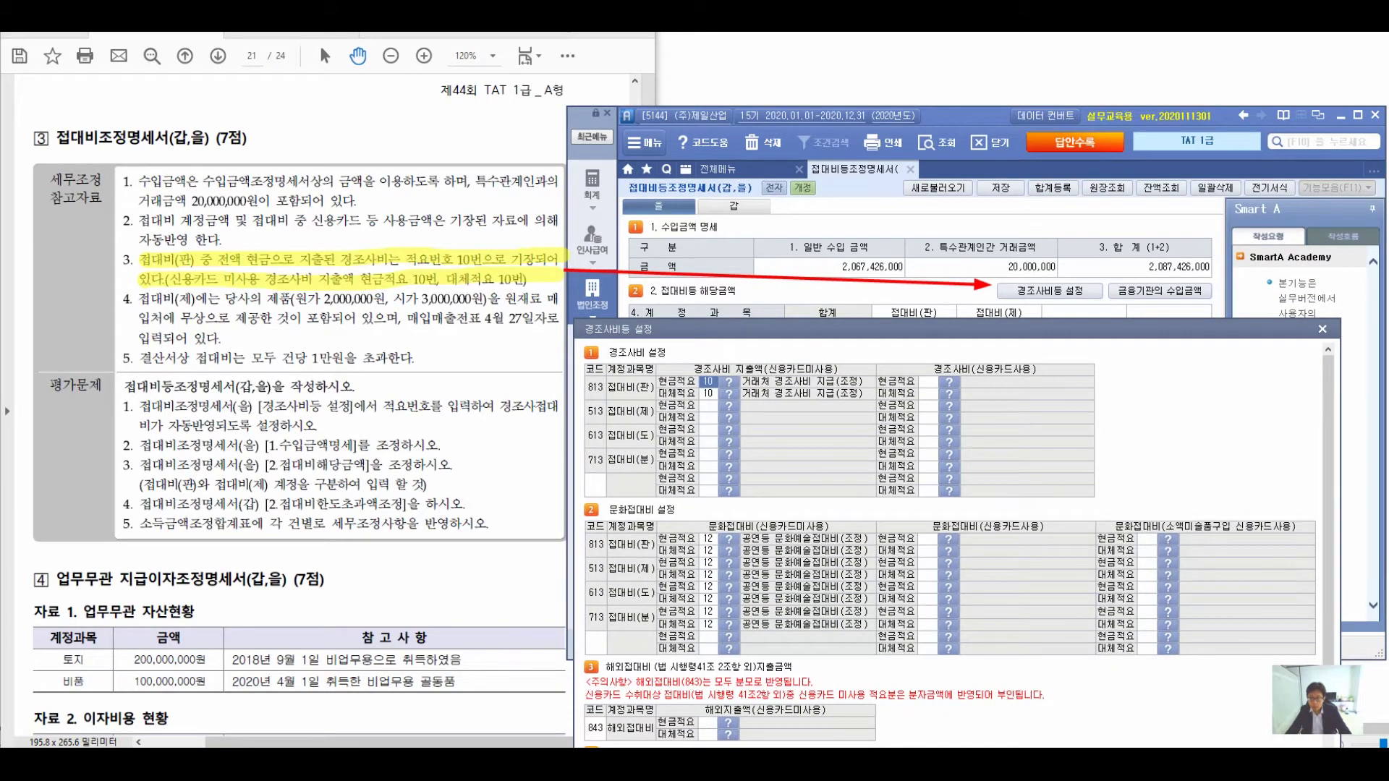
{"action": "mouse_move", "coordinate": [993, 292]}
{"action": "left_mouse_down"}
{"action": "mouse_move", "coordinate": [650, 344]}
{"action": "mouse_move", "coordinate": [671, 353]}
{"action": "left_mouse_up"}
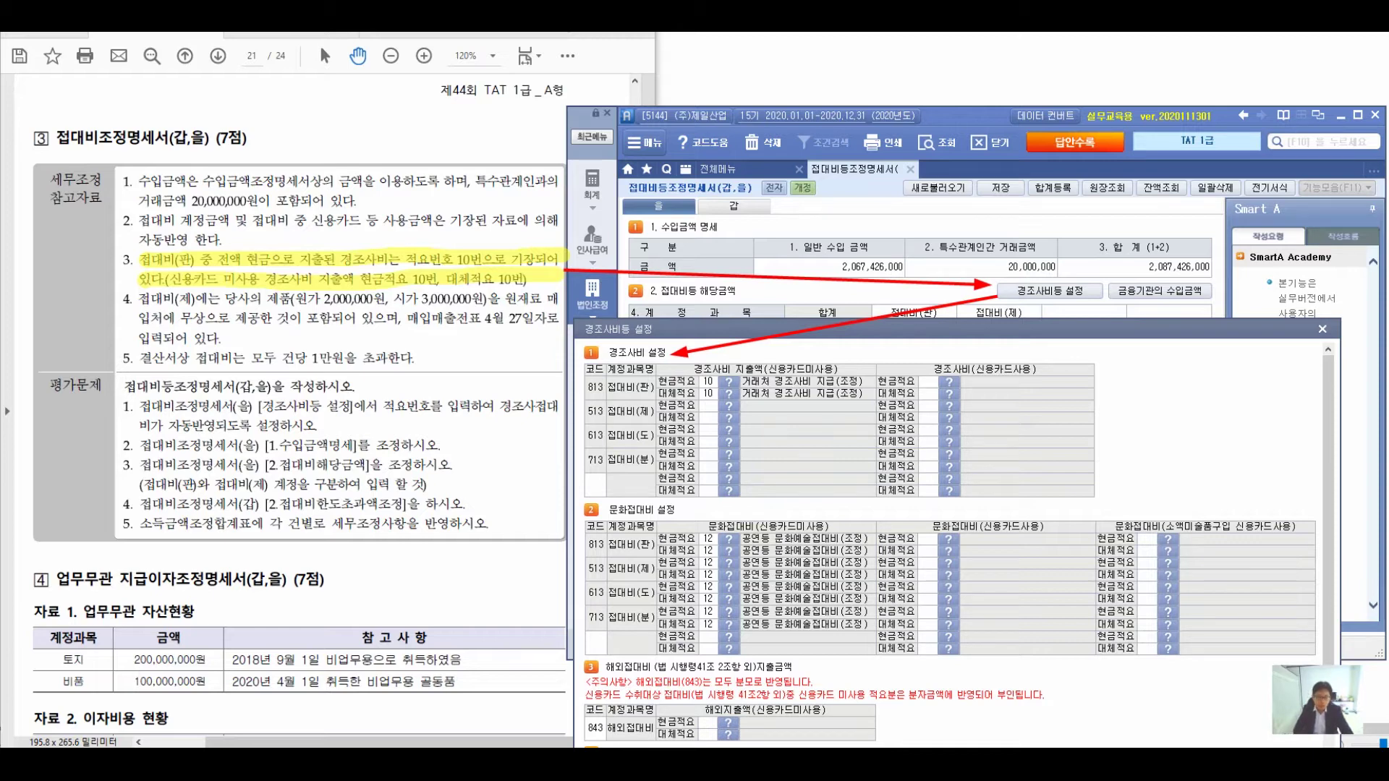
{"action": "mouse_move", "coordinate": [332, 235]}
{"action": "left_mouse_down"}
{"action": "mouse_move", "coordinate": [418, 206]}
{"action": "mouse_move", "coordinate": [453, 265]}
{"action": "mouse_move", "coordinate": [546, 215]}
{"action": "left_mouse_up"}
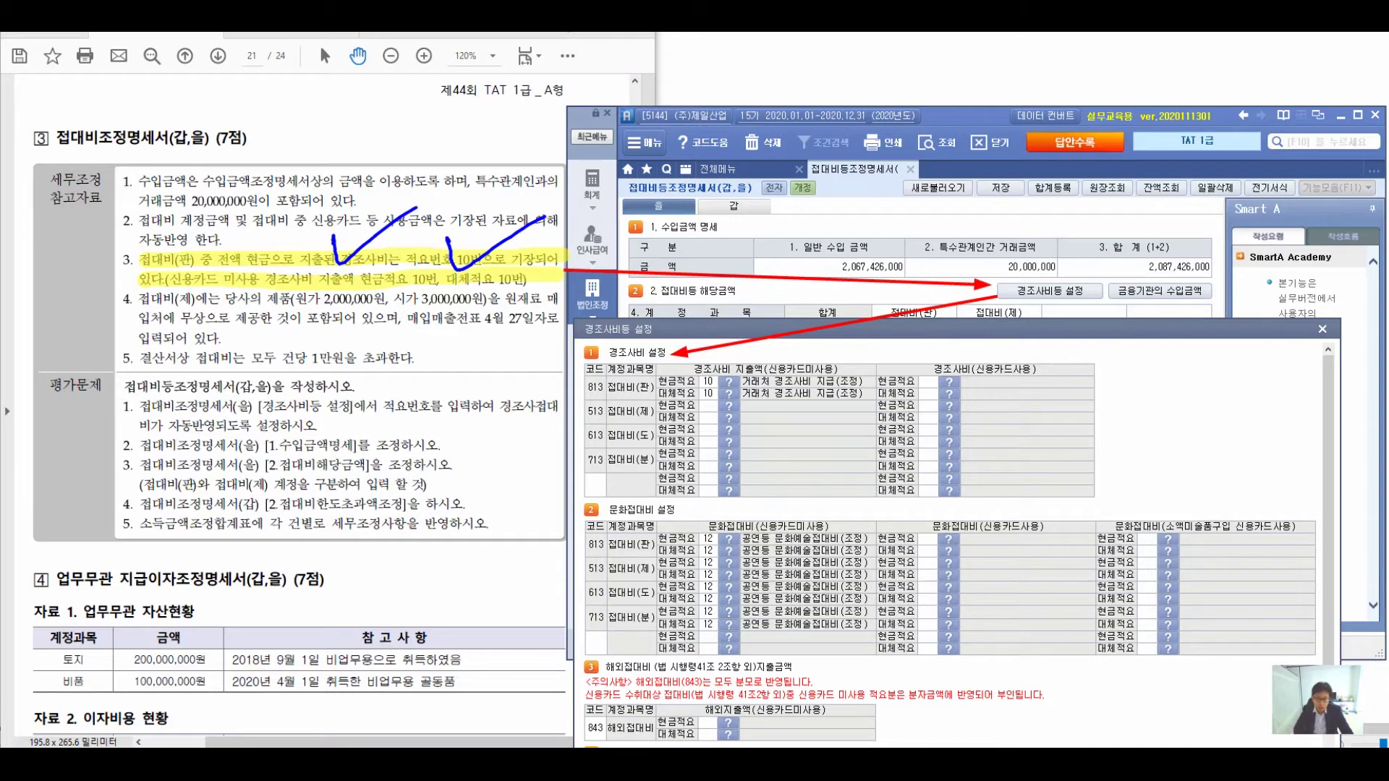
{"action": "left_click_drag", "start_coordinate": [807, 332], "coordinate": [873, 321]}
{"action": "mouse_move", "coordinate": [727, 346]}
{"action": "left_mouse_down"}
{"action": "mouse_move", "coordinate": [688, 401]}
{"action": "mouse_move", "coordinate": [755, 358]}
{"action": "mouse_move", "coordinate": [679, 384]}
{"action": "mouse_move", "coordinate": [745, 391]}
{"action": "mouse_move", "coordinate": [690, 405]}
{"action": "mouse_move", "coordinate": [730, 352]}
{"action": "mouse_move", "coordinate": [683, 391]}
{"action": "left_mouse_up"}
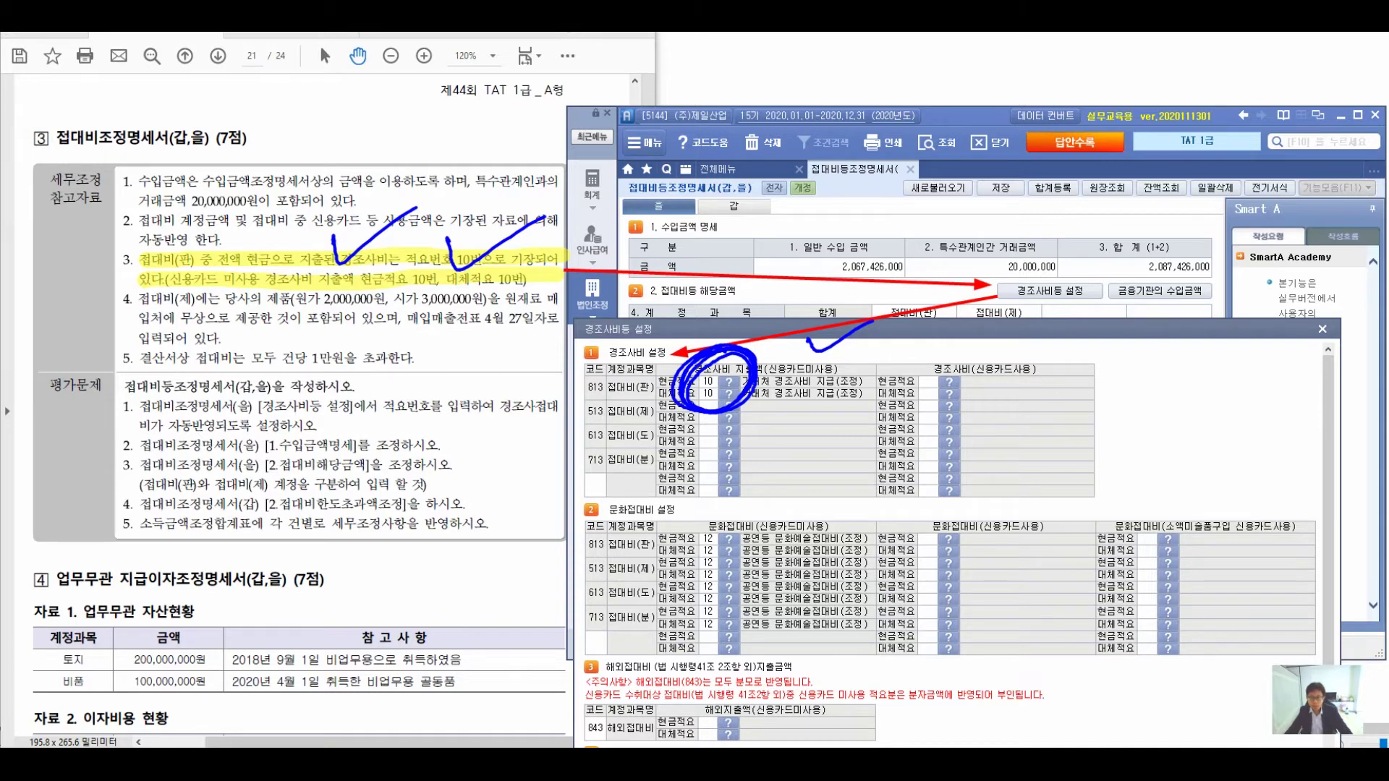
{"action": "key", "text": "Escape"}
{"action": "key", "text": "Escape"}
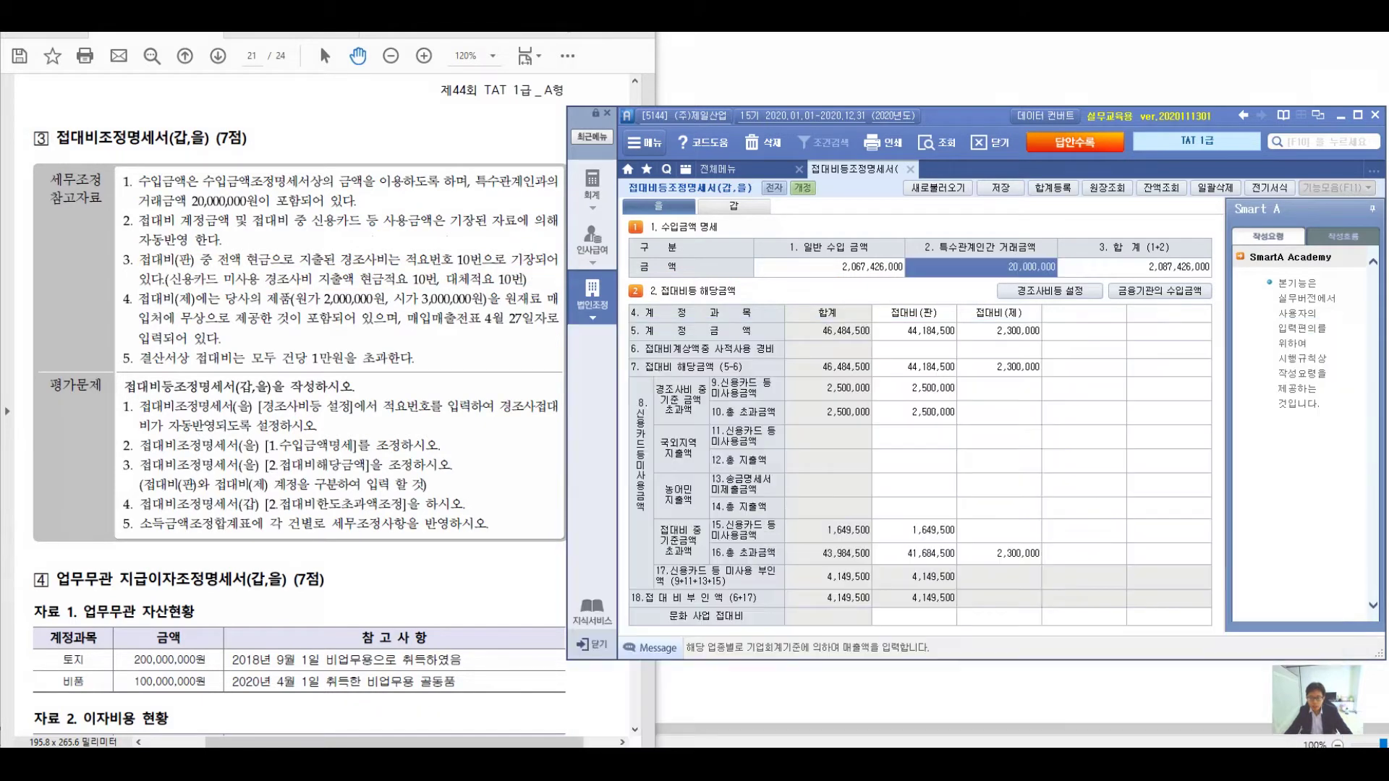
Clear the 접대비(판) 경조사비 amounts in row 9 (신용카드 등 미사용금액) and row 10 (총 초과금액)
{"action": "left_click", "coordinate": [915, 388]}
{"action": "type", "text": "0"}
{"action": "key", "text": "Return"}
{"action": "key", "text": "Up"}
{"action": "key", "text": "Up"}
{"action": "key", "text": "Down"}
{"action": "key", "text": "Up"}
{"action": "key", "text": "Down"}
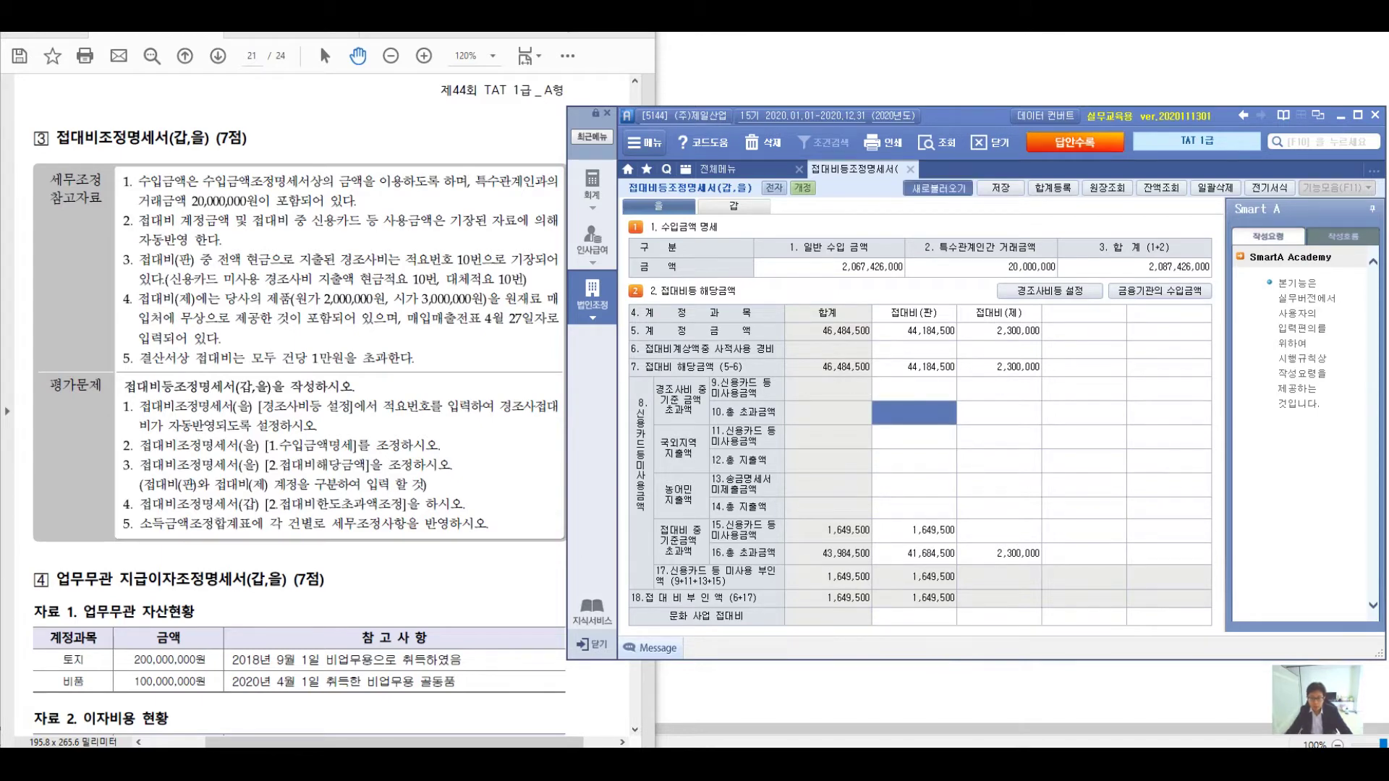
Reload the voucher data after deleting the current entries, and enter 20,000,000 again as the 특수관계인간 거래금액
{"action": "left_click", "coordinate": [937, 188]}
{"action": "key", "text": "Return"}
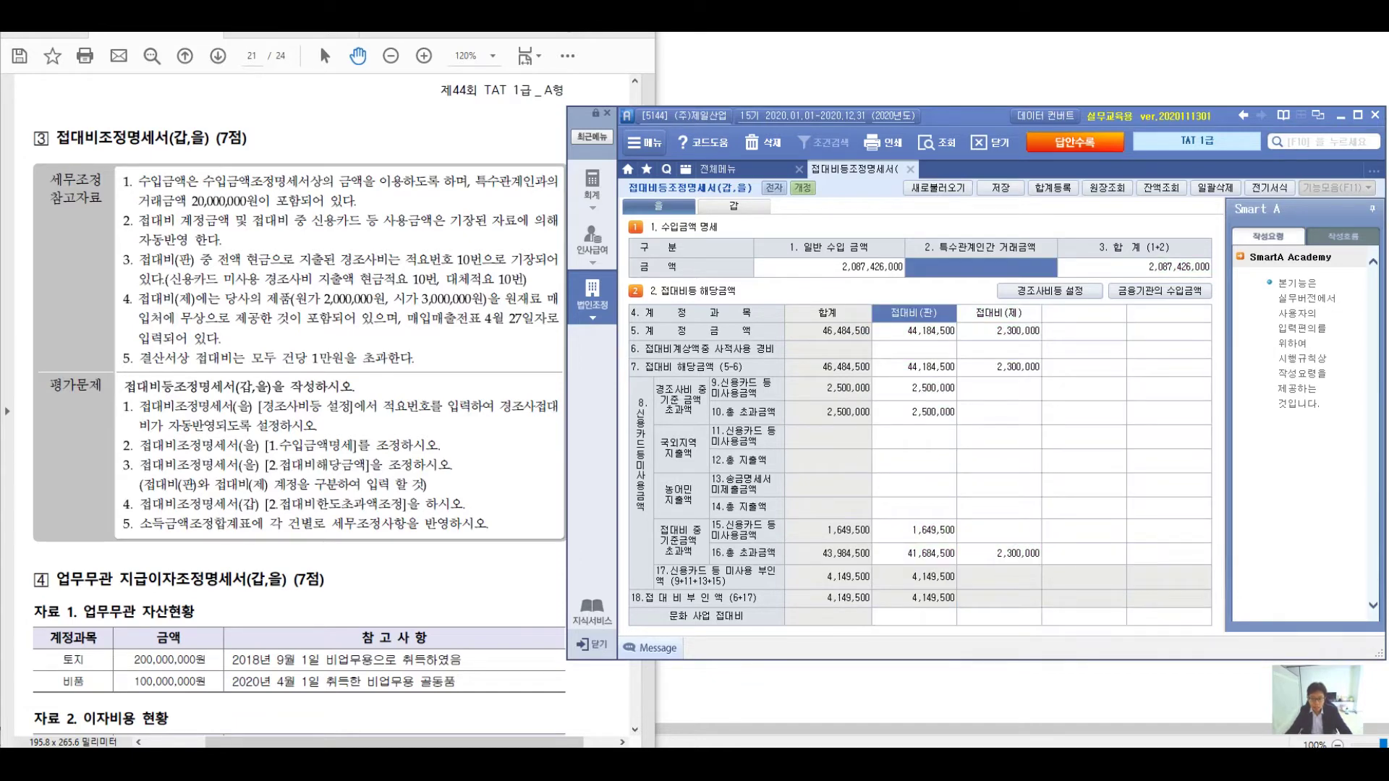
{"action": "left_click", "coordinate": [980, 267]}
{"action": "type", "text": "20000000"}
{"action": "key", "text": "Return"}
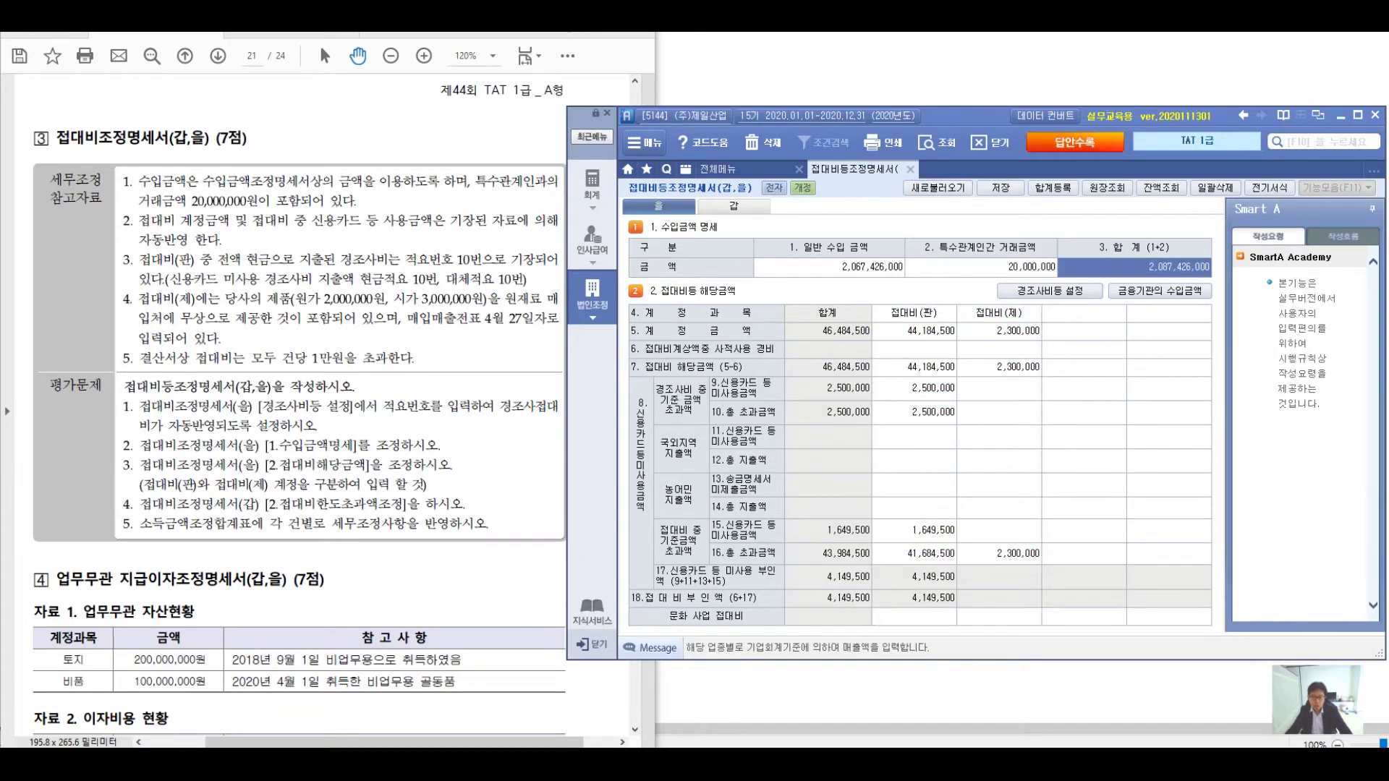
{"action": "left_click", "coordinate": [981, 267]}
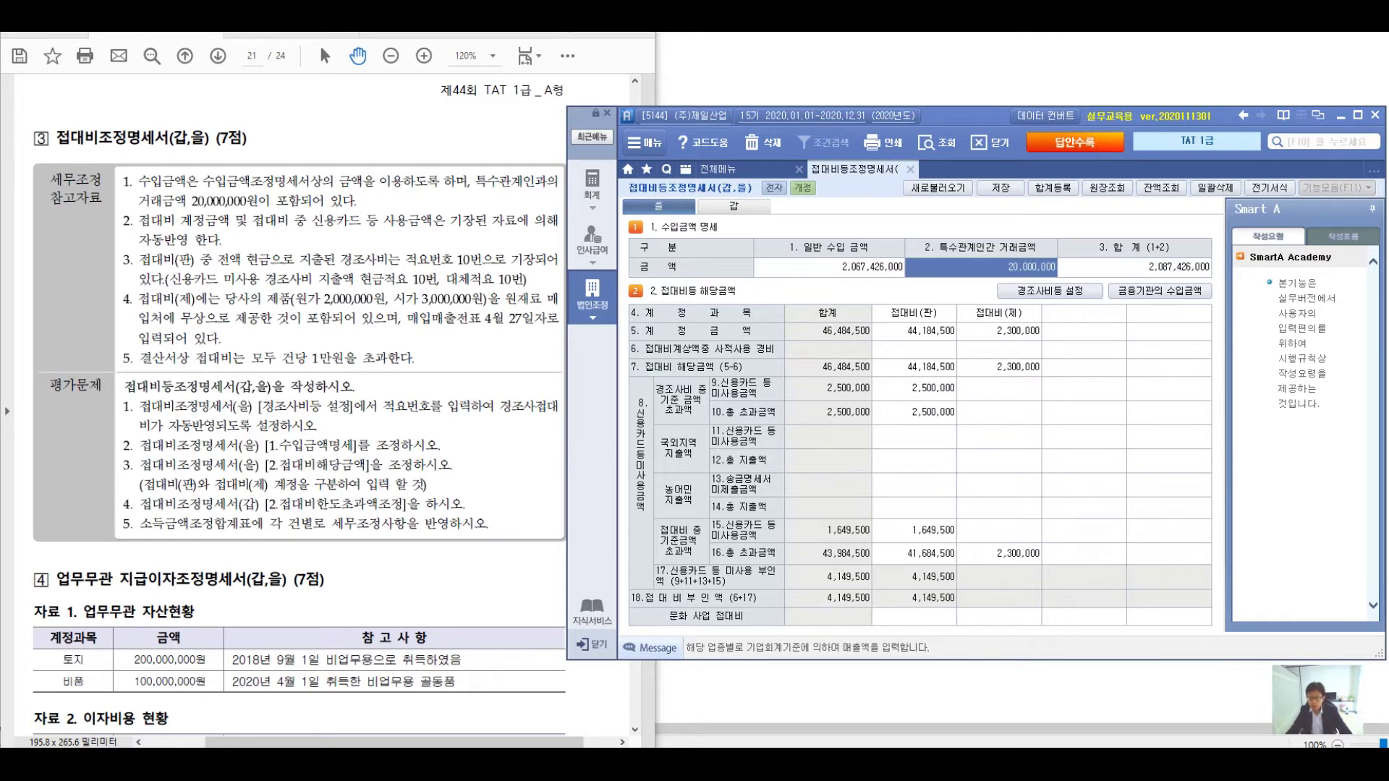
Check the 접대비(판) 경조사비 amounts in rows 9 and 10, and confirm the 경조사비등 설정 with its existing summary numbers
{"action": "left_click", "coordinate": [914, 389]}
{"action": "left_click", "coordinate": [914, 412]}
{"action": "left_click", "coordinate": [914, 388]}
{"action": "left_click", "coordinate": [915, 412]}
{"action": "left_click", "coordinate": [915, 388]}
{"action": "left_click", "coordinate": [914, 413]}
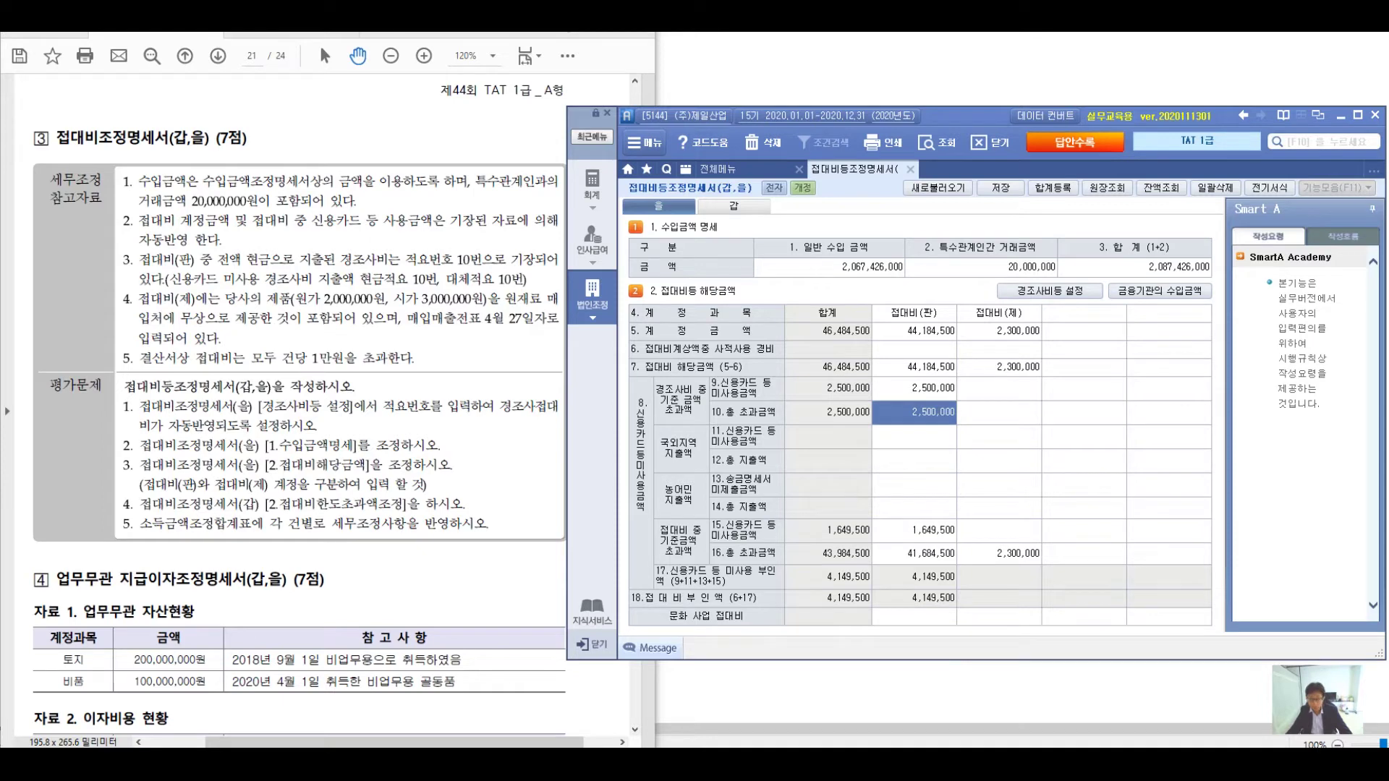
{"action": "left_click", "coordinate": [1050, 291]}
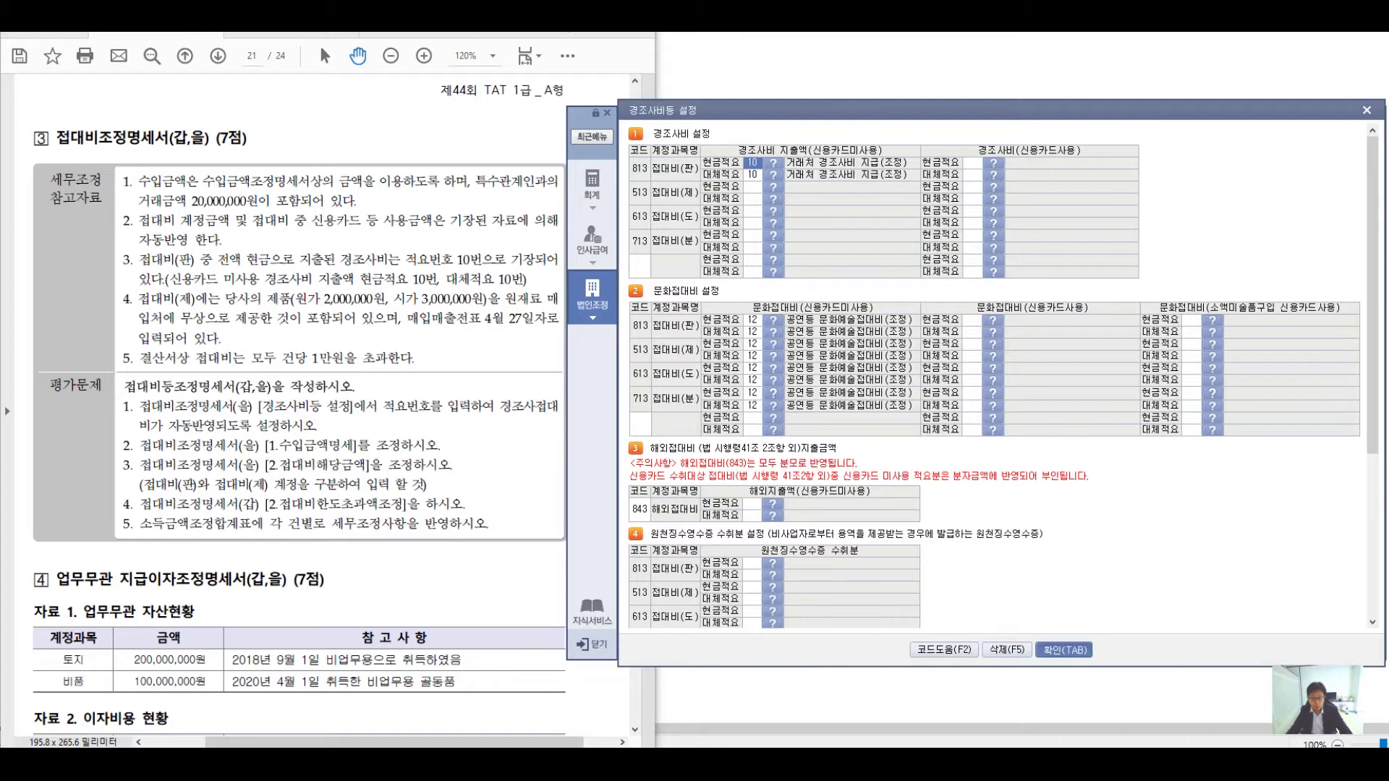
{"action": "left_click", "coordinate": [1064, 649]}
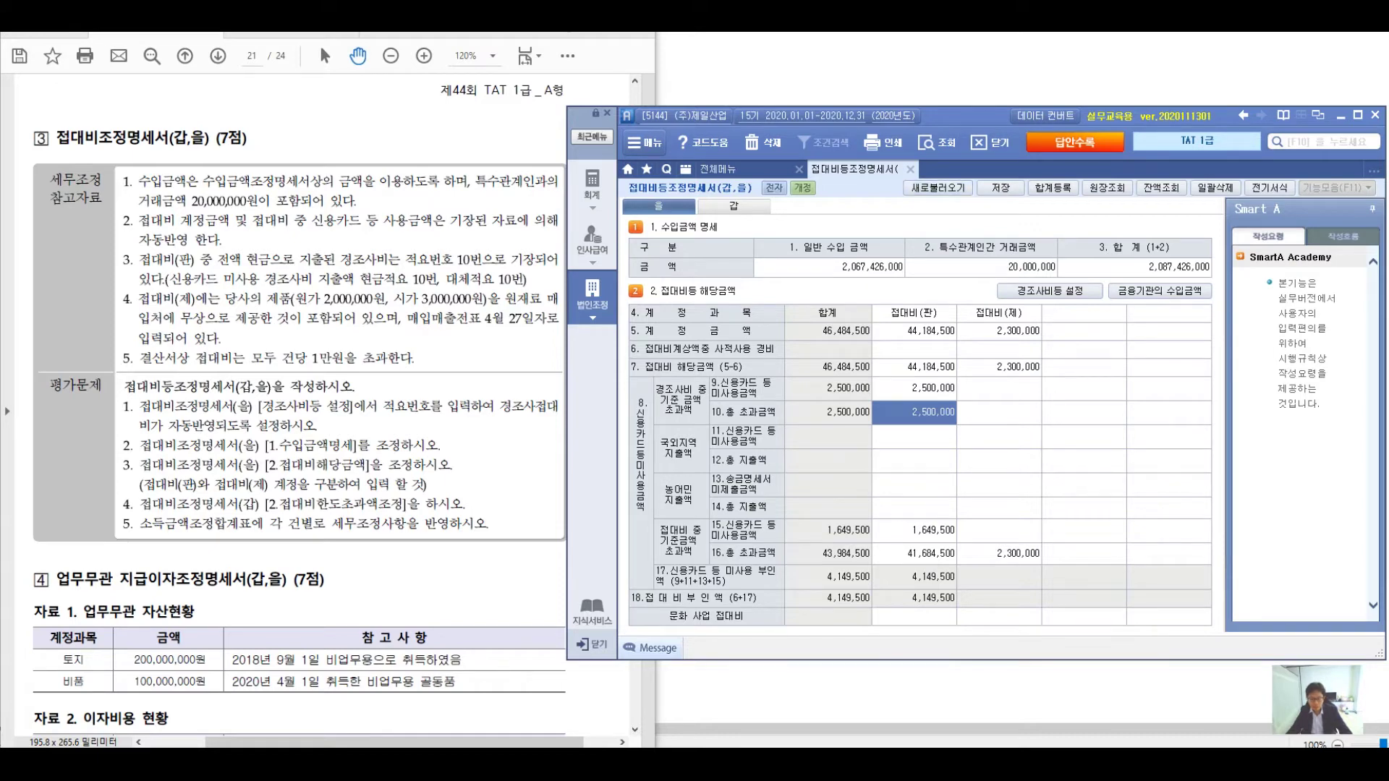
Check the 접대비(판) row 15 (신용카드 등 미사용금액) amount, the 갑 limit adjustment, and the 접대비(제) 계정금액 on 을
{"action": "left_click", "coordinate": [914, 530]}
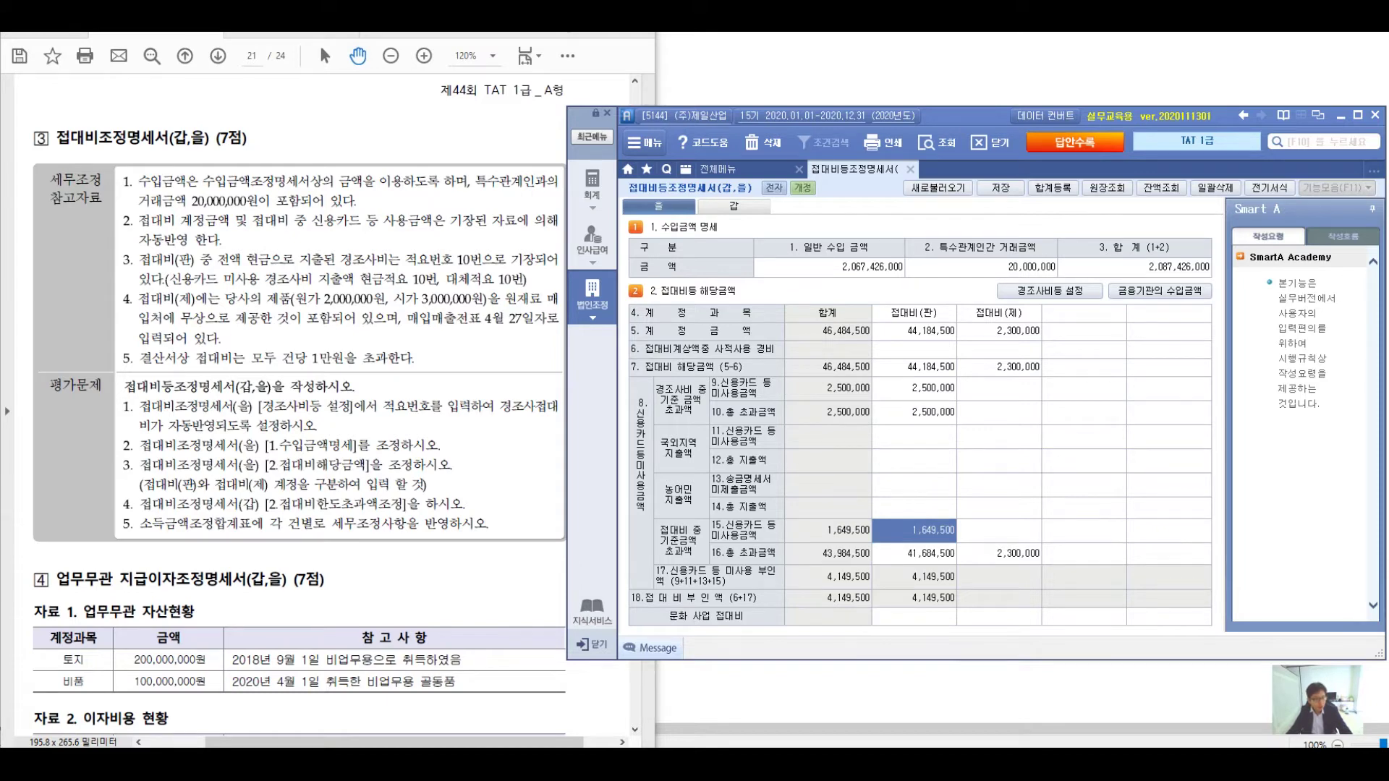
{"action": "key", "text": "alt+Tab"}
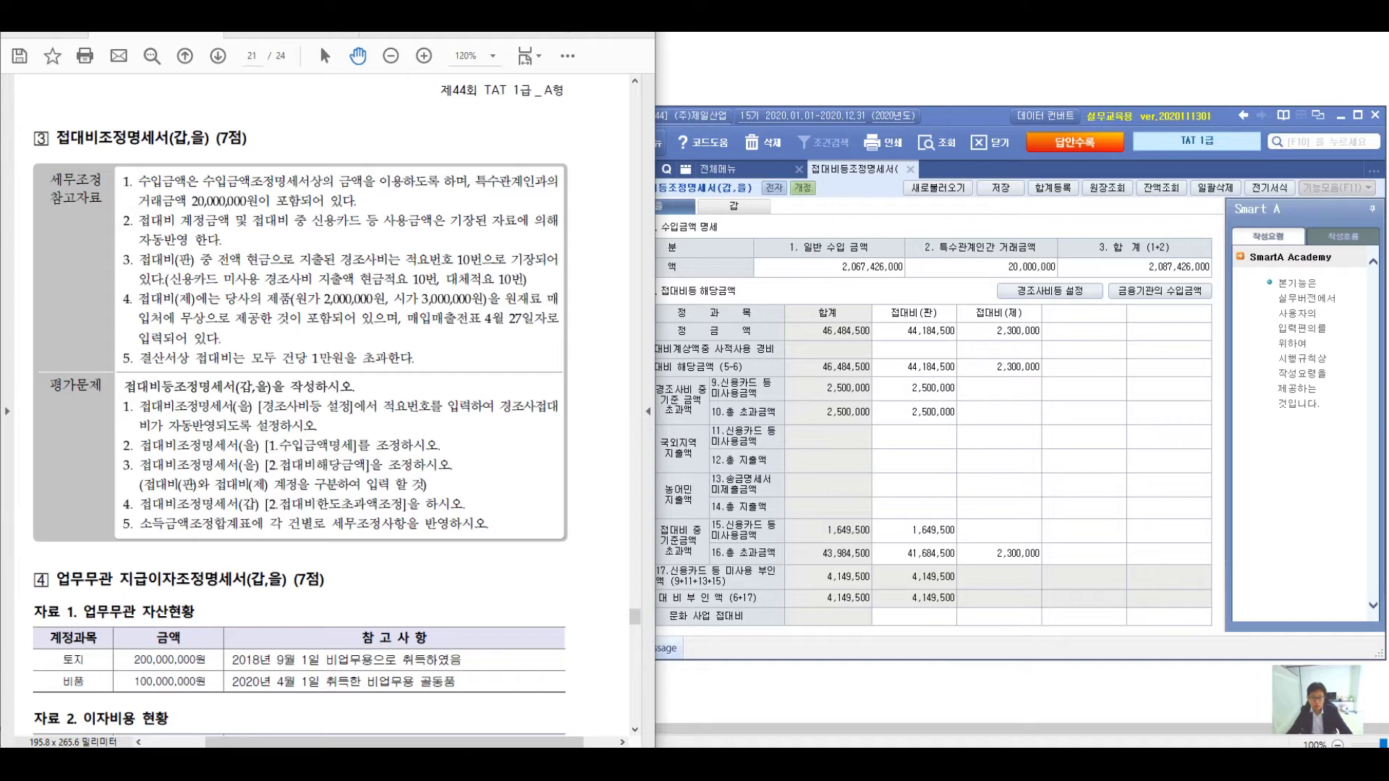
{"action": "left_click", "coordinate": [914, 531]}
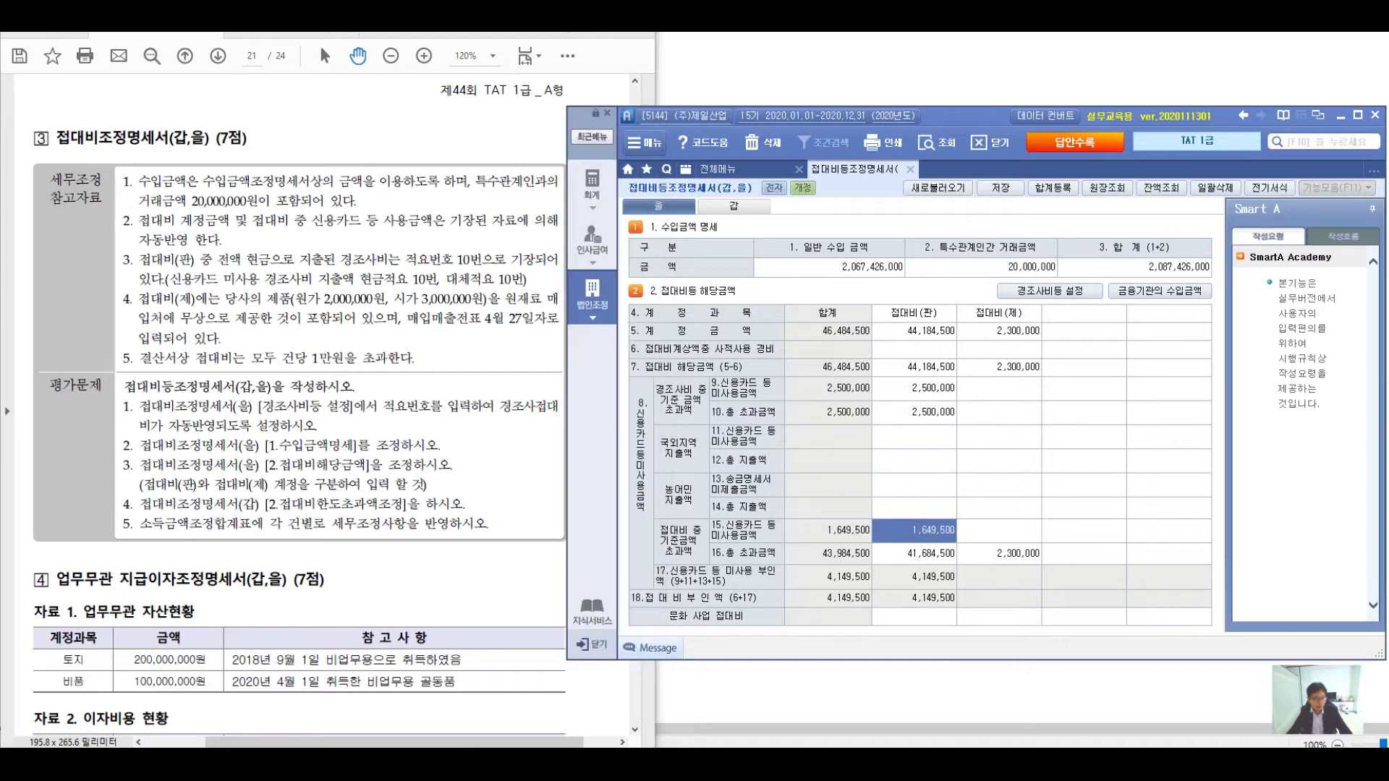
{"action": "left_click", "coordinate": [734, 207]}
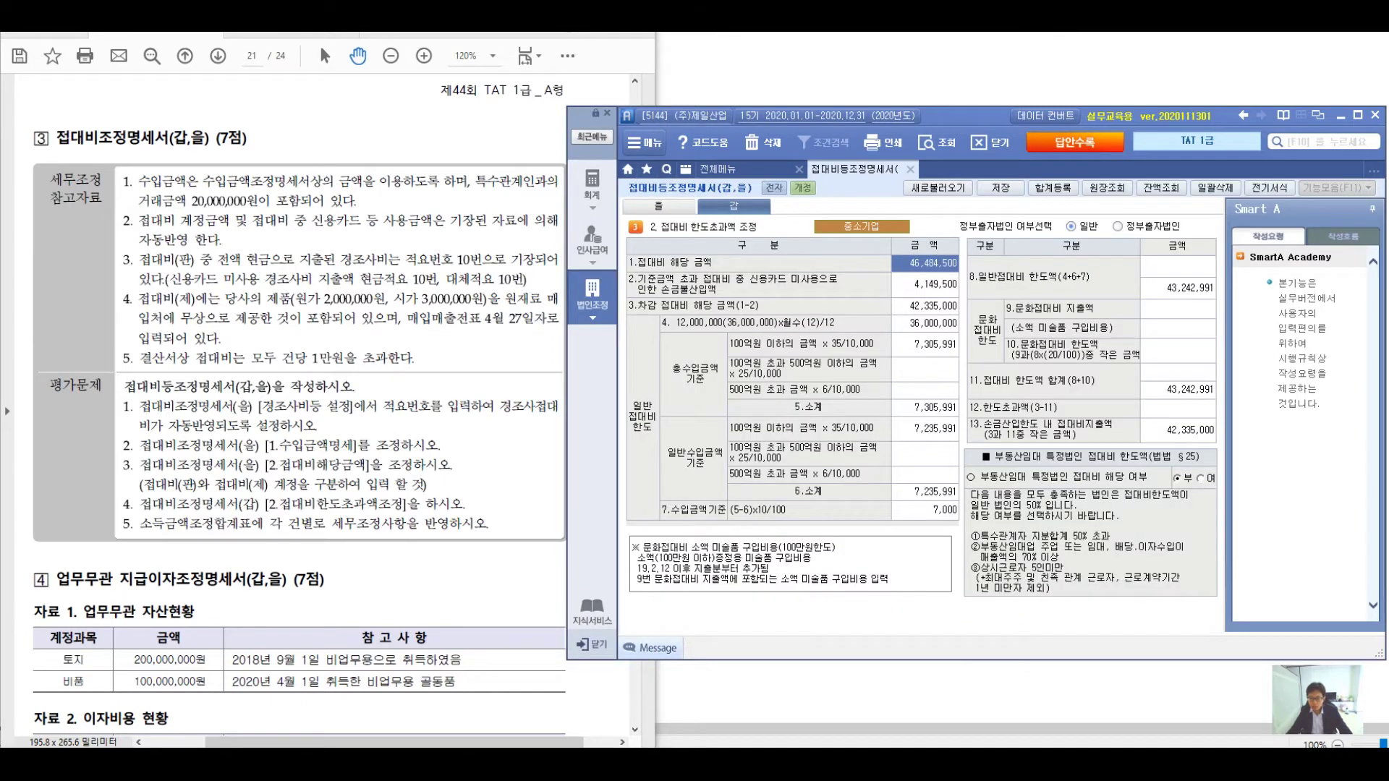
{"action": "left_click", "coordinate": [658, 206]}
{"action": "left_click", "coordinate": [998, 331]}
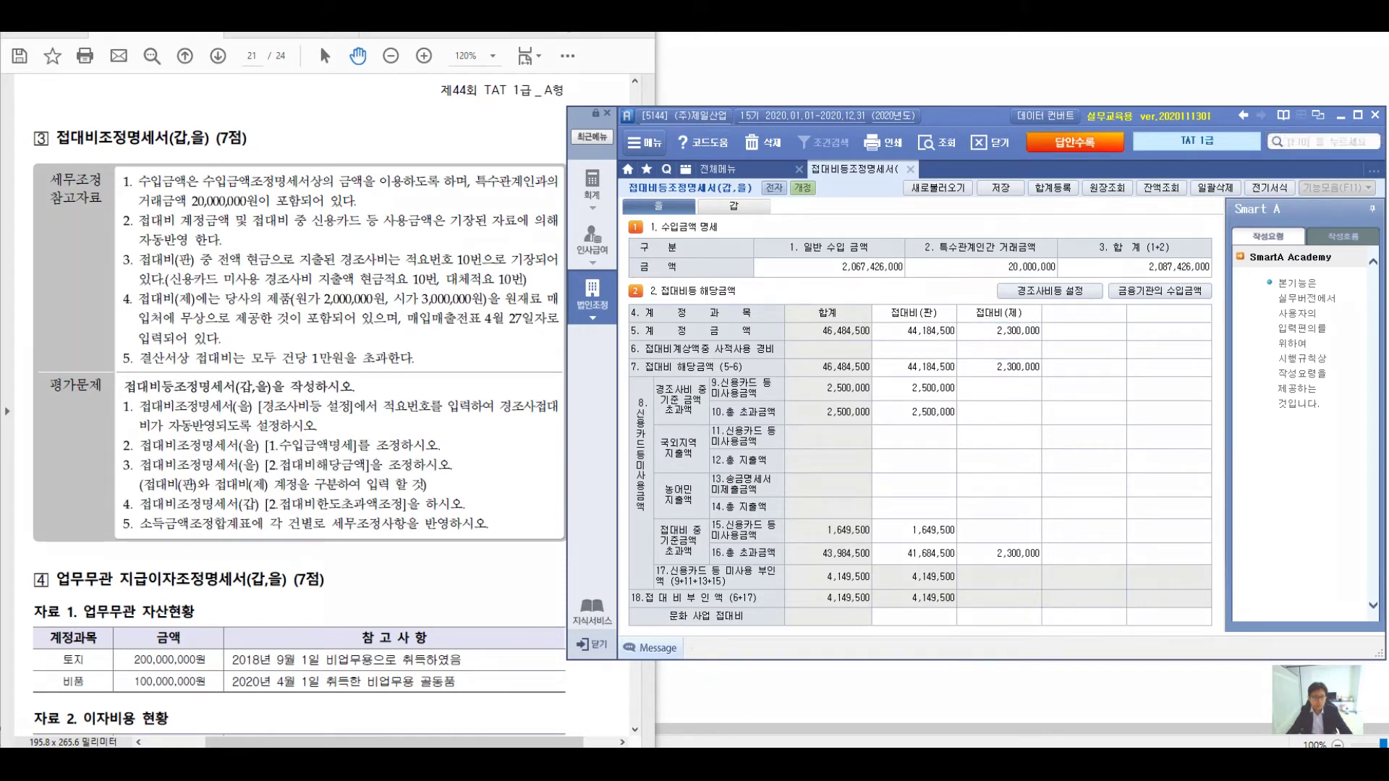
{"action": "mouse_move", "coordinate": [311, 285]}
{"action": "left_mouse_down"}
{"action": "mouse_move", "coordinate": [282, 286]}
{"action": "mouse_move", "coordinate": [389, 177]}
{"action": "mouse_move", "coordinate": [467, 189]}
{"action": "mouse_move", "coordinate": [463, 209]}
{"action": "mouse_move", "coordinate": [484, 163]}
{"action": "mouse_move", "coordinate": [512, 213]}
{"action": "mouse_move", "coordinate": [549, 177]}
{"action": "mouse_move", "coordinate": [577, 188]}
{"action": "mouse_move", "coordinate": [608, 268]}
{"action": "left_mouse_up"}
{"action": "mouse_move", "coordinate": [457, 259]}
{"action": "left_mouse_down"}
{"action": "mouse_move", "coordinate": [499, 300]}
{"action": "mouse_move", "coordinate": [613, 246]}
{"action": "mouse_move", "coordinate": [673, 289]}
{"action": "mouse_move", "coordinate": [738, 253]}
{"action": "mouse_move", "coordinate": [759, 293]}
{"action": "mouse_move", "coordinate": [784, 261]}
{"action": "mouse_move", "coordinate": [824, 250]}
{"action": "mouse_move", "coordinate": [868, 290]}
{"action": "left_mouse_up"}
{"action": "mouse_move", "coordinate": [590, 390]}
{"action": "left_mouse_down"}
{"action": "mouse_move", "coordinate": [642, 368]}
{"action": "mouse_move", "coordinate": [643, 405]}
{"action": "mouse_move", "coordinate": [691, 391]}
{"action": "mouse_move", "coordinate": [760, 398]}
{"action": "mouse_move", "coordinate": [808, 356]}
{"action": "mouse_move", "coordinate": [829, 452]}
{"action": "left_mouse_up"}
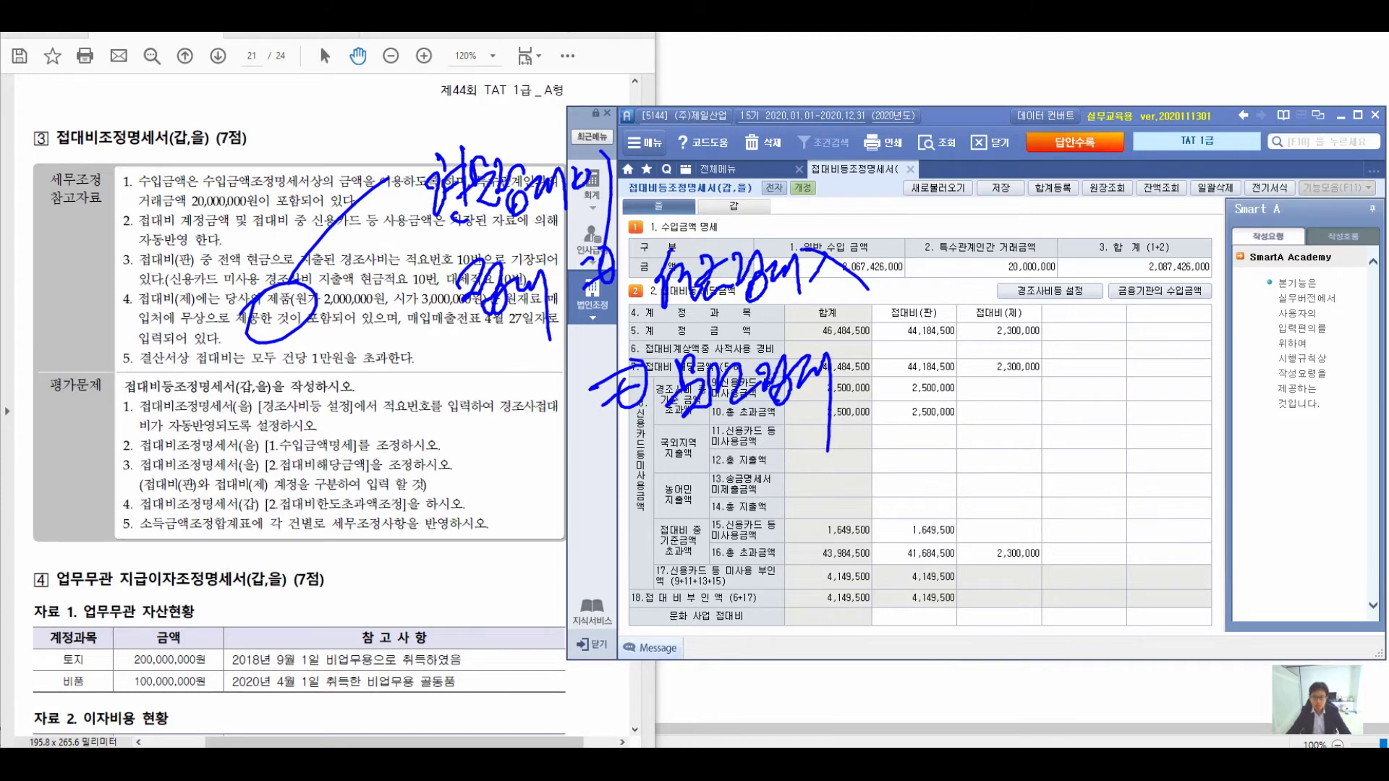
{"action": "left_click_drag", "start_coordinate": [873, 337], "coordinate": [874, 414]}
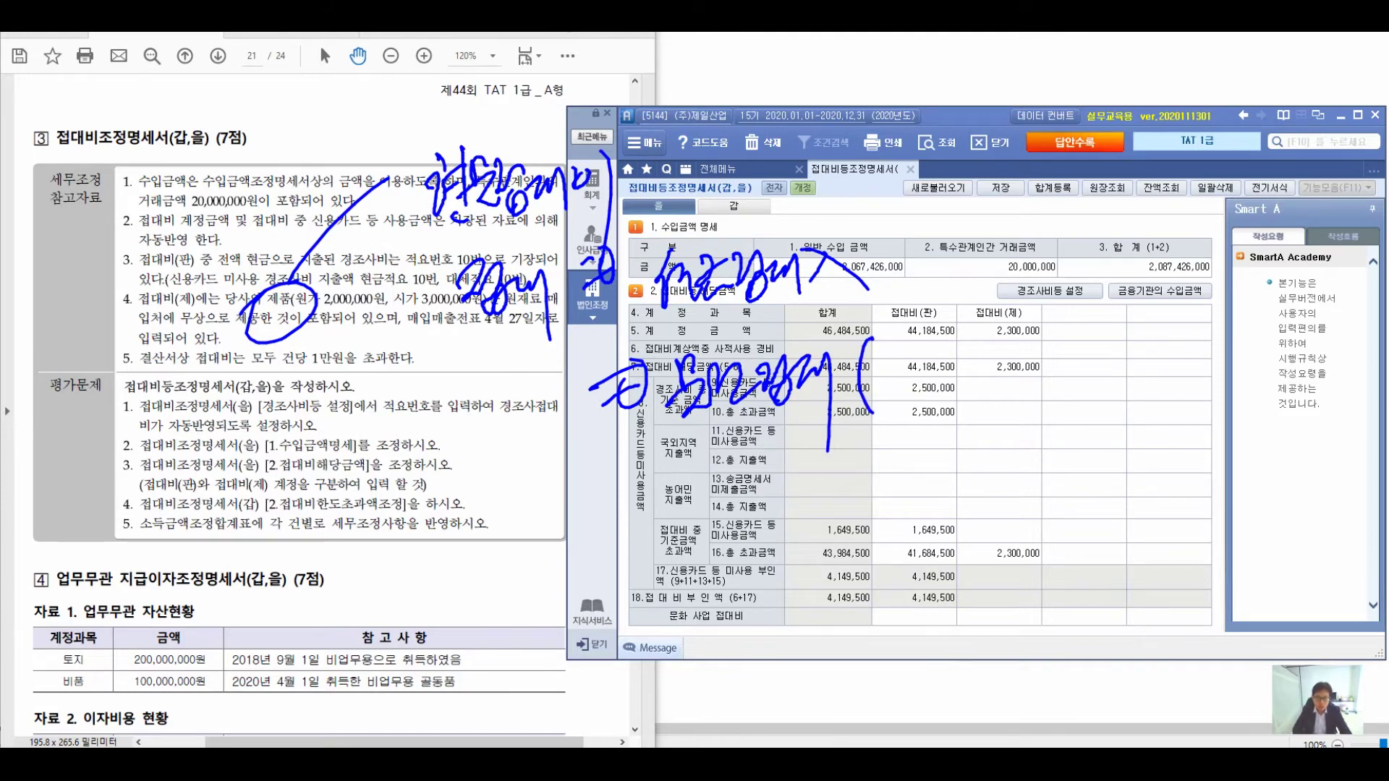
{"action": "left_click_drag", "start_coordinate": [964, 283], "coordinate": [884, 366]}
{"action": "mouse_move", "coordinate": [1004, 254]}
{"action": "left_mouse_down"}
{"action": "mouse_move", "coordinate": [1020, 300]}
{"action": "mouse_move", "coordinate": [1031, 272]}
{"action": "mouse_move", "coordinate": [1056, 315]}
{"action": "mouse_move", "coordinate": [1066, 300]}
{"action": "left_mouse_up"}
{"action": "mouse_move", "coordinate": [1099, 273]}
{"action": "left_mouse_down"}
{"action": "mouse_move", "coordinate": [1088, 300]}
{"action": "mouse_move", "coordinate": [1117, 327]}
{"action": "left_mouse_up"}
{"action": "left_click_drag", "start_coordinate": [1124, 289], "coordinate": [1298, 284]}
{"action": "left_click_drag", "start_coordinate": [879, 376], "coordinate": [916, 455]}
{"action": "mouse_move", "coordinate": [965, 419]}
{"action": "left_mouse_down"}
{"action": "mouse_move", "coordinate": [948, 443]}
{"action": "mouse_move", "coordinate": [980, 428]}
{"action": "left_mouse_up"}
{"action": "mouse_move", "coordinate": [991, 397]}
{"action": "left_mouse_down"}
{"action": "mouse_move", "coordinate": [992, 459]}
{"action": "mouse_move", "coordinate": [1016, 442]}
{"action": "left_mouse_up"}
{"action": "left_click", "coordinate": [1041, 431]}
{"action": "mouse_move", "coordinate": [1028, 412]}
{"action": "left_mouse_down"}
{"action": "mouse_move", "coordinate": [1033, 473]}
{"action": "mouse_move", "coordinate": [1048, 448]}
{"action": "left_mouse_up"}
{"action": "mouse_move", "coordinate": [1092, 403]}
{"action": "left_mouse_down"}
{"action": "mouse_move", "coordinate": [1080, 426]}
{"action": "mouse_move", "coordinate": [1099, 442]}
{"action": "left_mouse_up"}
{"action": "mouse_move", "coordinate": [1098, 431]}
{"action": "left_mouse_down"}
{"action": "mouse_move", "coordinate": [1115, 427]}
{"action": "mouse_move", "coordinate": [1126, 471]}
{"action": "mouse_move", "coordinate": [1140, 427]}
{"action": "left_mouse_up"}
{"action": "left_click_drag", "start_coordinate": [1120, 434], "coordinate": [1112, 455]}
{"action": "left_click_drag", "start_coordinate": [1200, 404], "coordinate": [1178, 441]}
{"action": "mouse_move", "coordinate": [1186, 419]}
{"action": "left_mouse_down"}
{"action": "mouse_move", "coordinate": [1206, 443]}
{"action": "mouse_move", "coordinate": [1234, 427]}
{"action": "left_mouse_up"}
{"action": "mouse_move", "coordinate": [1235, 394]}
{"action": "left_mouse_down"}
{"action": "mouse_move", "coordinate": [1244, 427]}
{"action": "mouse_move", "coordinate": [1284, 433]}
{"action": "left_mouse_up"}
{"action": "mouse_move", "coordinate": [1277, 396]}
{"action": "left_mouse_down"}
{"action": "mouse_move", "coordinate": [1311, 423]}
{"action": "mouse_move", "coordinate": [1344, 396]}
{"action": "left_mouse_up"}
{"action": "mouse_move", "coordinate": [1205, 454]}
{"action": "left_mouse_down"}
{"action": "mouse_move", "coordinate": [1201, 484]}
{"action": "mouse_move", "coordinate": [1221, 478]}
{"action": "left_mouse_up"}
{"action": "left_click_drag", "start_coordinate": [1200, 489], "coordinate": [1229, 499]}
{"action": "mouse_move", "coordinate": [1229, 463]}
{"action": "left_mouse_down"}
{"action": "mouse_move", "coordinate": [1241, 500]}
{"action": "mouse_move", "coordinate": [1254, 481]}
{"action": "left_mouse_up"}
{"action": "mouse_move", "coordinate": [1263, 468]}
{"action": "left_mouse_down"}
{"action": "mouse_move", "coordinate": [1281, 498]}
{"action": "mouse_move", "coordinate": [1290, 474]}
{"action": "left_mouse_up"}
{"action": "left_click_drag", "start_coordinate": [1284, 470], "coordinate": [1282, 551]}
{"action": "mouse_move", "coordinate": [1064, 549]}
{"action": "left_mouse_down"}
{"action": "mouse_move", "coordinate": [1043, 580]}
{"action": "mouse_move", "coordinate": [1076, 585]}
{"action": "left_mouse_up"}
{"action": "left_click_drag", "start_coordinate": [1084, 541], "coordinate": [1087, 596]}
{"action": "mouse_move", "coordinate": [1087, 569]}
{"action": "left_mouse_down"}
{"action": "mouse_move", "coordinate": [1101, 565]}
{"action": "mouse_move", "coordinate": [1098, 585]}
{"action": "left_mouse_up"}
{"action": "mouse_move", "coordinate": [1124, 562]}
{"action": "left_mouse_down"}
{"action": "mouse_move", "coordinate": [1157, 556]}
{"action": "mouse_move", "coordinate": [1181, 588]}
{"action": "mouse_move", "coordinate": [1222, 575]}
{"action": "left_mouse_up"}
{"action": "mouse_move", "coordinate": [1222, 544]}
{"action": "left_mouse_down"}
{"action": "mouse_move", "coordinate": [1246, 582]}
{"action": "mouse_move", "coordinate": [1251, 565]}
{"action": "left_mouse_up"}
{"action": "left_click_drag", "start_coordinate": [1250, 543], "coordinate": [1274, 596]}
{"action": "mouse_move", "coordinate": [1280, 541]}
{"action": "left_mouse_down"}
{"action": "mouse_move", "coordinate": [1297, 564]}
{"action": "mouse_move", "coordinate": [1311, 556]}
{"action": "left_mouse_up"}
{"action": "left_click_drag", "start_coordinate": [1306, 557], "coordinate": [1342, 544]}
{"action": "mouse_move", "coordinate": [1113, 612]}
{"action": "left_mouse_down"}
{"action": "mouse_move", "coordinate": [1140, 623]}
{"action": "mouse_move", "coordinate": [1150, 662]}
{"action": "left_mouse_up"}
{"action": "left_click_drag", "start_coordinate": [1154, 611], "coordinate": [1186, 648]}
{"action": "left_click_drag", "start_coordinate": [1183, 614], "coordinate": [1226, 640]}
{"action": "left_click_drag", "start_coordinate": [1218, 602], "coordinate": [1256, 662]}
{"action": "left_click_drag", "start_coordinate": [1001, 569], "coordinate": [988, 555]}
{"action": "left_click_drag", "start_coordinate": [1072, 609], "coordinate": [1332, 586]}
{"action": "left_click_drag", "start_coordinate": [1138, 688], "coordinate": [1248, 662]}
{"action": "mouse_move", "coordinate": [1132, 410]}
{"action": "left_mouse_down"}
{"action": "mouse_move", "coordinate": [1160, 447]}
{"action": "mouse_move", "coordinate": [1173, 399]}
{"action": "left_mouse_up"}
{"action": "left_click_drag", "start_coordinate": [1144, 602], "coordinate": [1339, 568]}
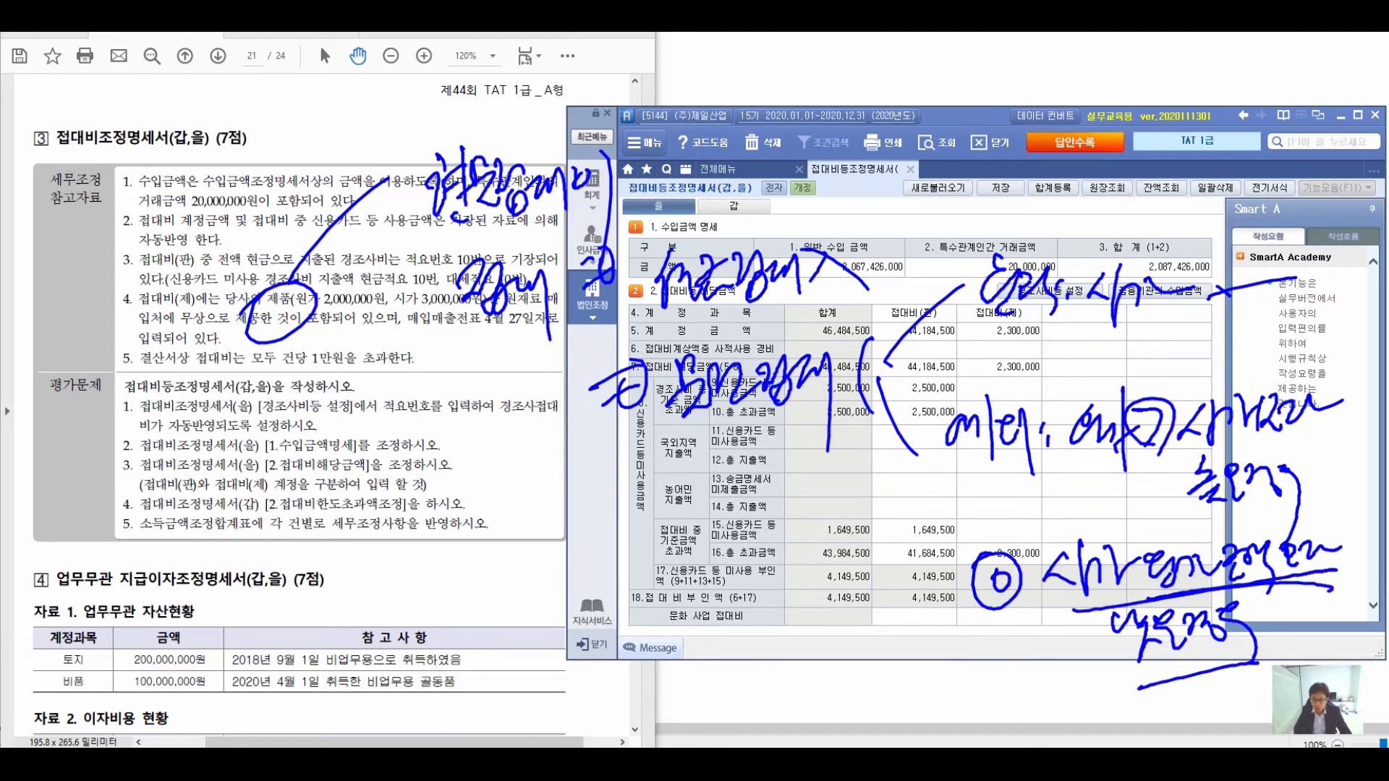
{"action": "left_click_drag", "start_coordinate": [1002, 534], "coordinate": [1089, 462]}
{"action": "mouse_move", "coordinate": [997, 510]}
{"action": "left_mouse_down"}
{"action": "mouse_move", "coordinate": [819, 553]}
{"action": "mouse_move", "coordinate": [843, 563]}
{"action": "left_mouse_up"}
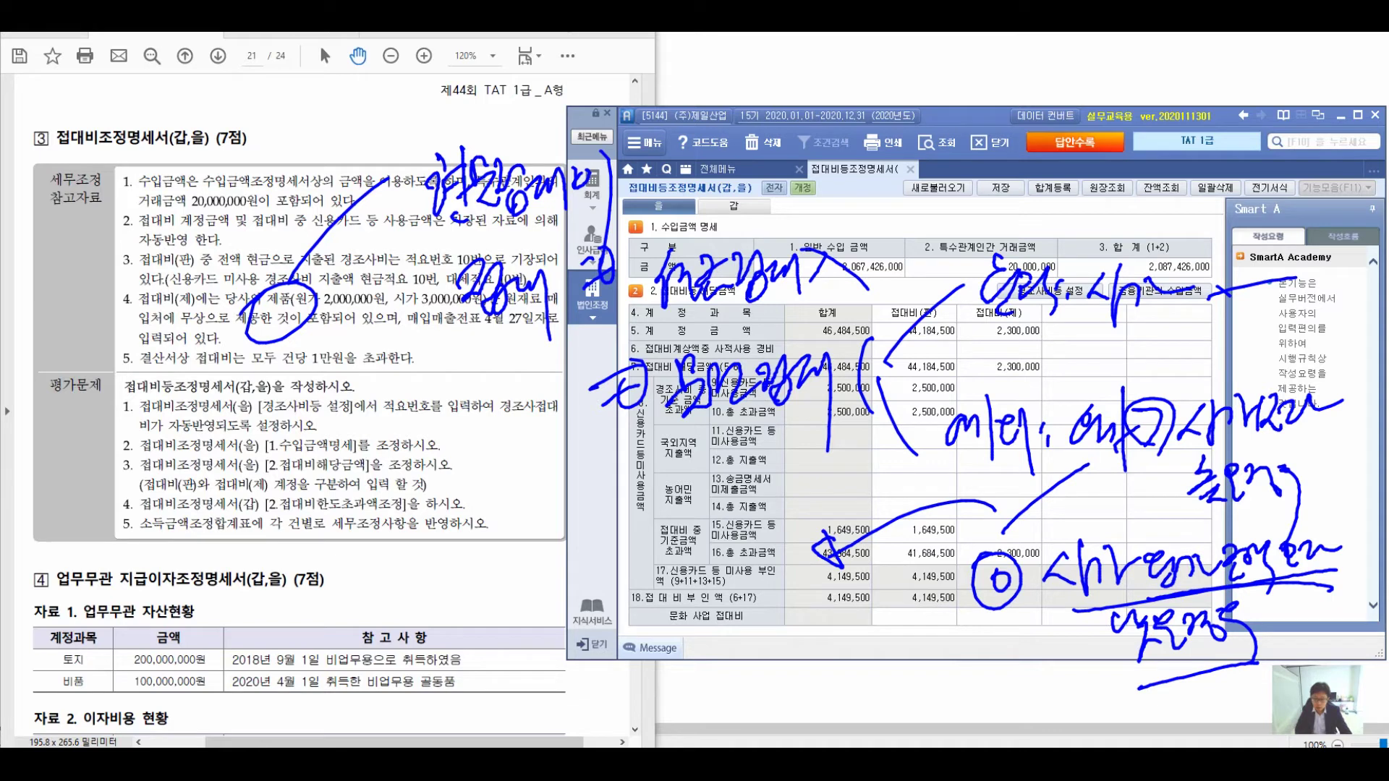
{"action": "mouse_move", "coordinate": [683, 571]}
{"action": "left_mouse_down"}
{"action": "mouse_move", "coordinate": [734, 622]}
{"action": "mouse_move", "coordinate": [771, 604]}
{"action": "left_mouse_up"}
{"action": "left_click_drag", "start_coordinate": [734, 544], "coordinate": [762, 628]}
{"action": "left_click_drag", "start_coordinate": [734, 579], "coordinate": [767, 546]}
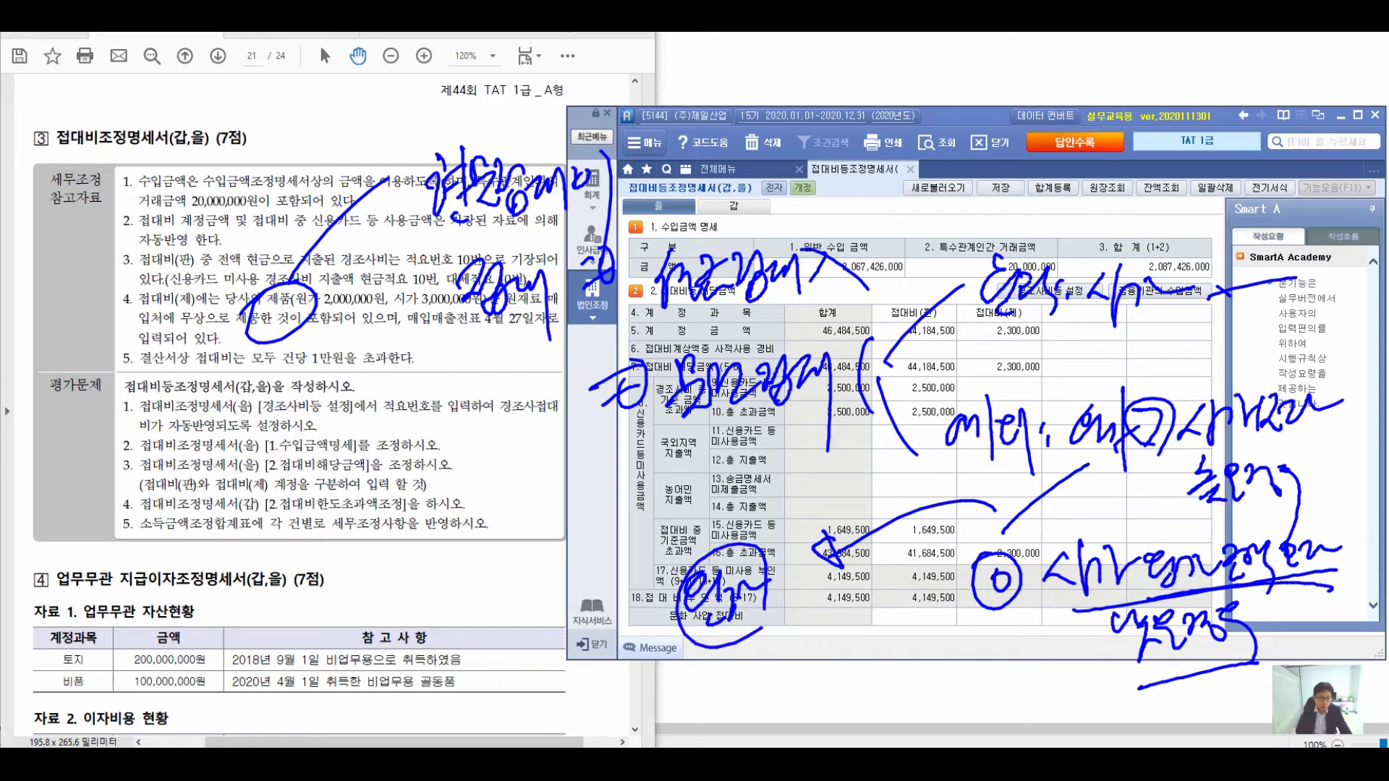
{"action": "mouse_move", "coordinate": [343, 319]}
{"action": "left_mouse_down"}
{"action": "mouse_move", "coordinate": [469, 316]}
{"action": "mouse_move", "coordinate": [369, 452]}
{"action": "mouse_move", "coordinate": [358, 438]}
{"action": "left_mouse_up"}
{"action": "left_click_drag", "start_coordinate": [392, 274], "coordinate": [407, 365]}
{"action": "left_click_drag", "start_coordinate": [305, 491], "coordinate": [322, 543]}
{"action": "left_click_drag", "start_coordinate": [327, 499], "coordinate": [330, 524]}
{"action": "left_click_drag", "start_coordinate": [344, 468], "coordinate": [356, 549]}
{"action": "left_click_drag", "start_coordinate": [349, 516], "coordinate": [386, 507]}
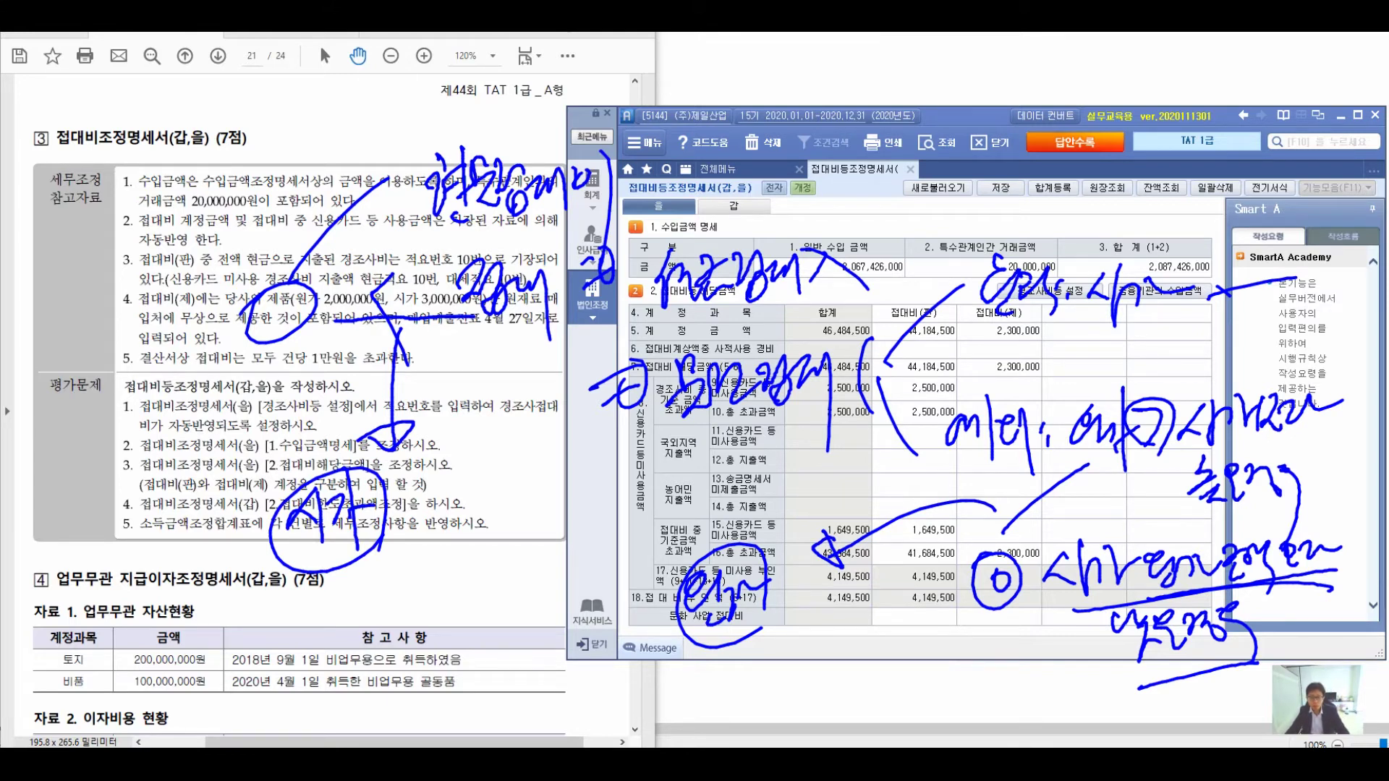
{"action": "key", "text": "Escape"}
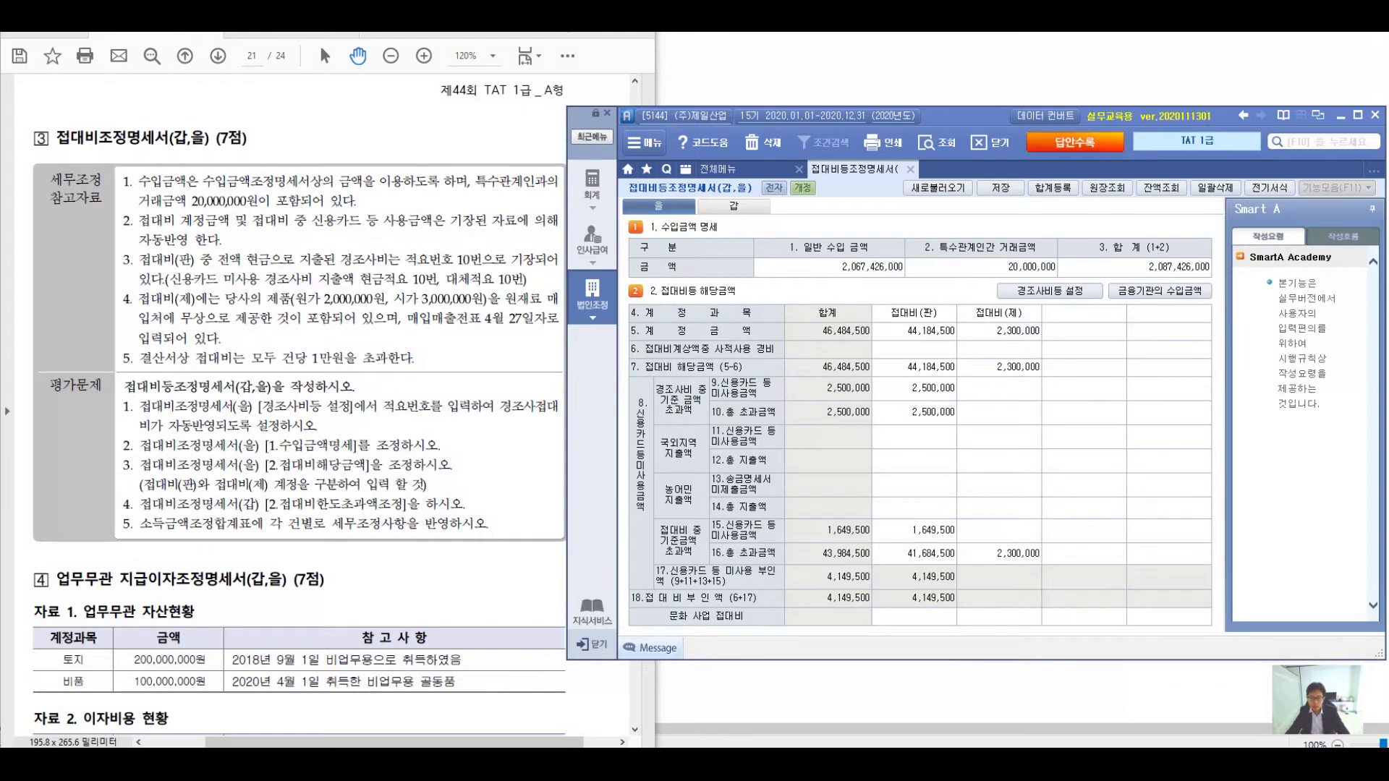
Set the 접대비(제) amount in row 5 (계정금액) to 3,300,000
{"action": "left_click", "coordinate": [999, 331]}
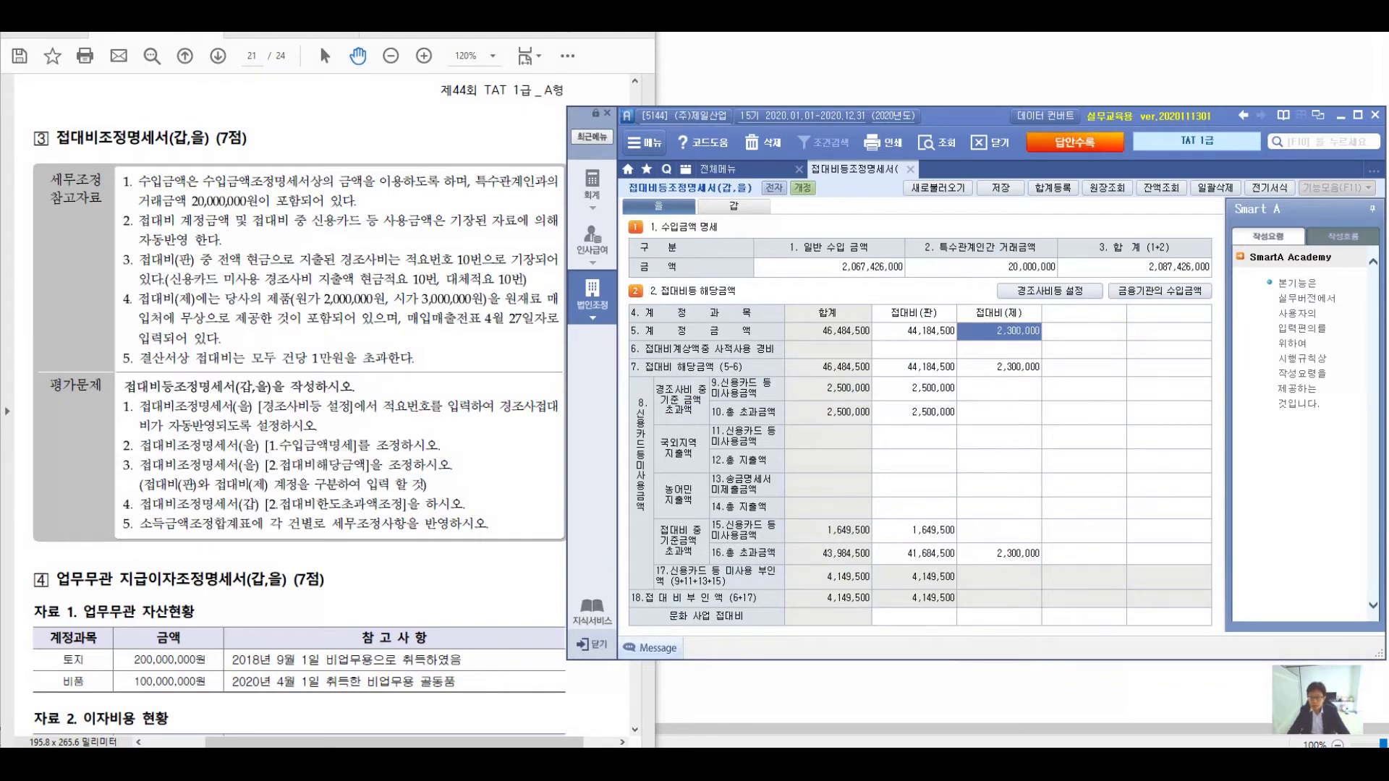
{"action": "type", "text": "3300000"}
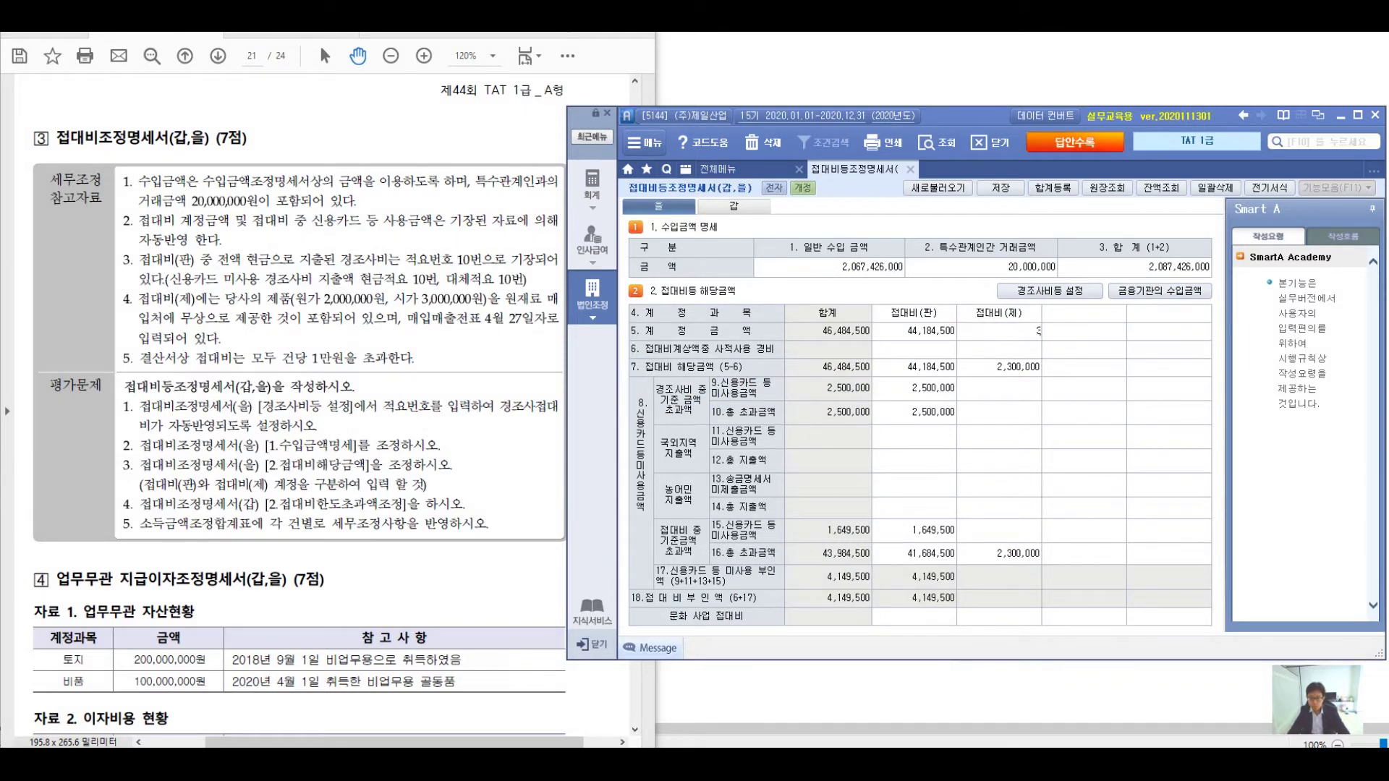
{"action": "key", "text": "Return"}
{"action": "left_click", "coordinate": [999, 331]}
{"action": "mouse_move", "coordinate": [308, 284]}
{"action": "left_mouse_down"}
{"action": "mouse_move", "coordinate": [391, 187]}
{"action": "mouse_move", "coordinate": [442, 179]}
{"action": "left_mouse_up"}
{"action": "mouse_move", "coordinate": [450, 148]}
{"action": "left_mouse_down"}
{"action": "mouse_move", "coordinate": [451, 213]}
{"action": "mouse_move", "coordinate": [452, 196]}
{"action": "mouse_move", "coordinate": [470, 220]}
{"action": "mouse_move", "coordinate": [506, 192]}
{"action": "mouse_move", "coordinate": [539, 217]}
{"action": "mouse_move", "coordinate": [611, 212]}
{"action": "mouse_move", "coordinate": [636, 239]}
{"action": "left_mouse_up"}
{"action": "left_click_drag", "start_coordinate": [671, 183], "coordinate": [655, 212]}
{"action": "left_click_drag", "start_coordinate": [661, 201], "coordinate": [673, 207]}
{"action": "left_click_drag", "start_coordinate": [679, 176], "coordinate": [683, 228]}
{"action": "left_click_drag", "start_coordinate": [684, 201], "coordinate": [758, 175]}
{"action": "left_click_drag", "start_coordinate": [594, 297], "coordinate": [623, 299]}
{"action": "left_click_drag", "start_coordinate": [628, 256], "coordinate": [634, 337]}
{"action": "left_click_drag", "start_coordinate": [637, 282], "coordinate": [655, 310]}
{"action": "mouse_move", "coordinate": [657, 274]}
{"action": "left_mouse_down"}
{"action": "mouse_move", "coordinate": [662, 324]}
{"action": "mouse_move", "coordinate": [677, 303]}
{"action": "left_mouse_up"}
{"action": "left_click_drag", "start_coordinate": [723, 268], "coordinate": [745, 296]}
{"action": "mouse_move", "coordinate": [745, 261]}
{"action": "left_mouse_down"}
{"action": "mouse_move", "coordinate": [763, 310]}
{"action": "mouse_move", "coordinate": [802, 279]}
{"action": "left_mouse_up"}
{"action": "mouse_move", "coordinate": [879, 257]}
{"action": "left_mouse_down"}
{"action": "mouse_move", "coordinate": [878, 288]}
{"action": "mouse_move", "coordinate": [910, 287]}
{"action": "left_mouse_up"}
{"action": "mouse_move", "coordinate": [912, 269]}
{"action": "left_mouse_down"}
{"action": "mouse_move", "coordinate": [939, 286]}
{"action": "mouse_move", "coordinate": [976, 257]}
{"action": "mouse_move", "coordinate": [864, 318]}
{"action": "left_mouse_up"}
{"action": "mouse_move", "coordinate": [888, 363]}
{"action": "left_mouse_down"}
{"action": "mouse_move", "coordinate": [897, 395]}
{"action": "mouse_move", "coordinate": [943, 402]}
{"action": "mouse_move", "coordinate": [989, 354]}
{"action": "mouse_move", "coordinate": [1005, 398]}
{"action": "mouse_move", "coordinate": [1036, 415]}
{"action": "mouse_move", "coordinate": [1077, 366]}
{"action": "mouse_move", "coordinate": [1108, 441]}
{"action": "left_mouse_up"}
{"action": "left_click_drag", "start_coordinate": [1112, 450], "coordinate": [1085, 488]}
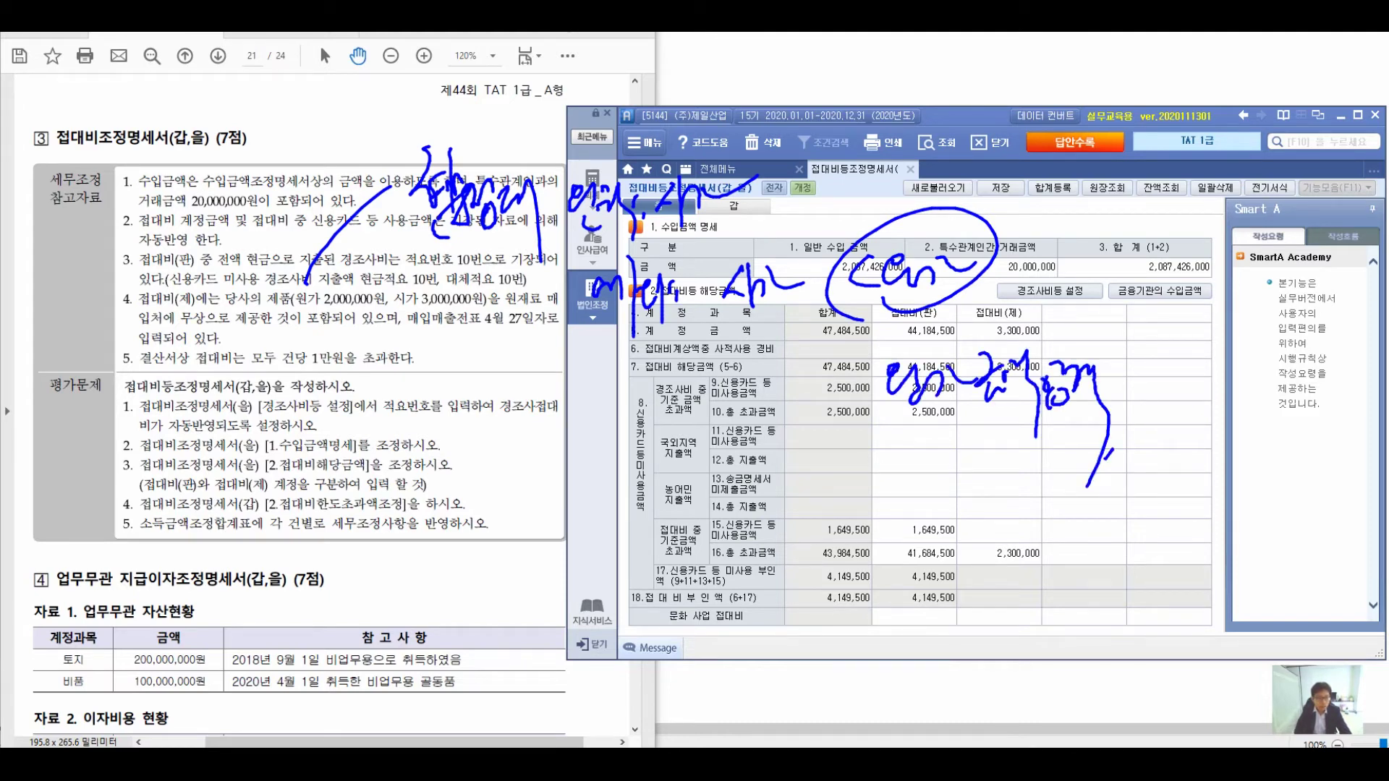
{"action": "left_click_drag", "start_coordinate": [304, 321], "coordinate": [486, 317]}
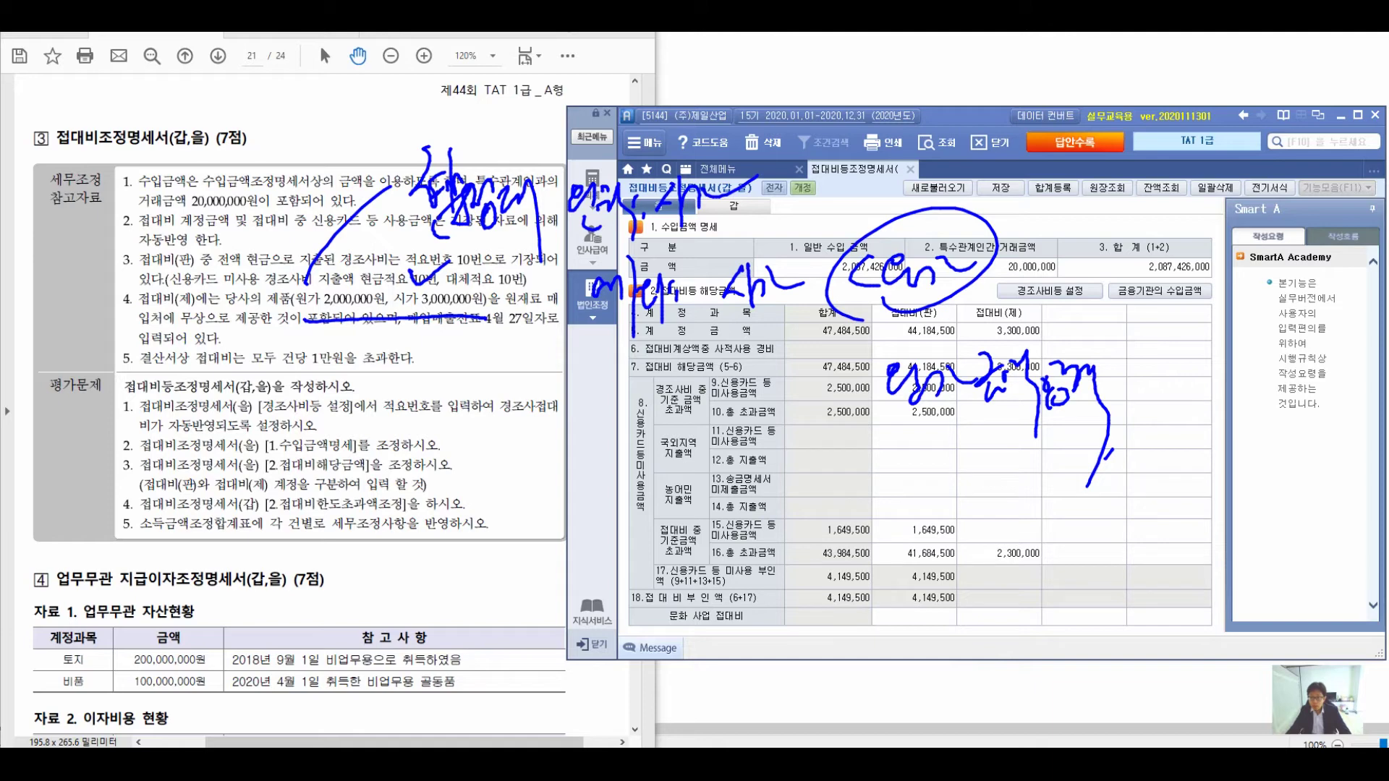
{"action": "mouse_move", "coordinate": [1140, 208]}
{"action": "left_mouse_down"}
{"action": "mouse_move", "coordinate": [1039, 313]}
{"action": "mouse_move", "coordinate": [1051, 284]}
{"action": "mouse_move", "coordinate": [1019, 315]}
{"action": "left_mouse_up"}
{"action": "mouse_move", "coordinate": [1054, 248]}
{"action": "left_mouse_down"}
{"action": "mouse_move", "coordinate": [1047, 317]}
{"action": "mouse_move", "coordinate": [1035, 315]}
{"action": "left_mouse_up"}
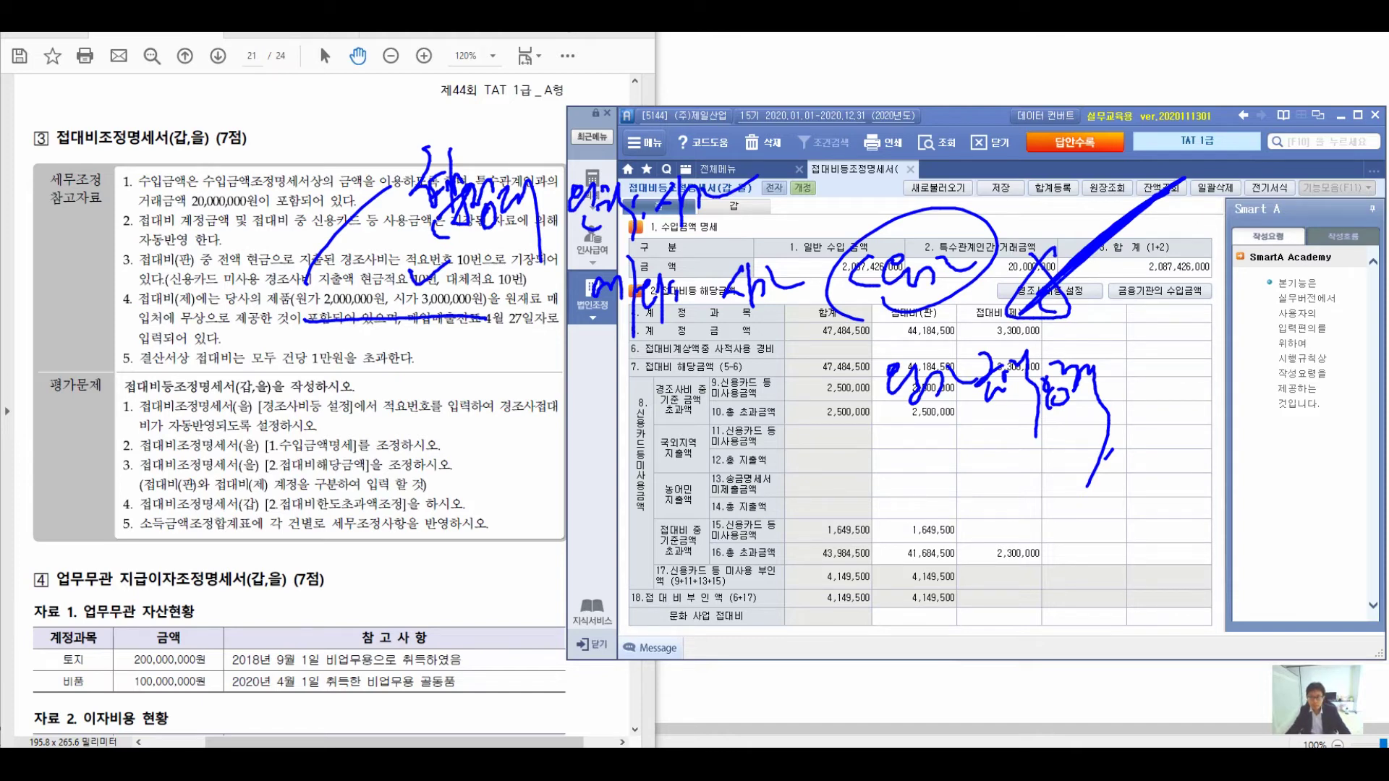
{"action": "key", "text": "Escape"}
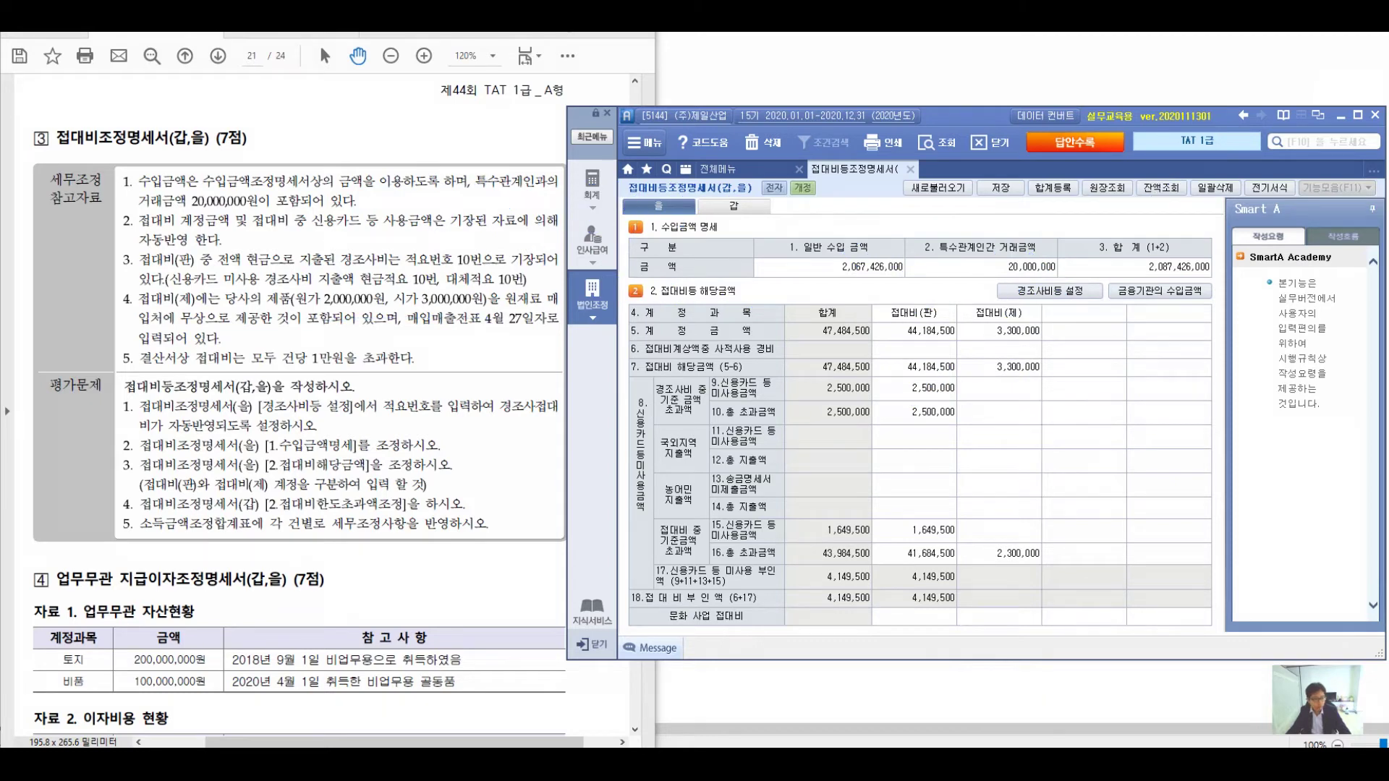
{"action": "key", "text": "alt+Tab"}
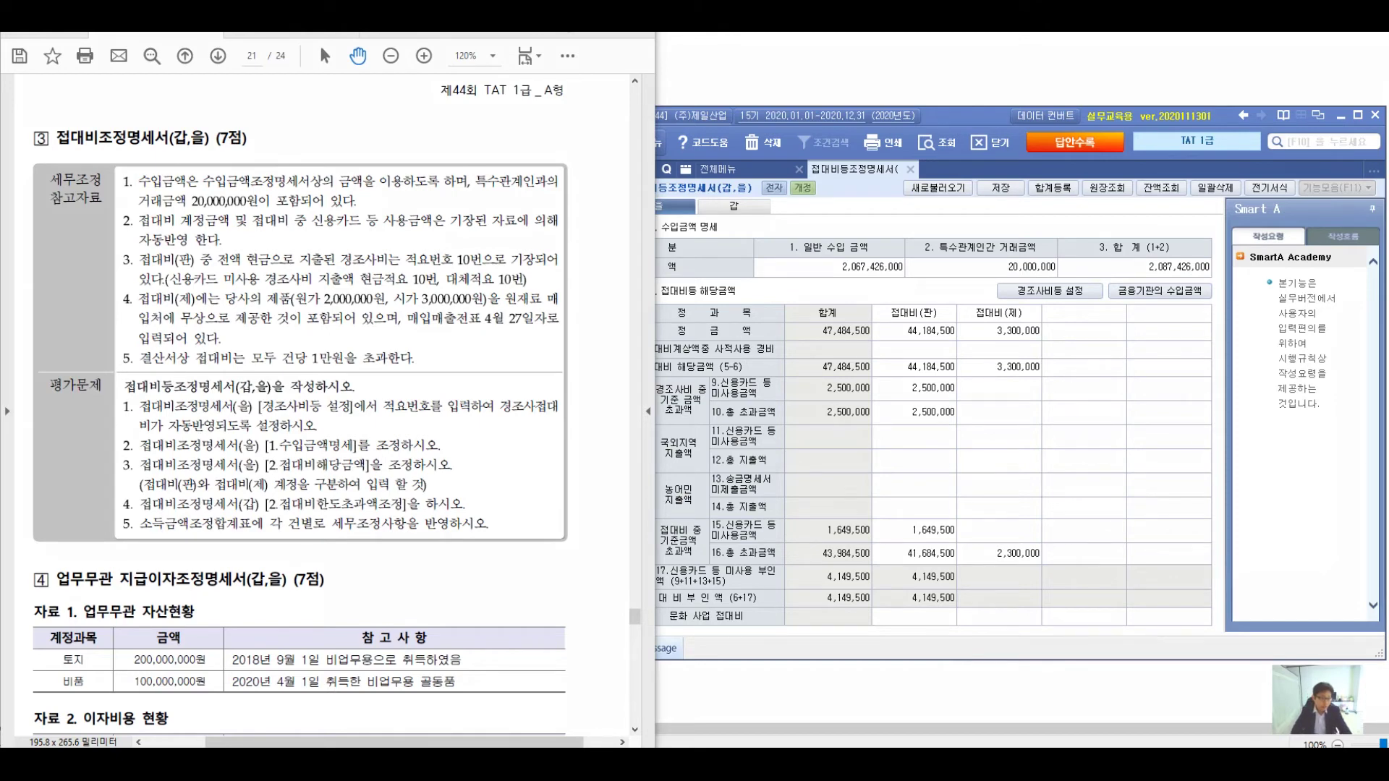
{"action": "mouse_move", "coordinate": [550, 377]}
{"action": "left_mouse_down"}
{"action": "mouse_move", "coordinate": [542, 531]}
{"action": "mouse_move", "coordinate": [712, 350]}
{"action": "mouse_move", "coordinate": [716, 369]}
{"action": "left_mouse_up"}
{"action": "mouse_move", "coordinate": [131, 148]}
{"action": "left_mouse_down"}
{"action": "mouse_move", "coordinate": [96, 208]}
{"action": "mouse_move", "coordinate": [127, 387]}
{"action": "left_mouse_up"}
{"action": "mouse_move", "coordinate": [237, 158]}
{"action": "left_mouse_down"}
{"action": "mouse_move", "coordinate": [631, 120]}
{"action": "mouse_move", "coordinate": [894, 260]}
{"action": "mouse_move", "coordinate": [861, 279]}
{"action": "left_mouse_up"}
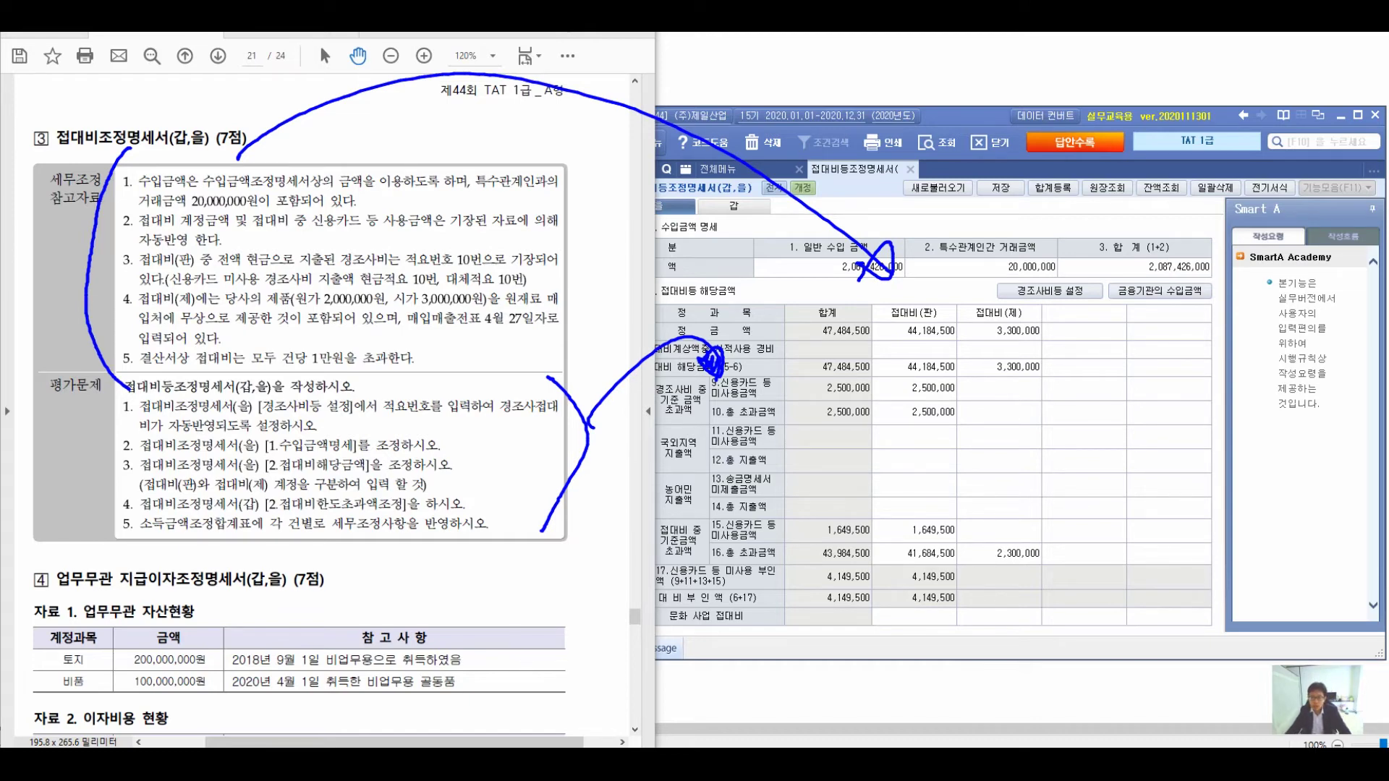
{"action": "key", "text": "Escape"}
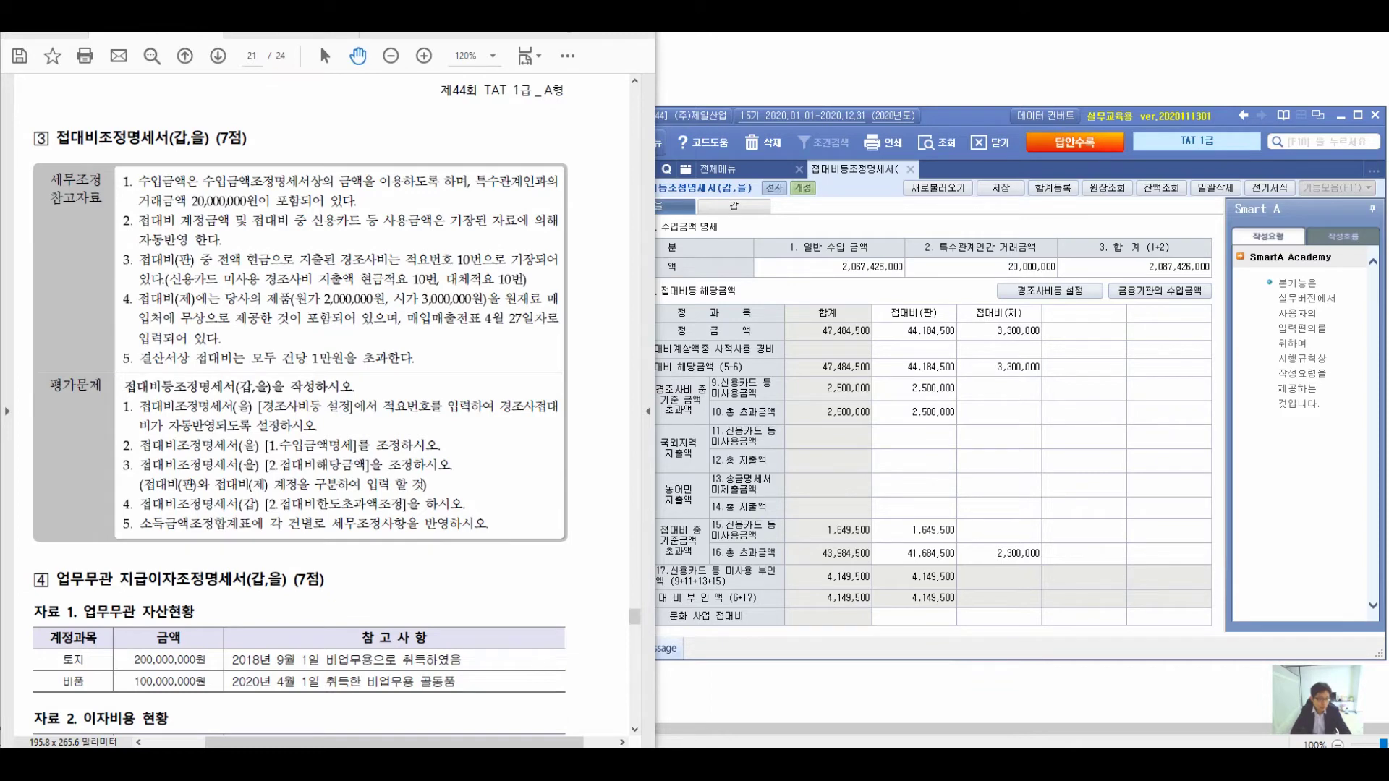
{"action": "mouse_move", "coordinate": [114, 539]}
{"action": "left_mouse_down"}
{"action": "mouse_move", "coordinate": [141, 506]}
{"action": "mouse_move", "coordinate": [134, 539]}
{"action": "mouse_move", "coordinate": [510, 534]}
{"action": "mouse_move", "coordinate": [554, 479]}
{"action": "left_mouse_up"}
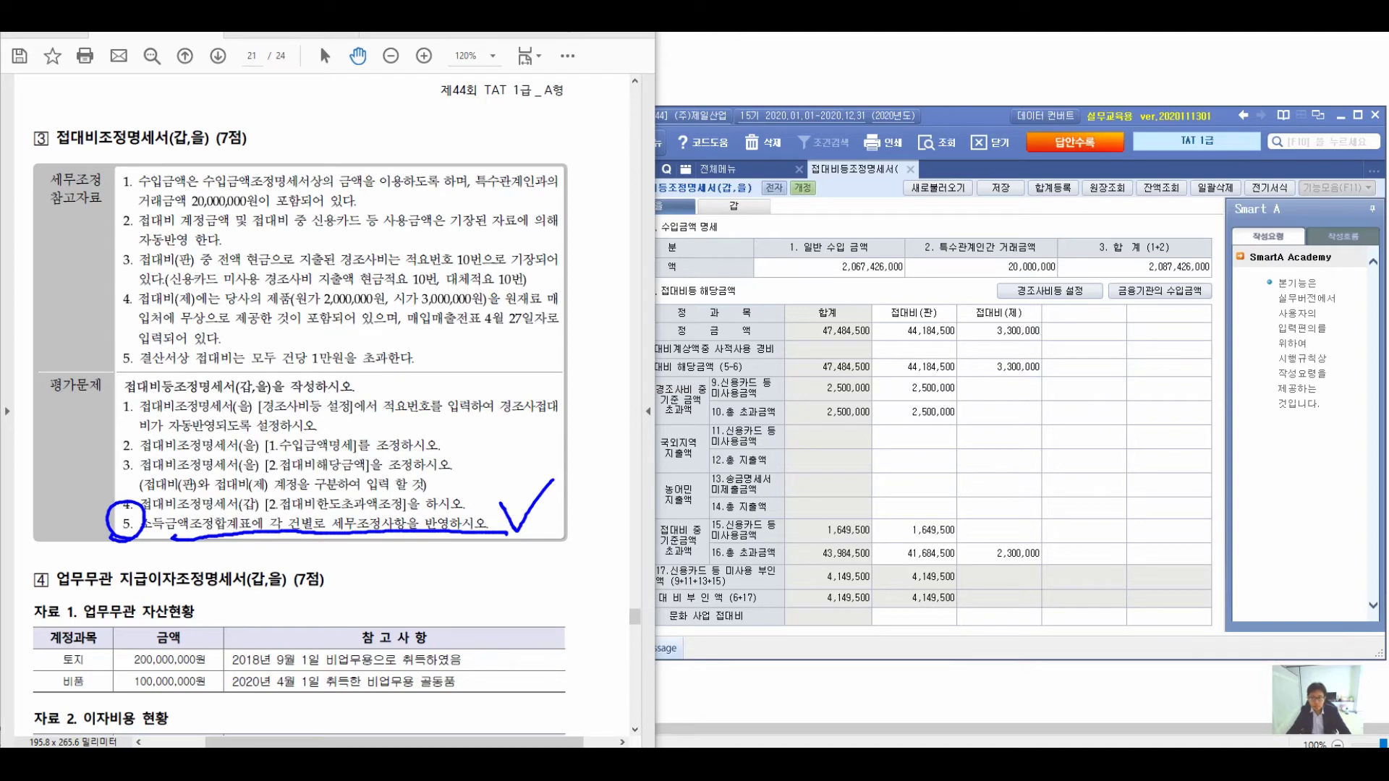
{"action": "key", "text": "Escape"}
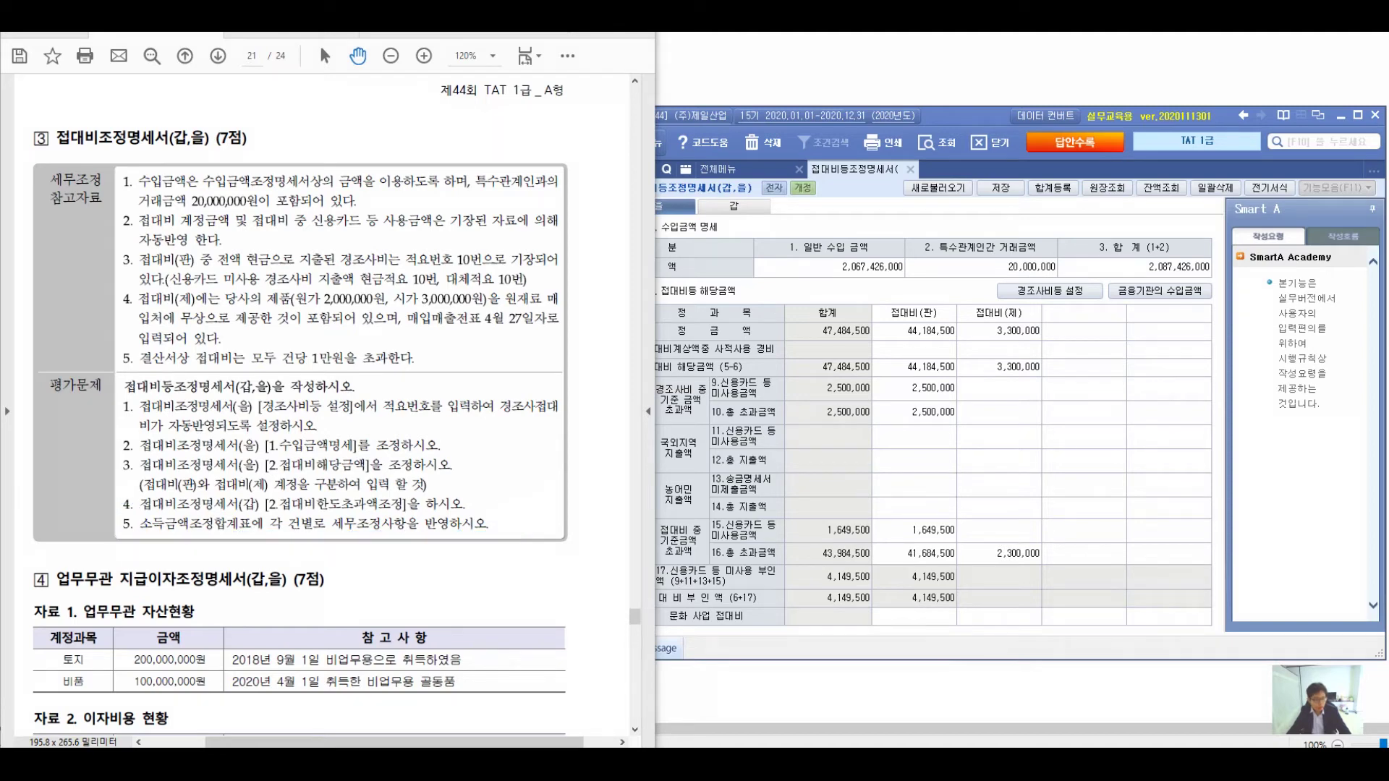
Check the 접대비(제) amount in row 7 (접대비 해당금액) and item 12 (한도초과액) in the 갑 limit adjustment
{"action": "left_click", "coordinate": [999, 388]}
{"action": "left_click", "coordinate": [999, 368]}
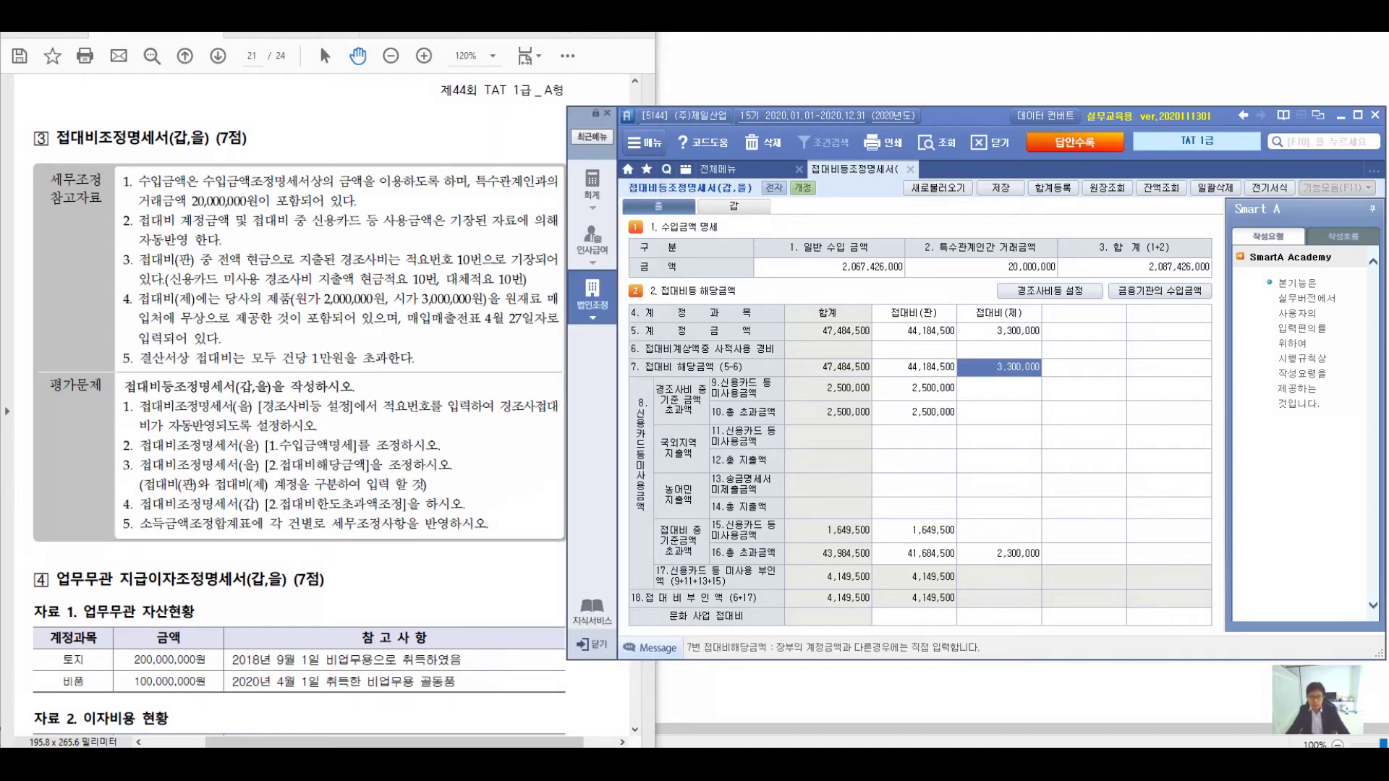
{"action": "left_click", "coordinate": [734, 207]}
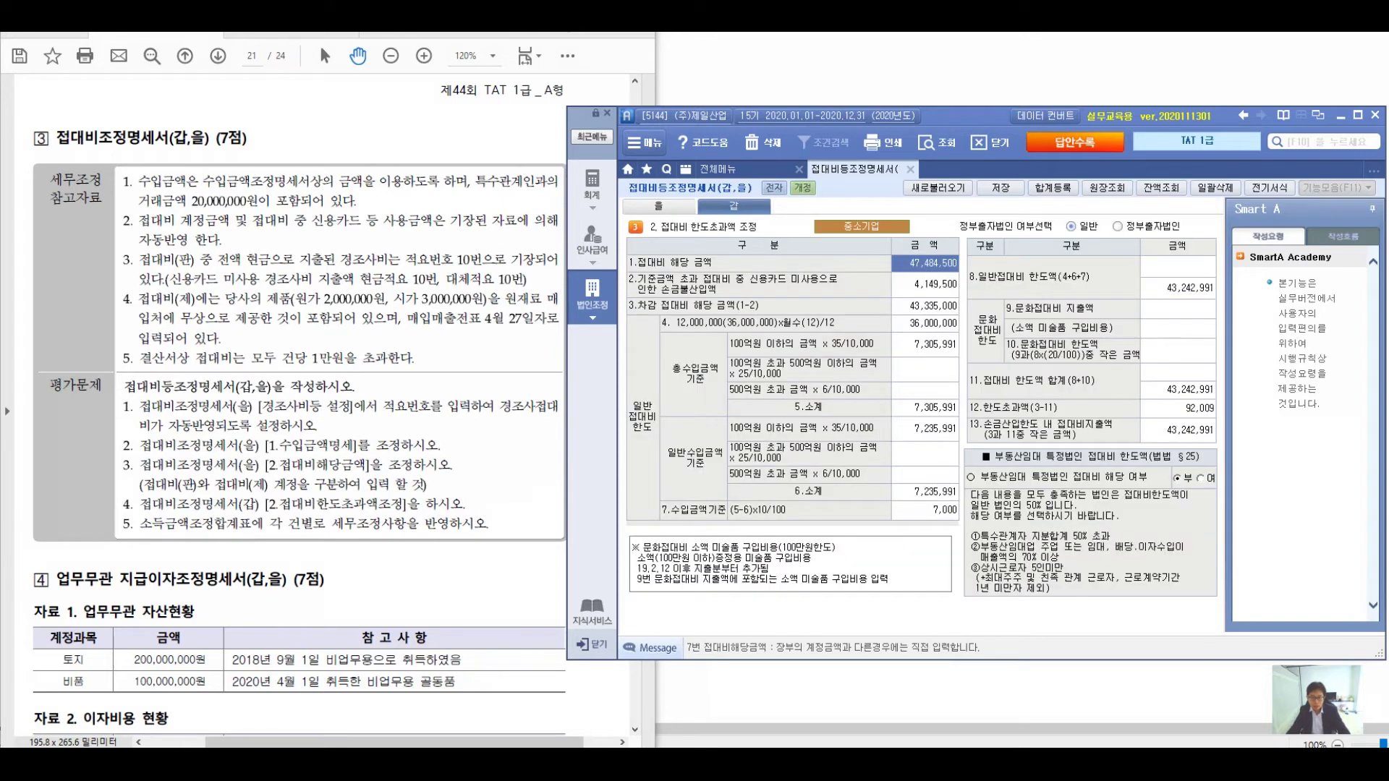
{"action": "left_click", "coordinate": [1177, 409]}
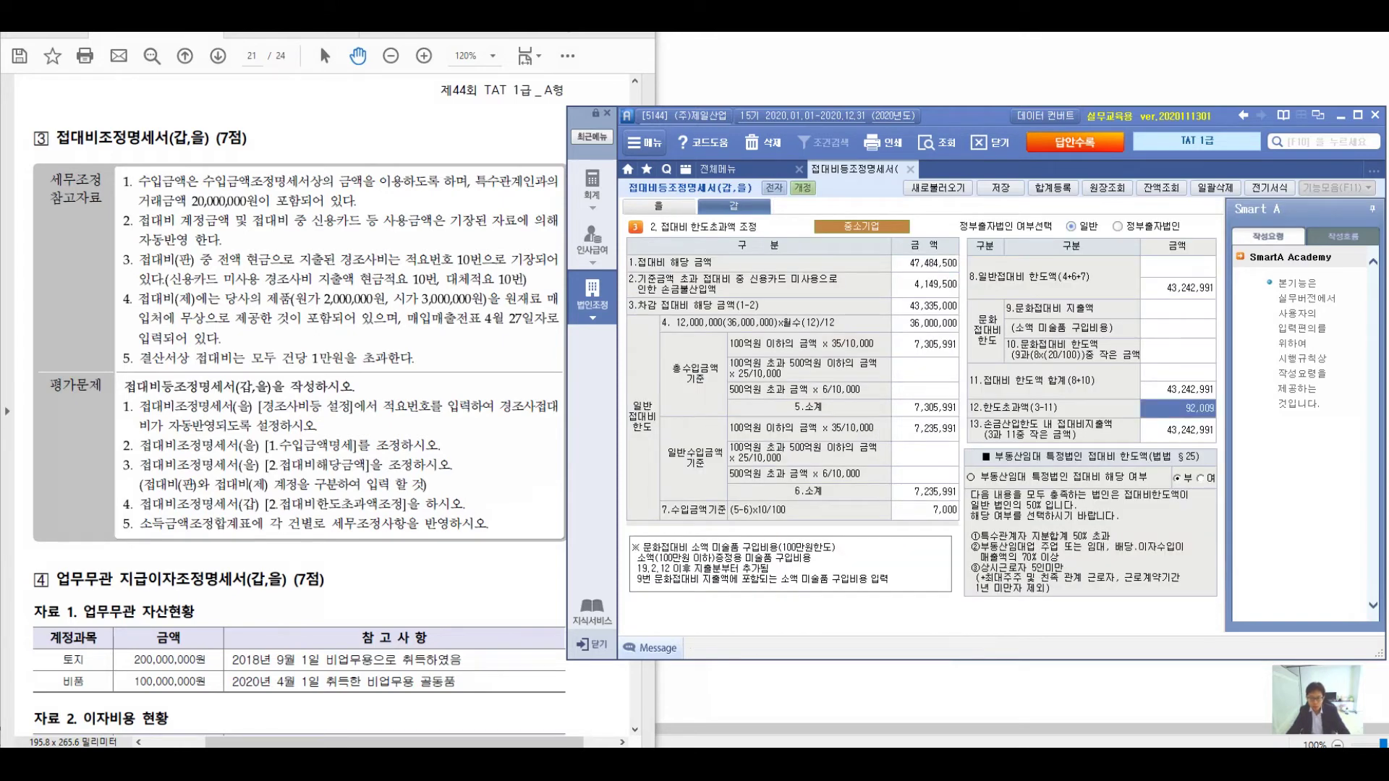
{"action": "left_click", "coordinate": [658, 207]}
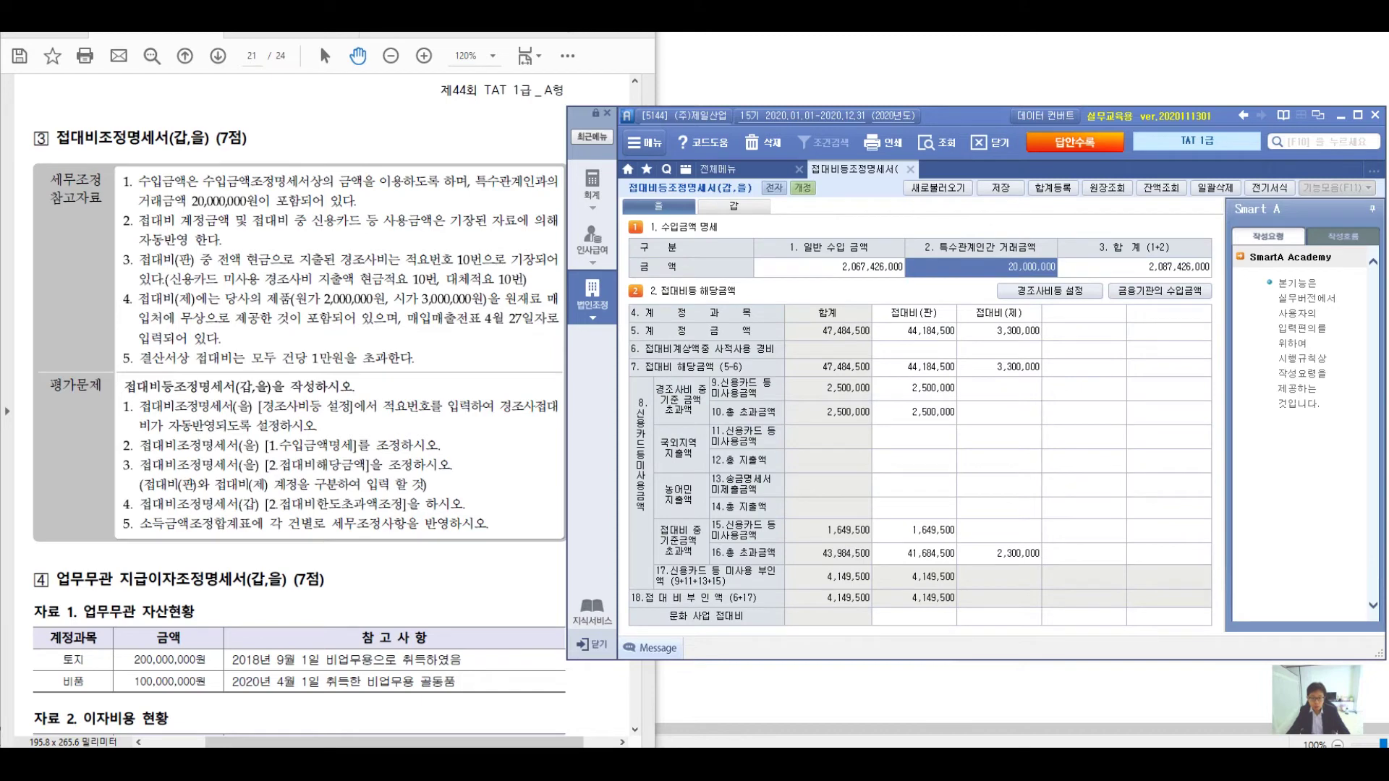
{"action": "left_click", "coordinate": [733, 207]}
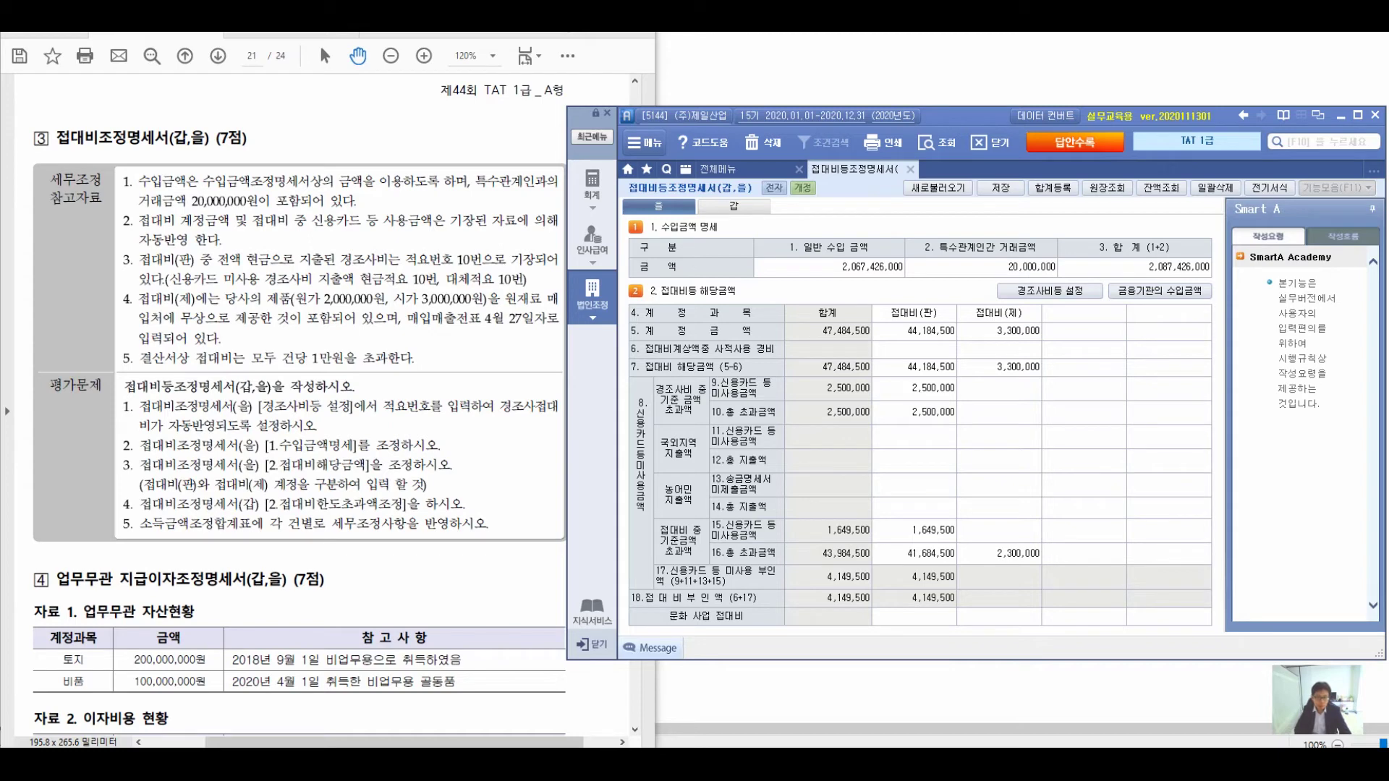
{"action": "mouse_move", "coordinate": [106, 203]}
{"action": "left_mouse_down"}
{"action": "mouse_move", "coordinate": [101, 244]}
{"action": "mouse_move", "coordinate": [79, 210]}
{"action": "mouse_move", "coordinate": [190, 199]}
{"action": "mouse_move", "coordinate": [206, 253]}
{"action": "mouse_move", "coordinate": [288, 217]}
{"action": "mouse_move", "coordinate": [292, 268]}
{"action": "mouse_move", "coordinate": [344, 235]}
{"action": "mouse_move", "coordinate": [484, 218]}
{"action": "left_mouse_up"}
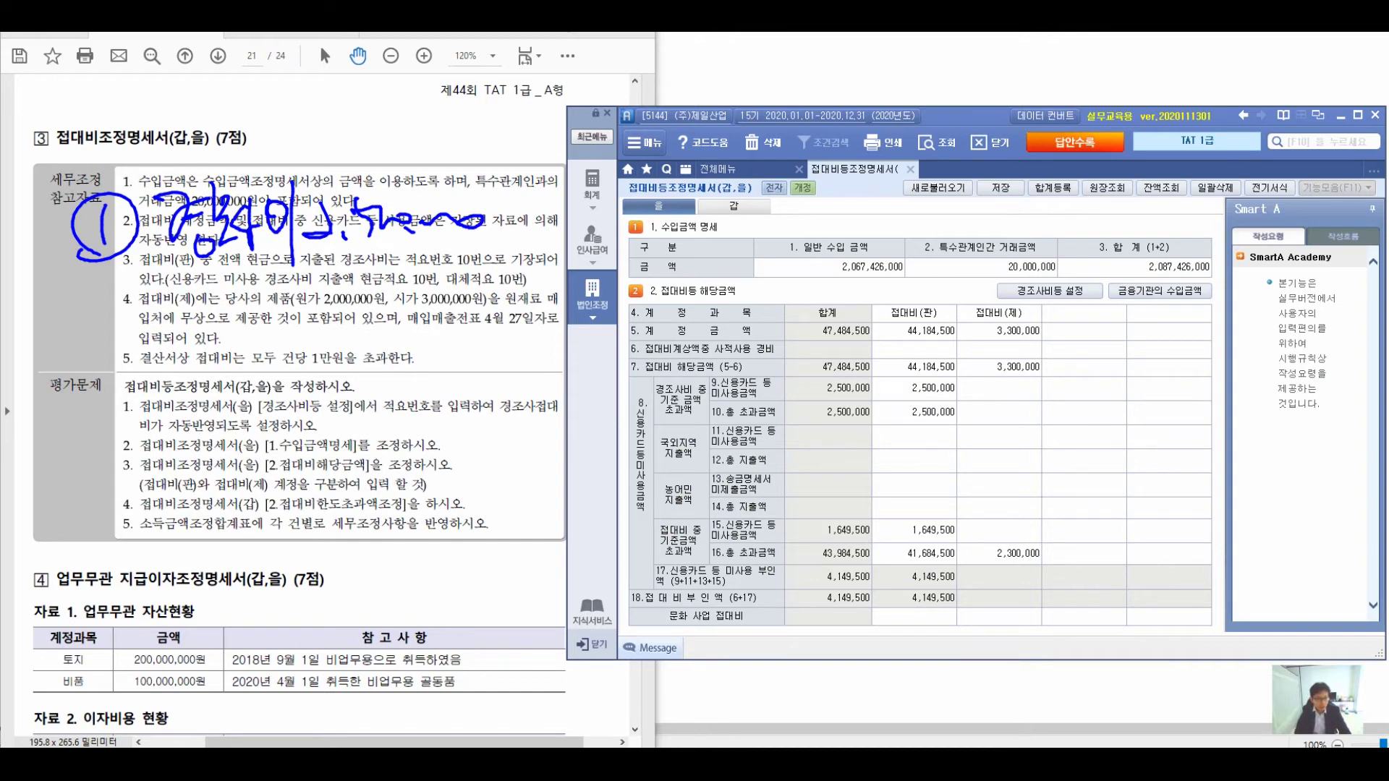
{"action": "mouse_move", "coordinate": [203, 264]}
{"action": "left_mouse_down"}
{"action": "mouse_move", "coordinate": [224, 318]}
{"action": "mouse_move", "coordinate": [293, 288]}
{"action": "mouse_move", "coordinate": [318, 292]}
{"action": "mouse_move", "coordinate": [336, 318]}
{"action": "mouse_move", "coordinate": [356, 304]}
{"action": "mouse_move", "coordinate": [401, 326]}
{"action": "mouse_move", "coordinate": [417, 296]}
{"action": "mouse_move", "coordinate": [499, 318]}
{"action": "left_mouse_up"}
{"action": "left_click_drag", "start_coordinate": [385, 251], "coordinate": [372, 330]}
{"action": "left_click_drag", "start_coordinate": [106, 390], "coordinate": [139, 424]}
{"action": "mouse_move", "coordinate": [123, 367]}
{"action": "left_mouse_down"}
{"action": "mouse_move", "coordinate": [149, 394]}
{"action": "mouse_move", "coordinate": [108, 367]}
{"action": "mouse_move", "coordinate": [207, 425]}
{"action": "mouse_move", "coordinate": [226, 414]}
{"action": "mouse_move", "coordinate": [263, 434]}
{"action": "left_mouse_up"}
{"action": "mouse_move", "coordinate": [265, 383]}
{"action": "left_mouse_down"}
{"action": "mouse_move", "coordinate": [282, 431]}
{"action": "mouse_move", "coordinate": [310, 398]}
{"action": "mouse_move", "coordinate": [340, 405]}
{"action": "mouse_move", "coordinate": [370, 377]}
{"action": "mouse_move", "coordinate": [380, 427]}
{"action": "mouse_move", "coordinate": [430, 396]}
{"action": "mouse_move", "coordinate": [467, 427]}
{"action": "left_mouse_up"}
{"action": "mouse_move", "coordinate": [462, 372]}
{"action": "left_mouse_down"}
{"action": "mouse_move", "coordinate": [485, 414]}
{"action": "mouse_move", "coordinate": [506, 399]}
{"action": "mouse_move", "coordinate": [512, 443]}
{"action": "left_mouse_up"}
{"action": "mouse_move", "coordinate": [509, 379]}
{"action": "left_mouse_down"}
{"action": "mouse_move", "coordinate": [539, 413]}
{"action": "mouse_move", "coordinate": [544, 396]}
{"action": "mouse_move", "coordinate": [564, 416]}
{"action": "left_mouse_up"}
{"action": "left_click_drag", "start_coordinate": [253, 465], "coordinate": [256, 515]}
{"action": "mouse_move", "coordinate": [297, 469]}
{"action": "left_mouse_down"}
{"action": "mouse_move", "coordinate": [290, 499]}
{"action": "mouse_move", "coordinate": [329, 523]}
{"action": "left_mouse_up"}
{"action": "left_click_drag", "start_coordinate": [350, 478], "coordinate": [365, 506]}
{"action": "left_click_drag", "start_coordinate": [356, 475], "coordinate": [445, 496]}
{"action": "mouse_move", "coordinate": [440, 488]}
{"action": "left_mouse_down"}
{"action": "mouse_move", "coordinate": [458, 504]}
{"action": "mouse_move", "coordinate": [491, 453]}
{"action": "mouse_move", "coordinate": [503, 494]}
{"action": "mouse_move", "coordinate": [523, 496]}
{"action": "mouse_move", "coordinate": [544, 451]}
{"action": "mouse_move", "coordinate": [554, 499]}
{"action": "left_mouse_up"}
{"action": "mouse_move", "coordinate": [443, 515]}
{"action": "left_mouse_down"}
{"action": "mouse_move", "coordinate": [436, 558]}
{"action": "mouse_move", "coordinate": [483, 565]}
{"action": "left_mouse_up"}
{"action": "left_click_drag", "start_coordinate": [499, 517], "coordinate": [539, 574]}
{"action": "mouse_move", "coordinate": [155, 605]}
{"action": "left_mouse_down"}
{"action": "mouse_move", "coordinate": [163, 649]}
{"action": "mouse_move", "coordinate": [193, 655]}
{"action": "mouse_move", "coordinate": [253, 593]}
{"action": "mouse_move", "coordinate": [265, 628]}
{"action": "left_mouse_up"}
{"action": "mouse_move", "coordinate": [258, 626]}
{"action": "left_mouse_down"}
{"action": "mouse_move", "coordinate": [257, 656]}
{"action": "mouse_move", "coordinate": [272, 651]}
{"action": "left_mouse_up"}
{"action": "left_click_drag", "start_coordinate": [253, 602], "coordinate": [299, 645]}
{"action": "left_click_drag", "start_coordinate": [301, 605], "coordinate": [320, 639]}
{"action": "mouse_move", "coordinate": [316, 595]}
{"action": "left_mouse_down"}
{"action": "mouse_move", "coordinate": [337, 675]}
{"action": "mouse_move", "coordinate": [340, 635]}
{"action": "left_mouse_up"}
{"action": "mouse_move", "coordinate": [336, 625]}
{"action": "left_mouse_down"}
{"action": "mouse_move", "coordinate": [351, 637]}
{"action": "mouse_move", "coordinate": [377, 604]}
{"action": "mouse_move", "coordinate": [393, 644]}
{"action": "mouse_move", "coordinate": [405, 633]}
{"action": "left_mouse_up"}
{"action": "left_click_drag", "start_coordinate": [409, 655], "coordinate": [462, 590]}
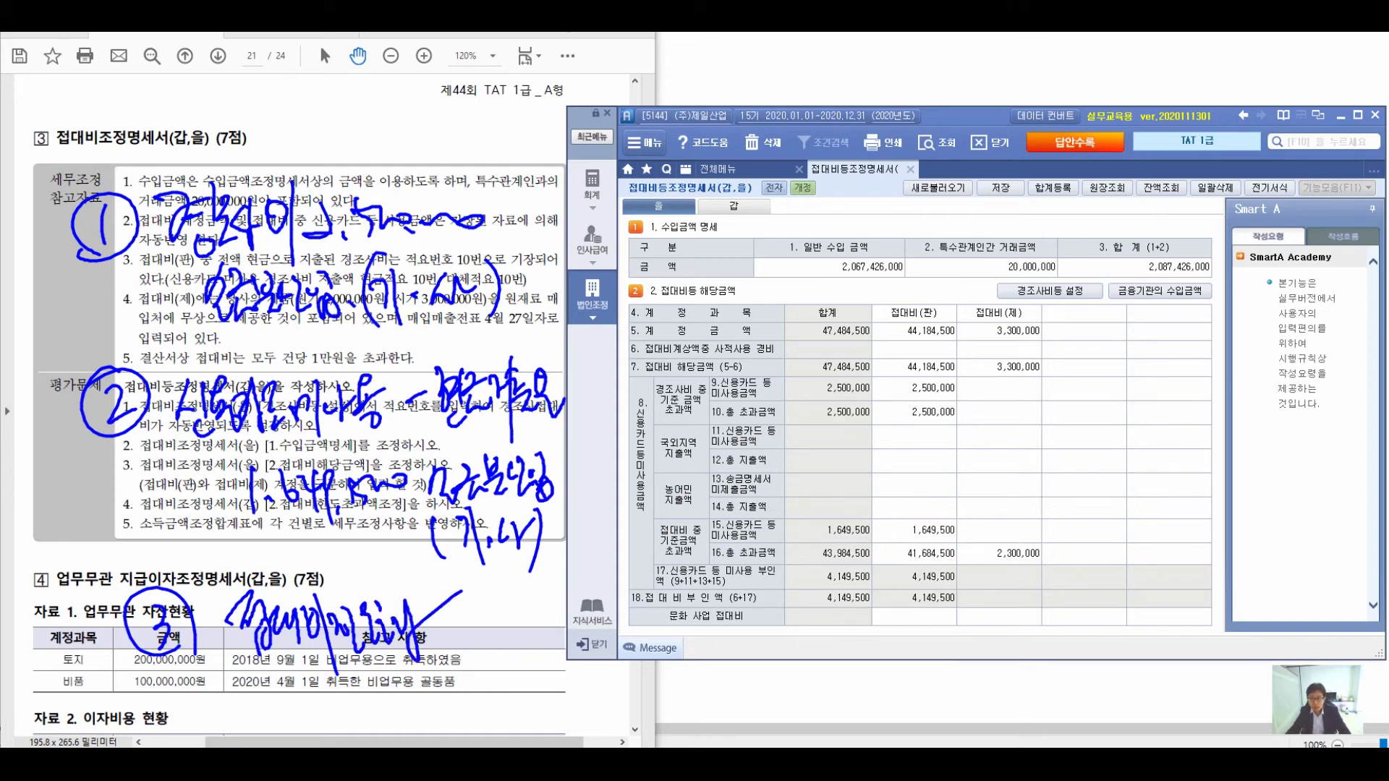
{"action": "left_click", "coordinate": [734, 207]}
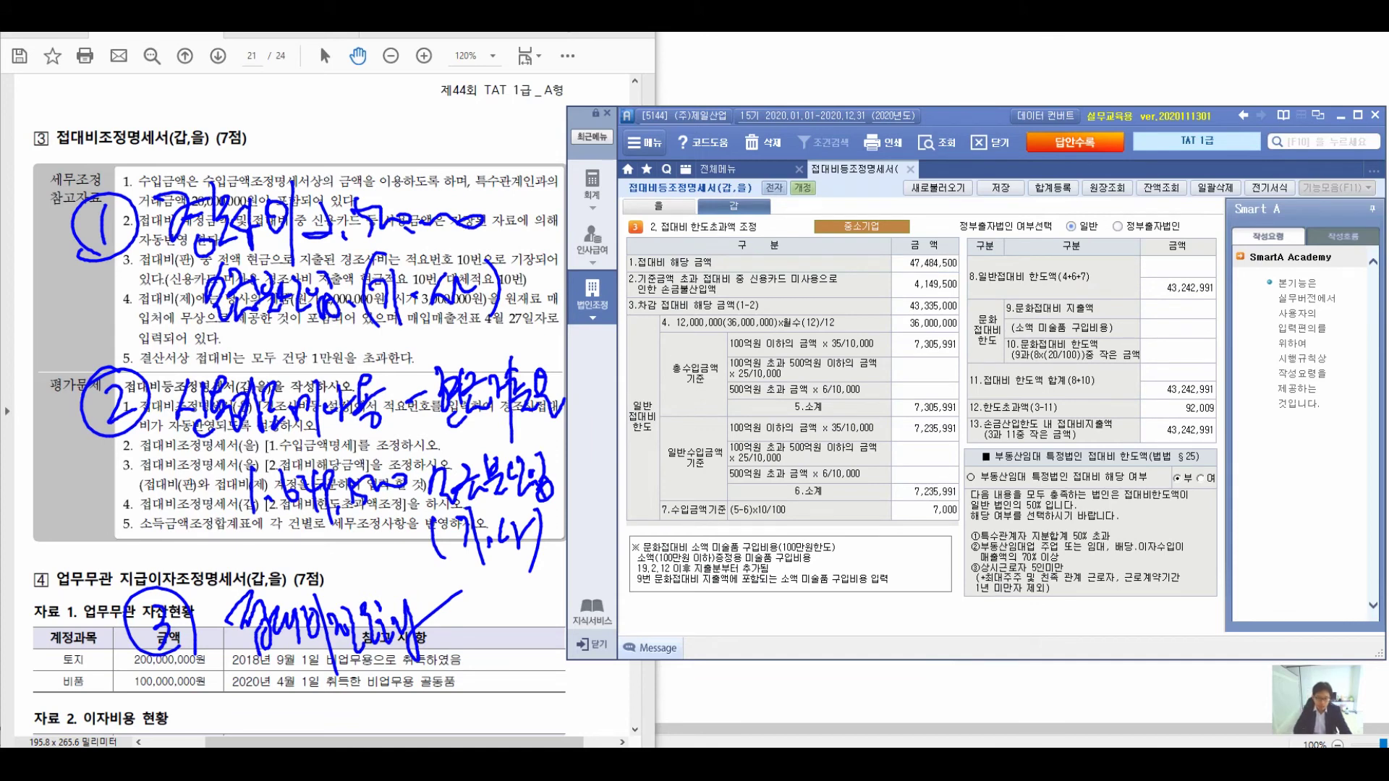
{"action": "mouse_move", "coordinate": [507, 614]}
{"action": "left_mouse_down"}
{"action": "mouse_move", "coordinate": [498, 682]}
{"action": "mouse_move", "coordinate": [570, 613]}
{"action": "left_mouse_up"}
{"action": "left_click", "coordinate": [547, 640]}
{"action": "left_click_drag", "start_coordinate": [581, 616], "coordinate": [615, 600]}
{"action": "left_click_drag", "start_coordinate": [615, 592], "coordinate": [607, 664]}
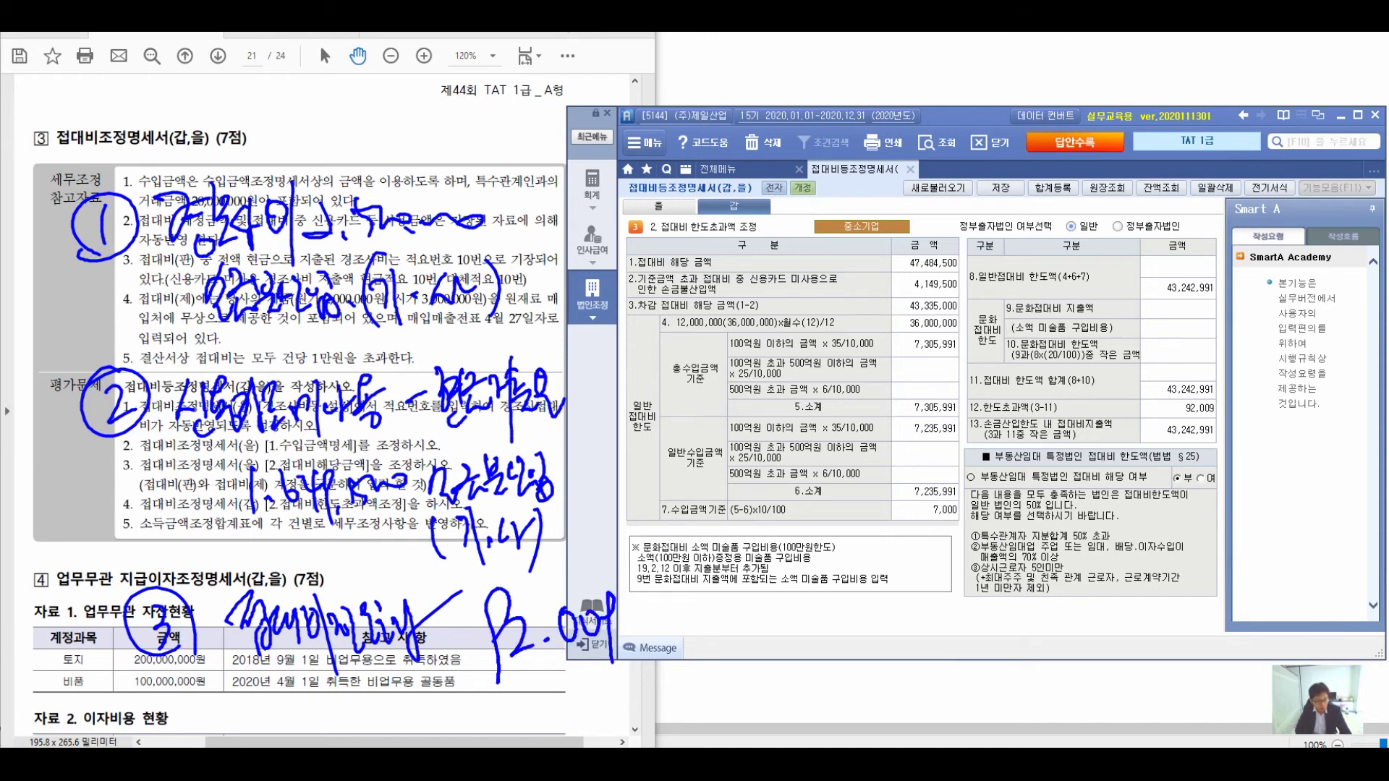
{"action": "mouse_move", "coordinate": [662, 605]}
{"action": "left_mouse_down"}
{"action": "mouse_move", "coordinate": [638, 650]}
{"action": "mouse_move", "coordinate": [652, 664]}
{"action": "left_mouse_up"}
{"action": "left_click_drag", "start_coordinate": [669, 613], "coordinate": [699, 666]}
{"action": "left_click_drag", "start_coordinate": [709, 605], "coordinate": [713, 629]}
{"action": "left_click_drag", "start_coordinate": [694, 616], "coordinate": [718, 671]}
{"action": "mouse_move", "coordinate": [724, 622]}
{"action": "left_mouse_down"}
{"action": "mouse_move", "coordinate": [731, 660]}
{"action": "mouse_move", "coordinate": [754, 663]}
{"action": "mouse_move", "coordinate": [764, 630]}
{"action": "left_mouse_up"}
{"action": "left_click_drag", "start_coordinate": [774, 614], "coordinate": [795, 634]}
{"action": "left_click_drag", "start_coordinate": [659, 678], "coordinate": [657, 727]}
{"action": "left_click_drag", "start_coordinate": [666, 686], "coordinate": [676, 721]}
{"action": "left_click_drag", "start_coordinate": [687, 675], "coordinate": [698, 719]}
{"action": "left_click", "coordinate": [707, 707]}
{"action": "left_click_drag", "start_coordinate": [744, 678], "coordinate": [732, 714]}
{"action": "left_click_drag", "start_coordinate": [740, 691], "coordinate": [755, 708]}
{"action": "mouse_move", "coordinate": [759, 677]}
{"action": "left_mouse_down"}
{"action": "mouse_move", "coordinate": [764, 717]}
{"action": "mouse_move", "coordinate": [774, 693]}
{"action": "left_mouse_up"}
{"action": "left_click_drag", "start_coordinate": [777, 663], "coordinate": [786, 722]}
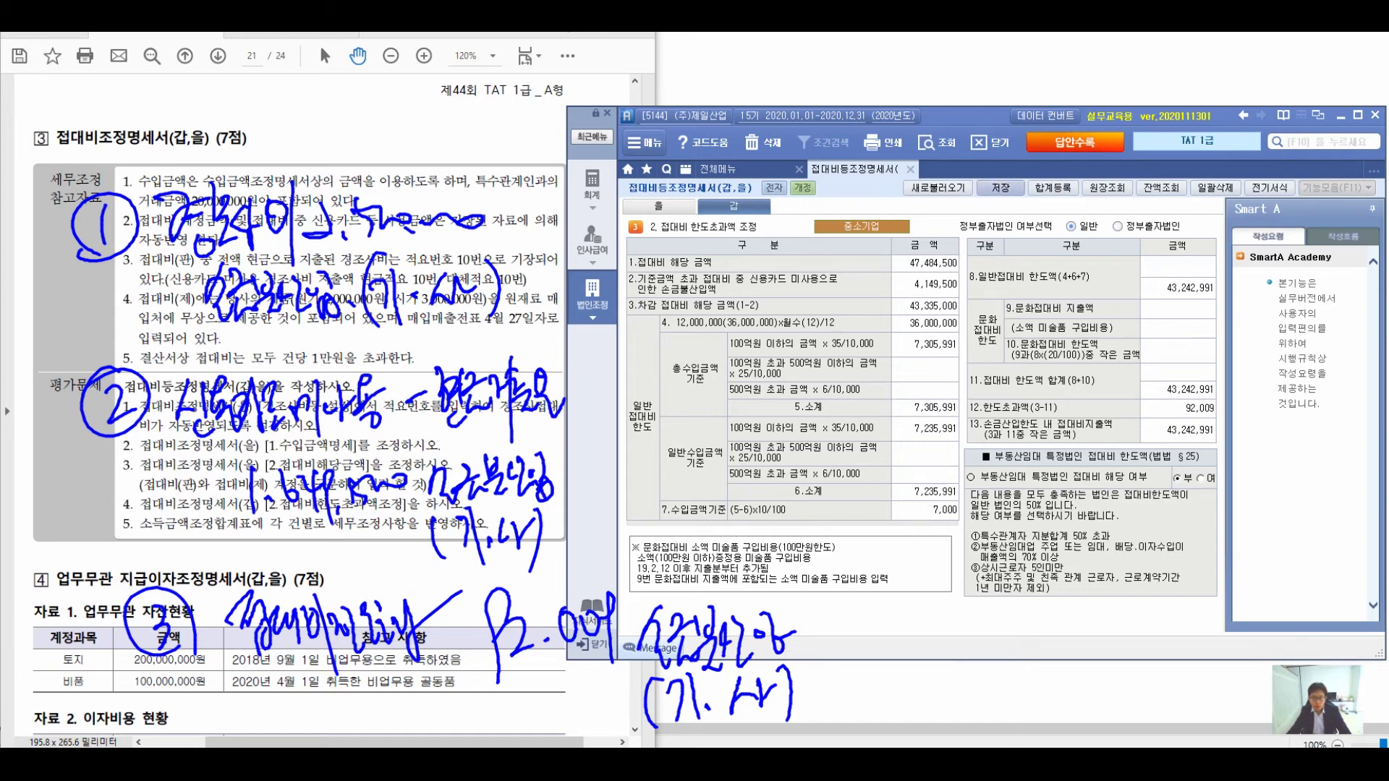
Save the form and register an 익금산입 및 손금불산입 entry 접대비(신용카드 미사용) of 4,149,500 with disposition 기타사외유출
{"action": "left_click", "coordinate": [1000, 188]}
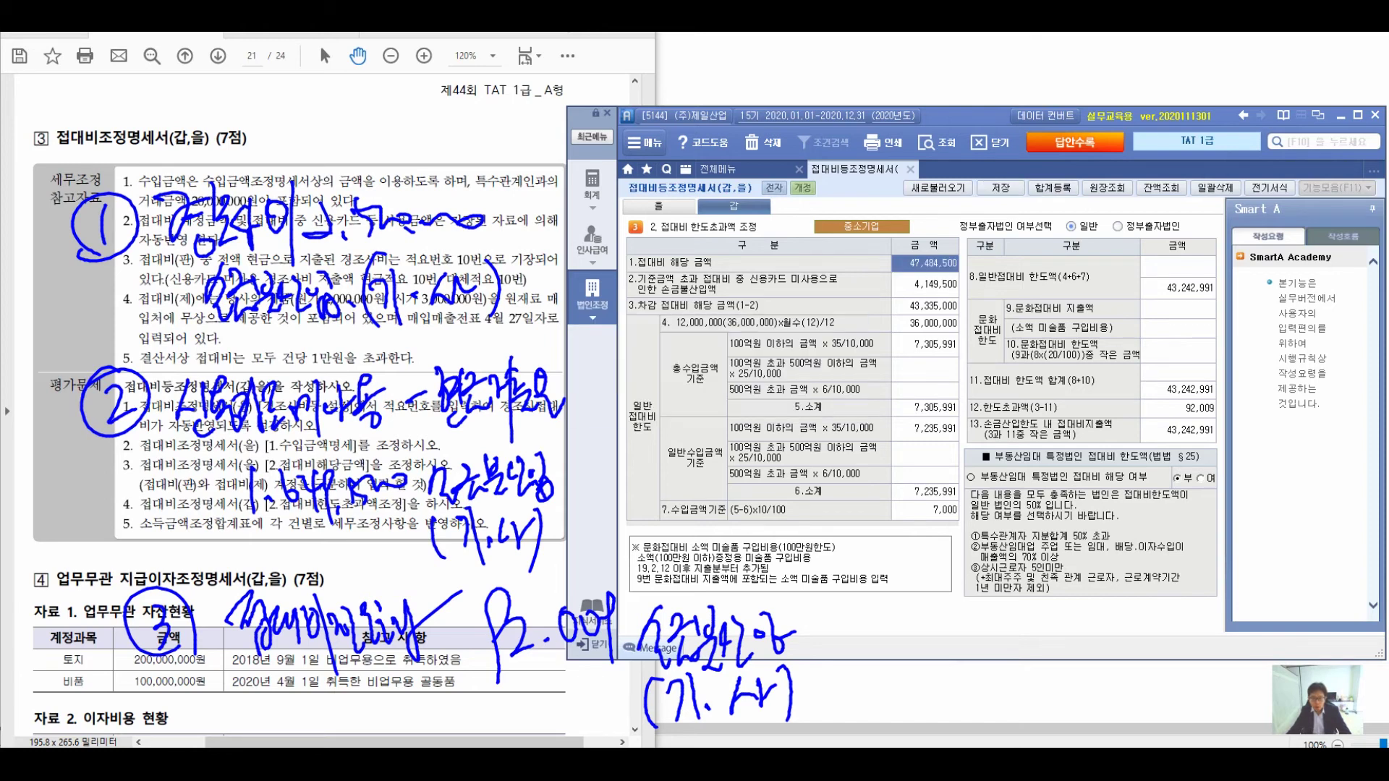
{"action": "left_click", "coordinate": [1053, 188]}
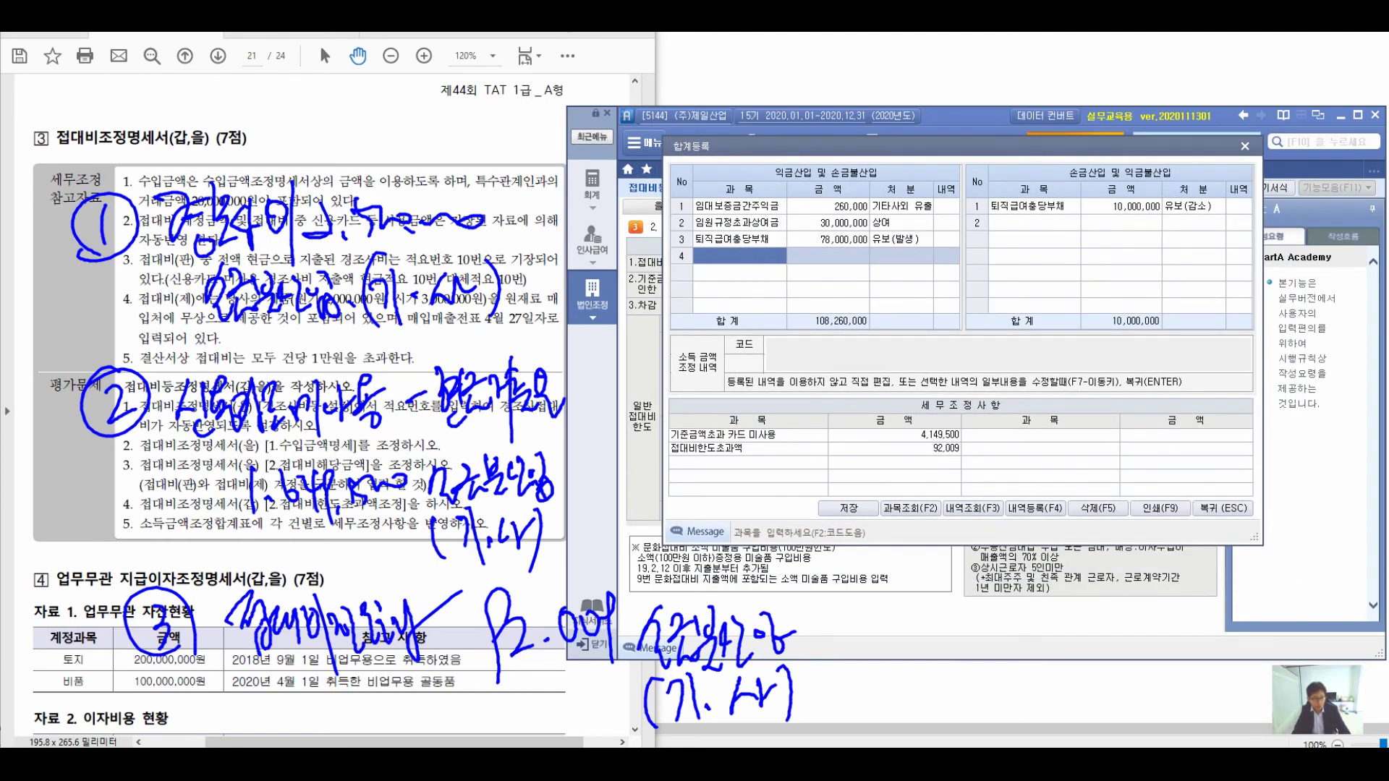
{"action": "type", "text": "접대비"}
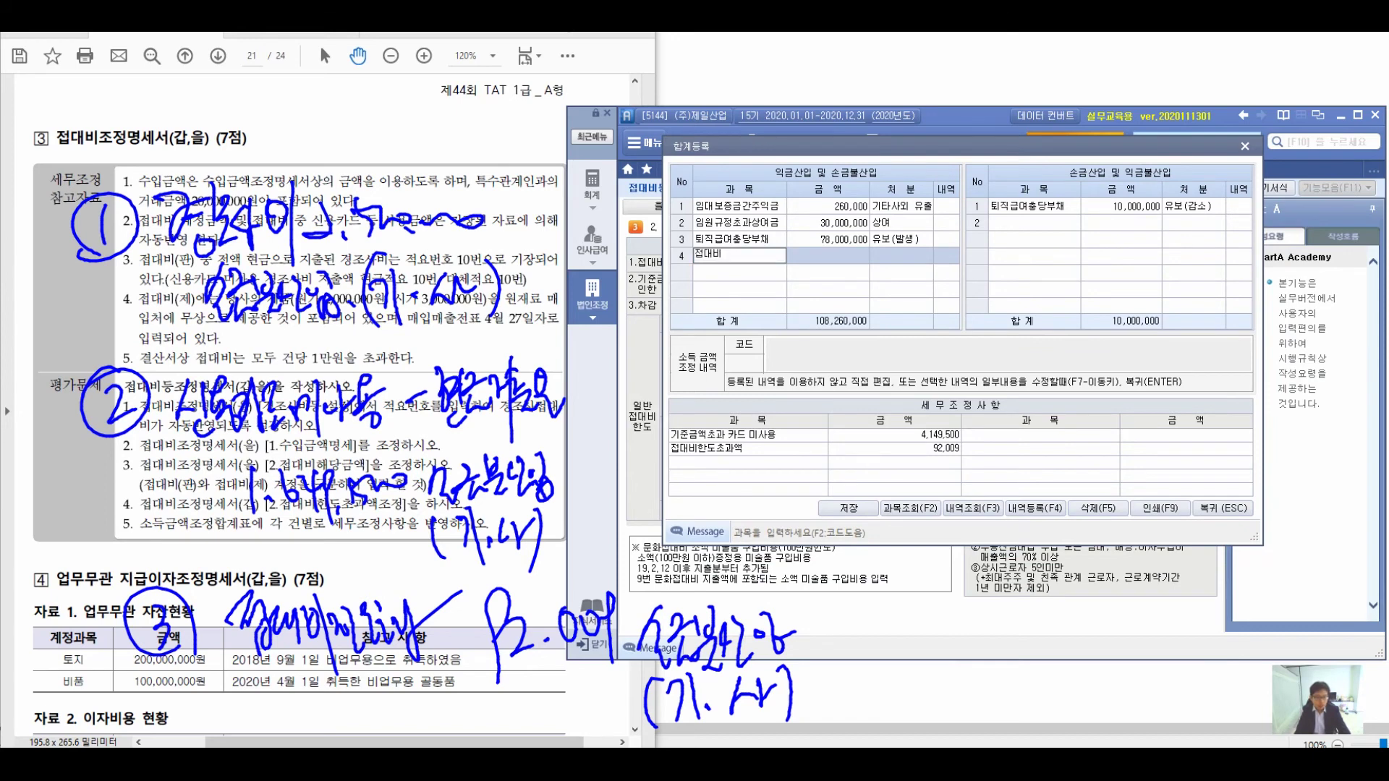
{"action": "type", "text": "(신용카드 미사용"}
{"action": "key", "text": "Return"}
{"action": "type", "text": "4149500"}
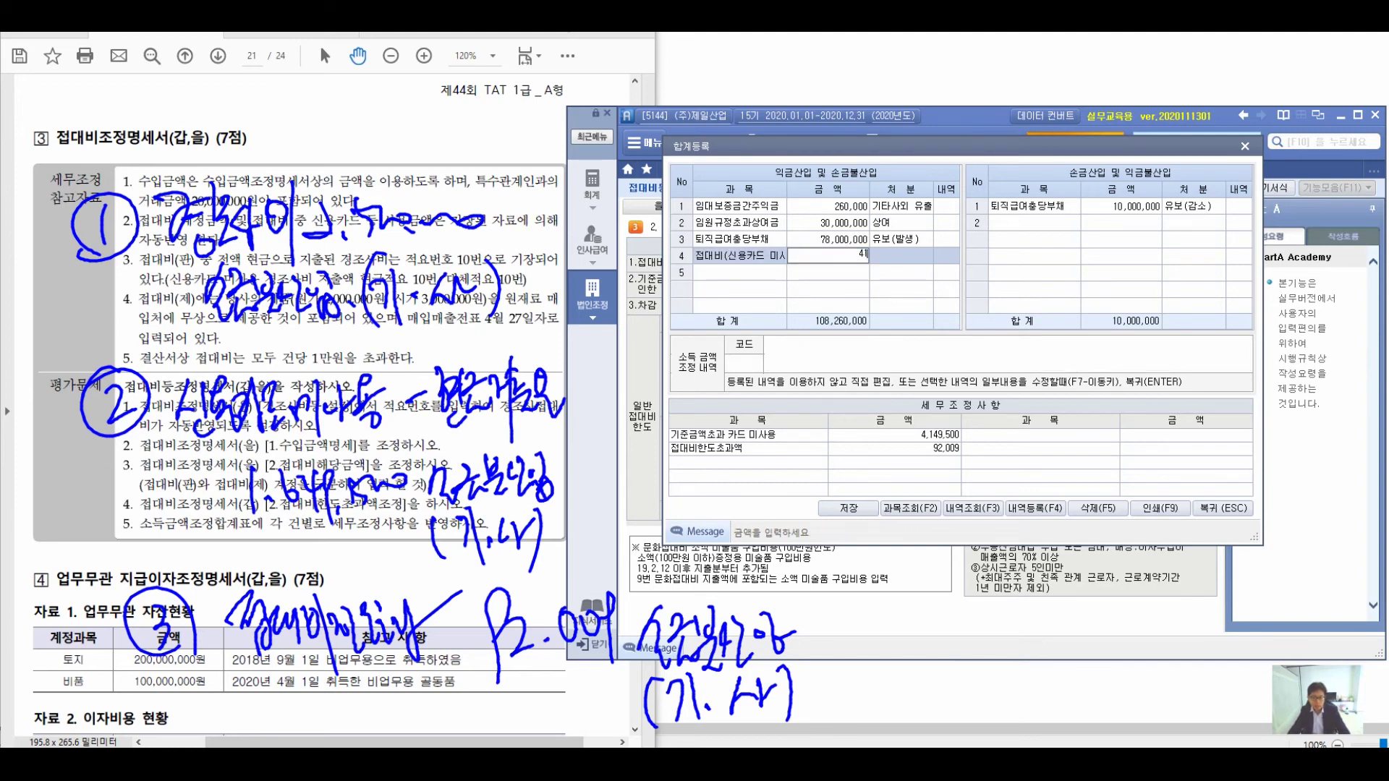
{"action": "key", "text": "Return"}
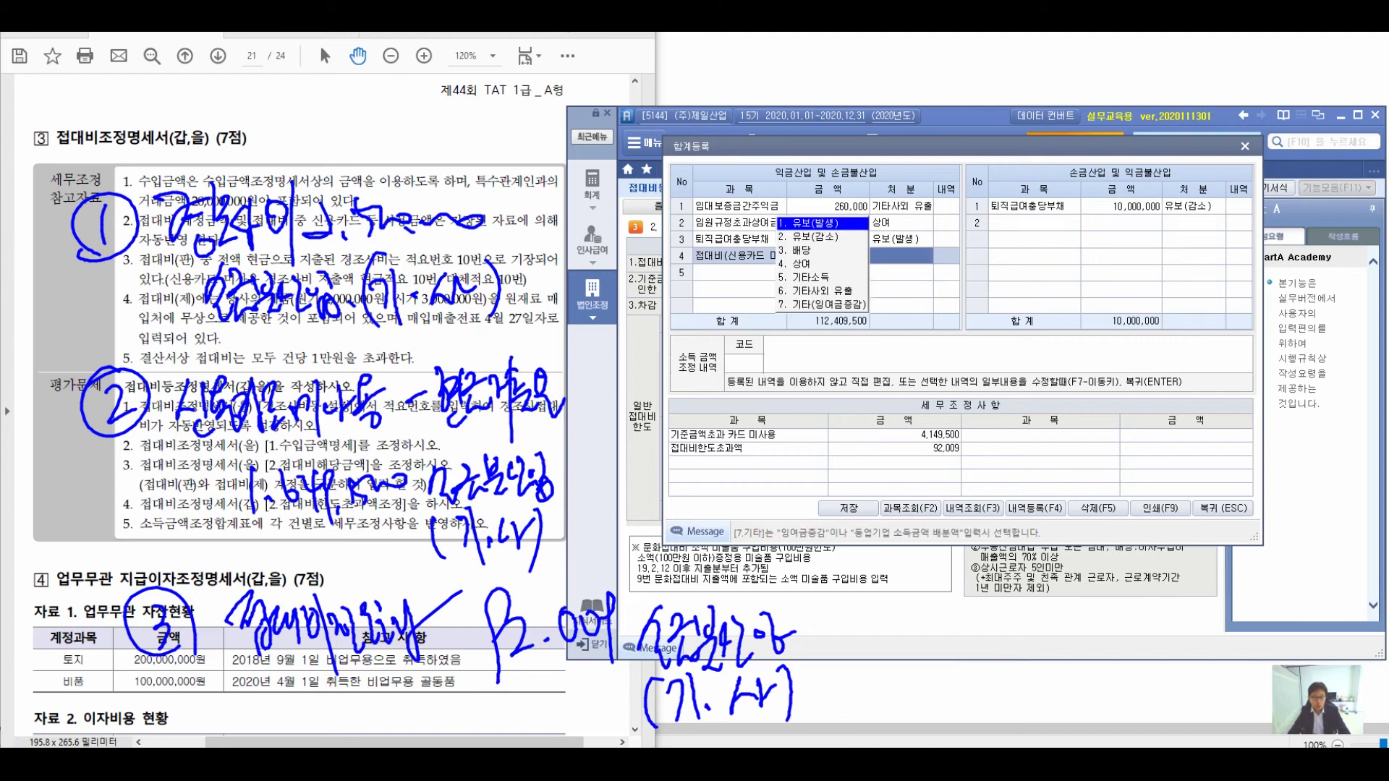
{"action": "key", "text": "6"}
{"action": "key", "text": "Return"}
Set the amount of the 접대비(신용카드 미사용) entry in row 4 to 2,500,000 and close 합계등록
{"action": "key", "text": "Up"}
{"action": "key", "text": "Right"}
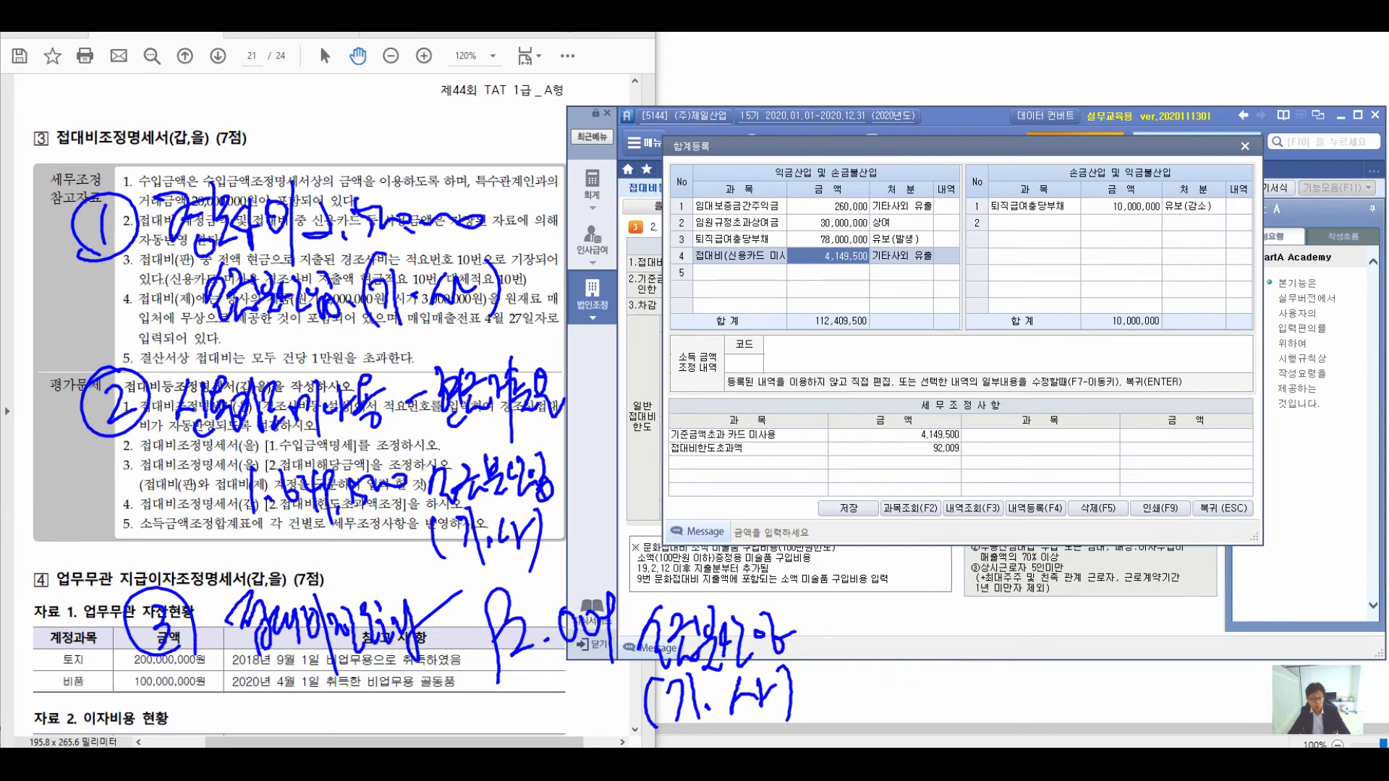
{"action": "type", "text": "2500000"}
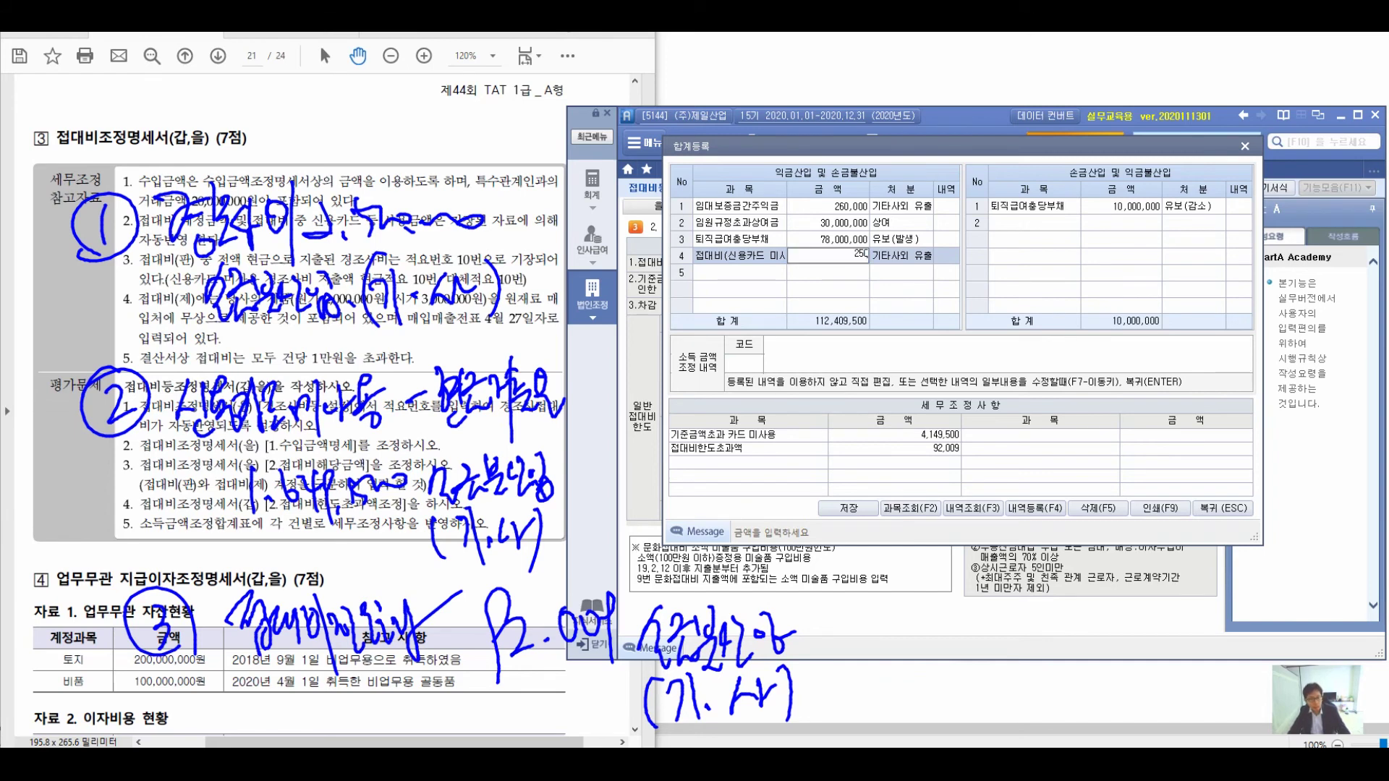
{"action": "key", "text": "Return"}
{"action": "key", "text": "Return"}
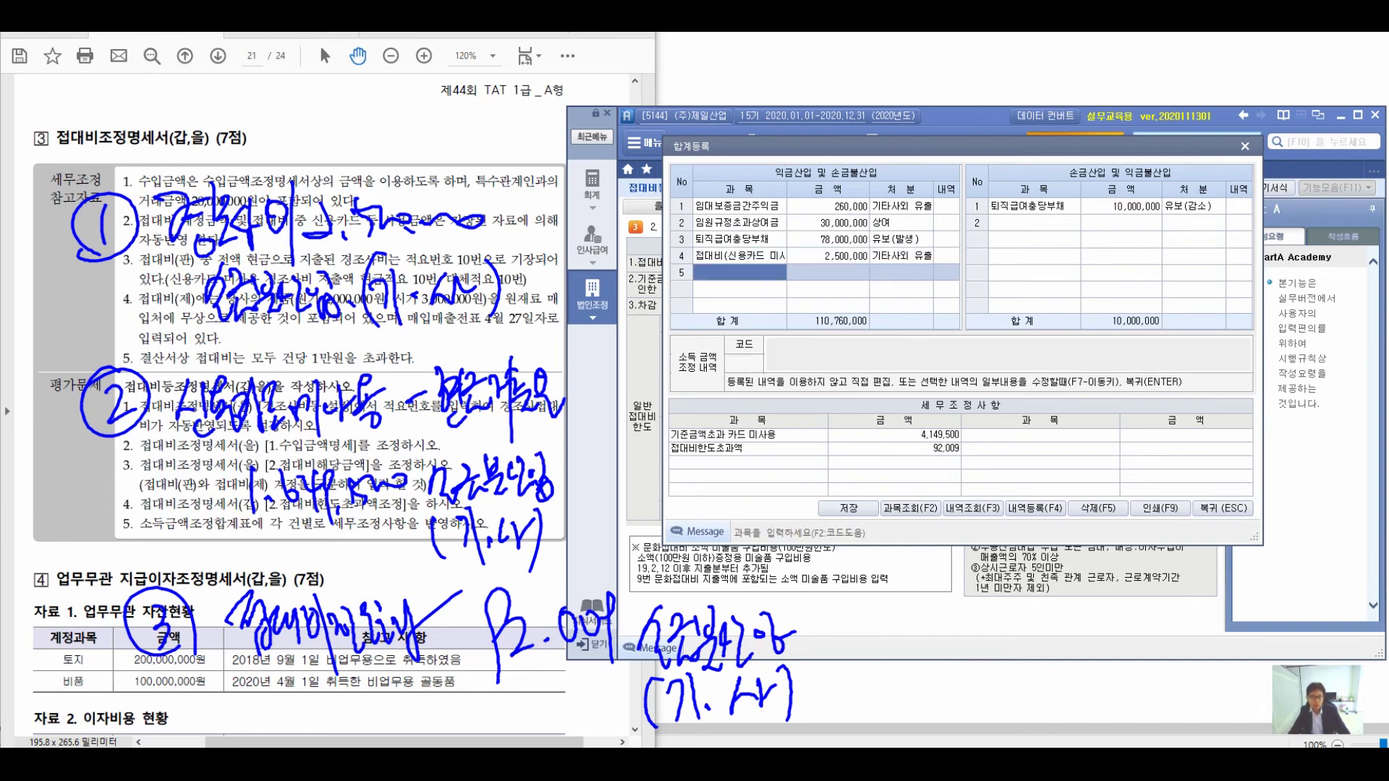
{"action": "key", "text": "Escape"}
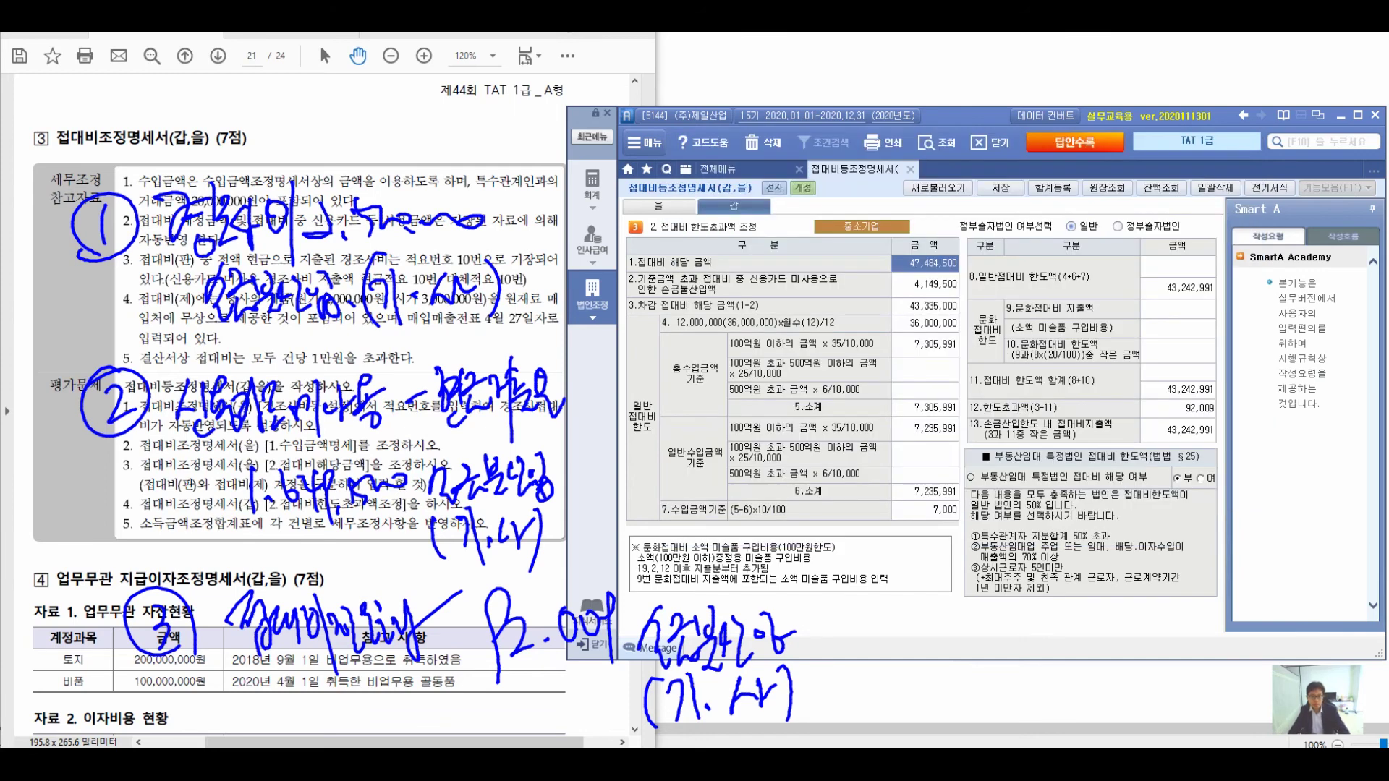
Reopen 합계등록 and add a second 접대비(신용카드 미사용) entry in 익금산입 및 손금불산입 for 1,649,500 as 기타사외유출
{"action": "left_click", "coordinate": [1054, 188]}
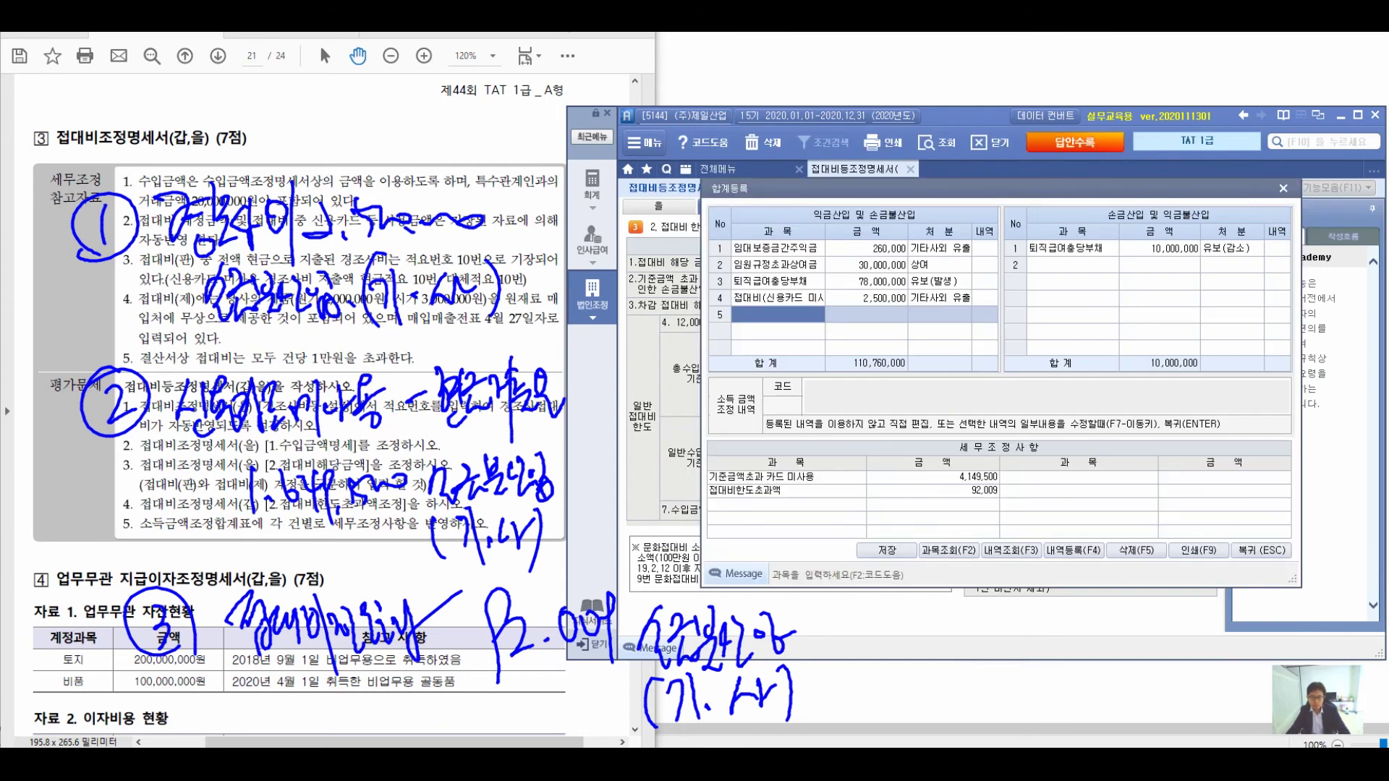
{"action": "key", "text": "Down"}
{"action": "key", "text": "Return"}
{"action": "key", "text": "Return"}
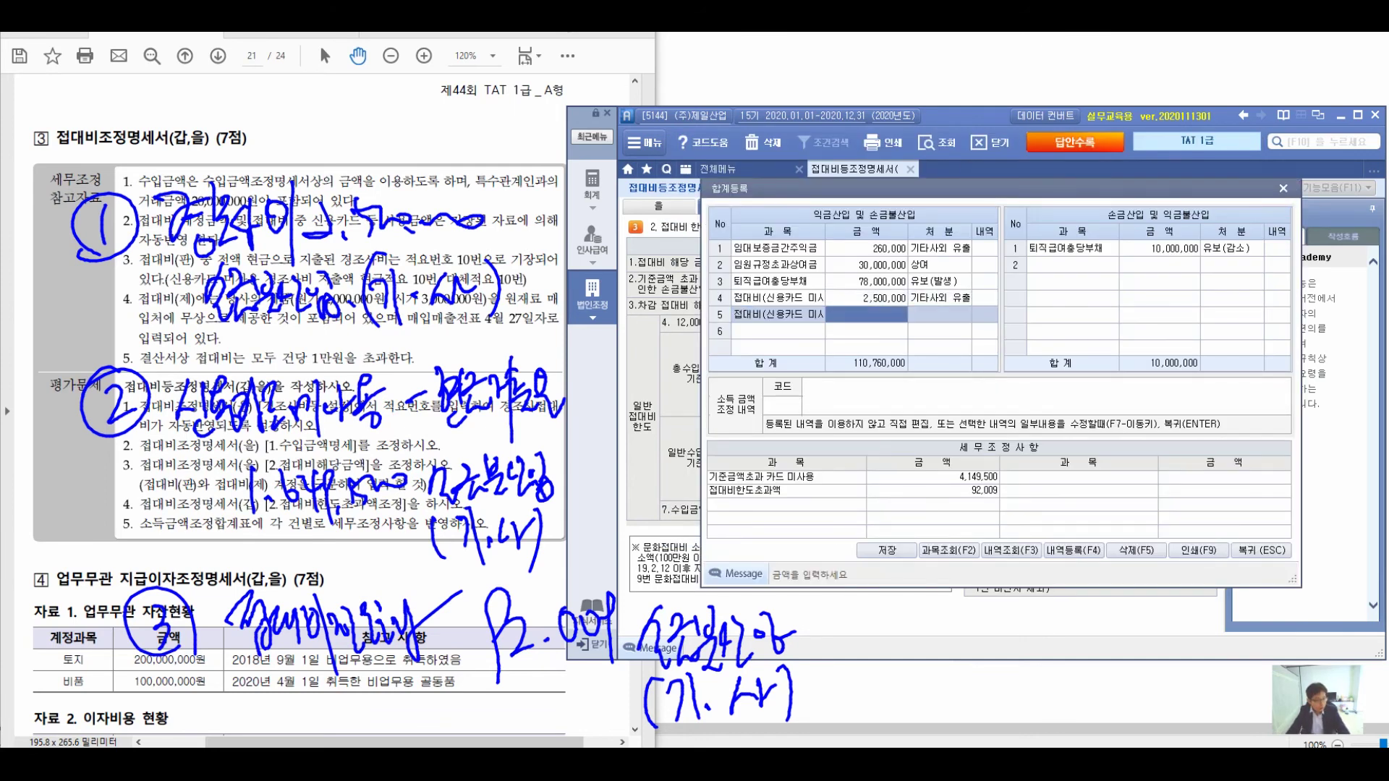
{"action": "type", "text": "1649500"}
{"action": "key", "text": "Return"}
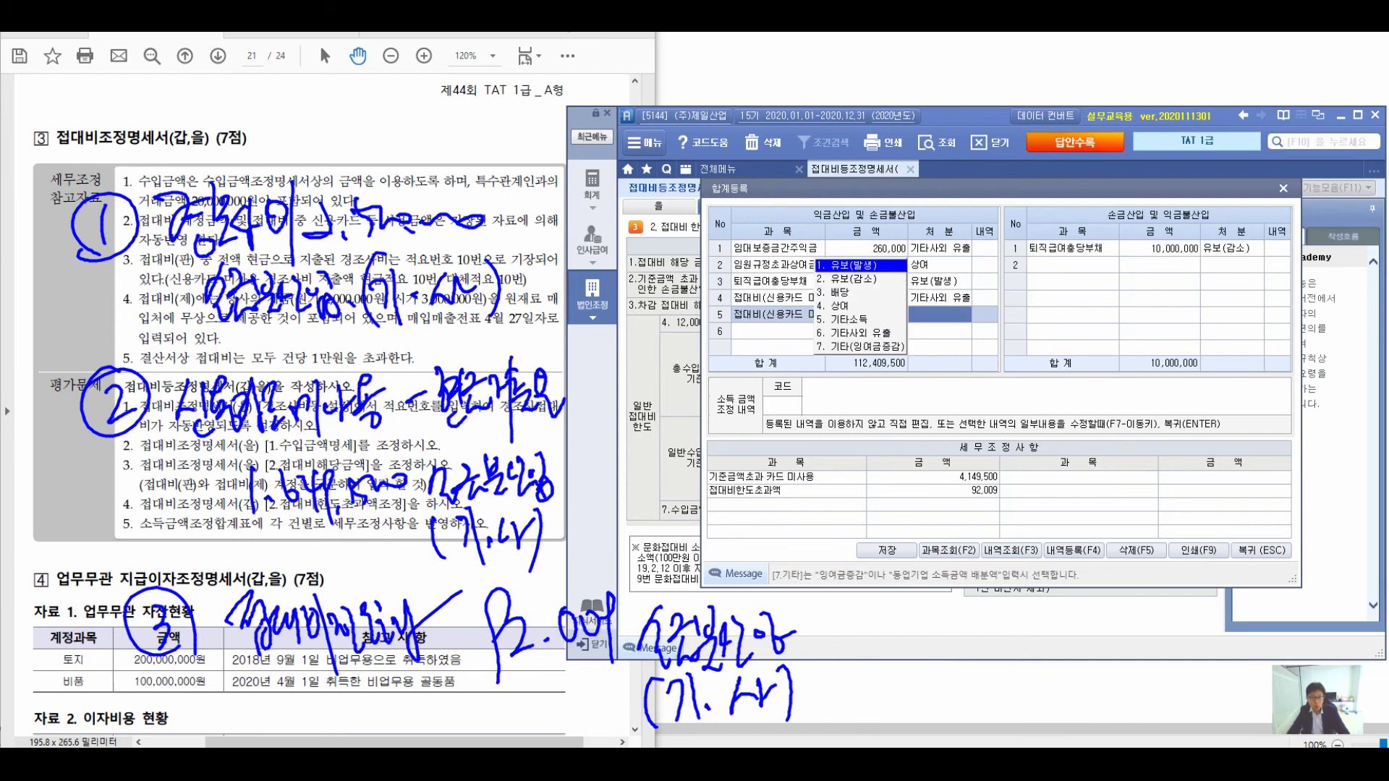
{"action": "key", "text": "6"}
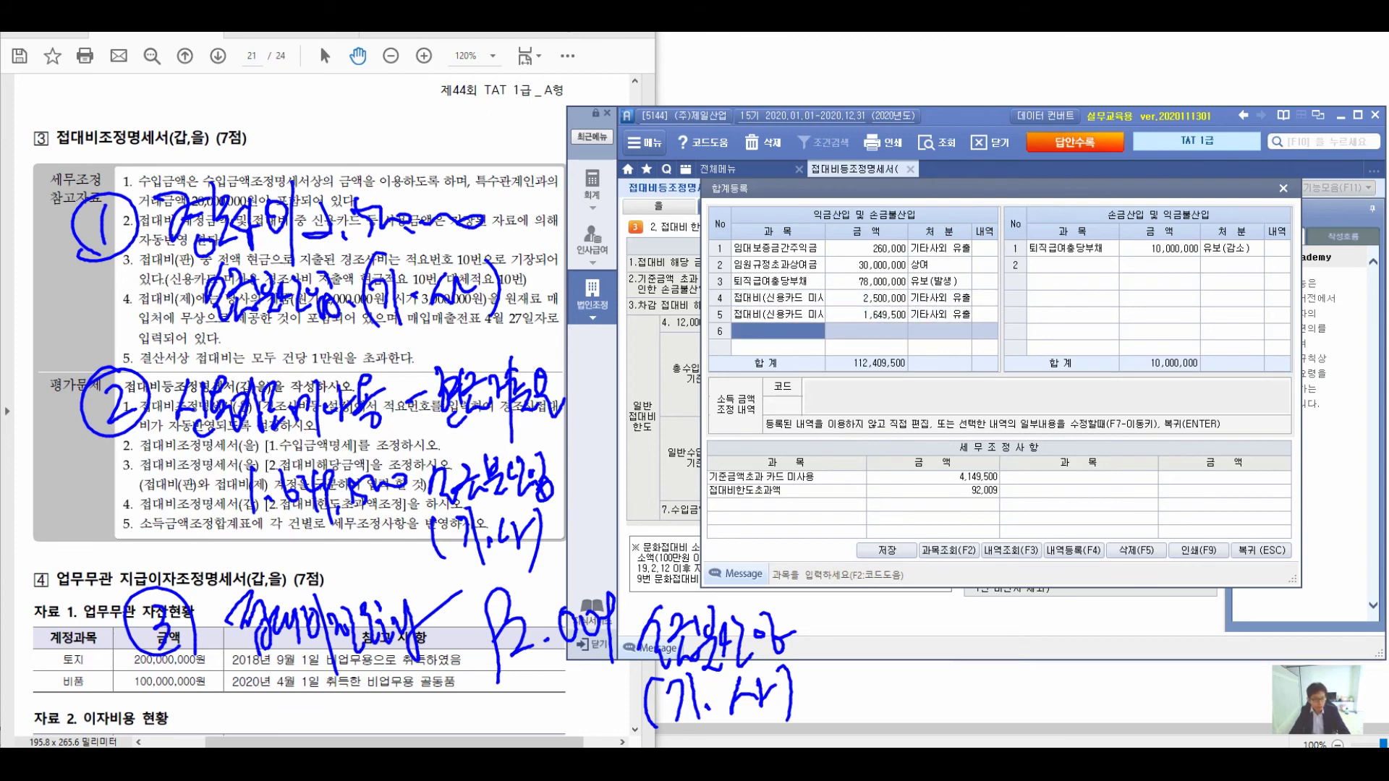
Add the 익금산입 및 손금불산입 entry 접대비한도초과액 in row 6 with amount 92,009 and disposition 기타사외유출
{"action": "type", "text": "접대"}
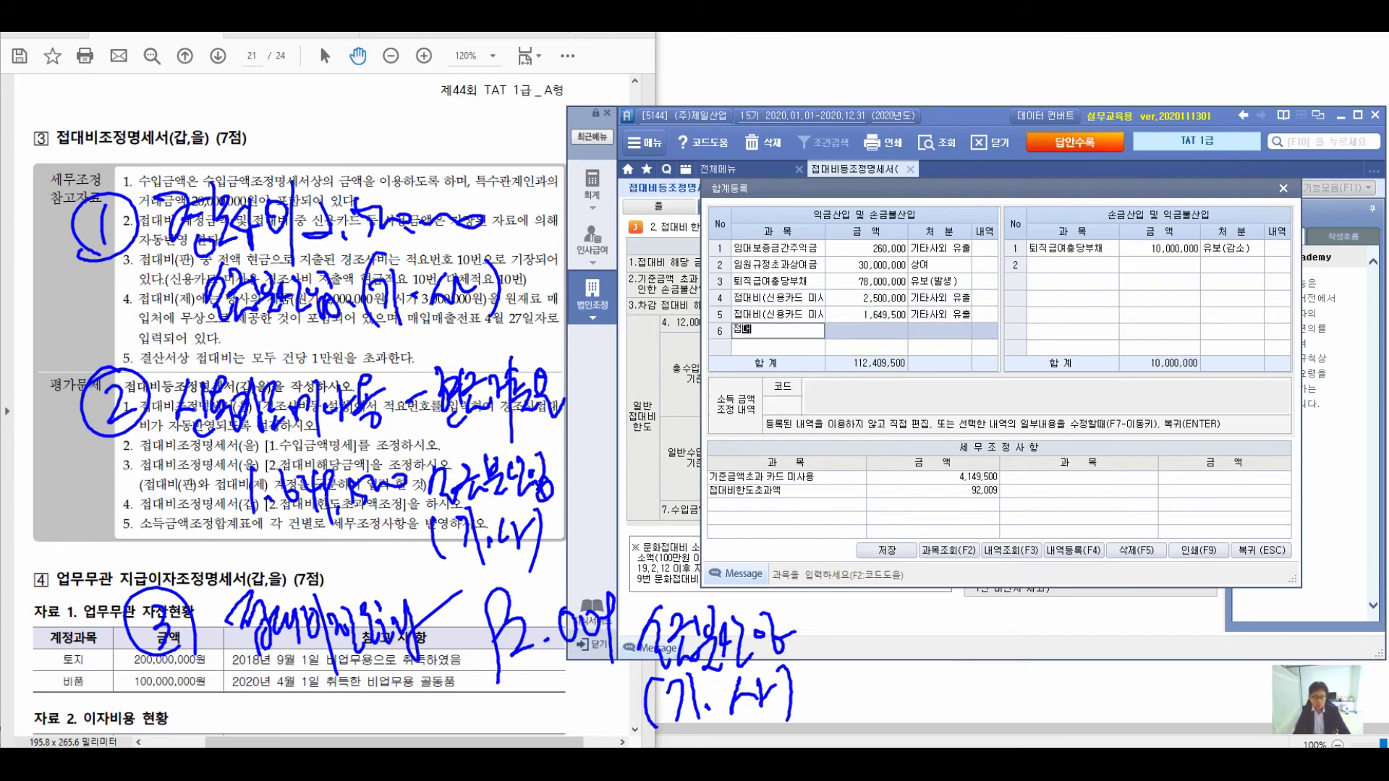
{"action": "type", "text": "비한도초과액"}
{"action": "key", "text": "Return"}
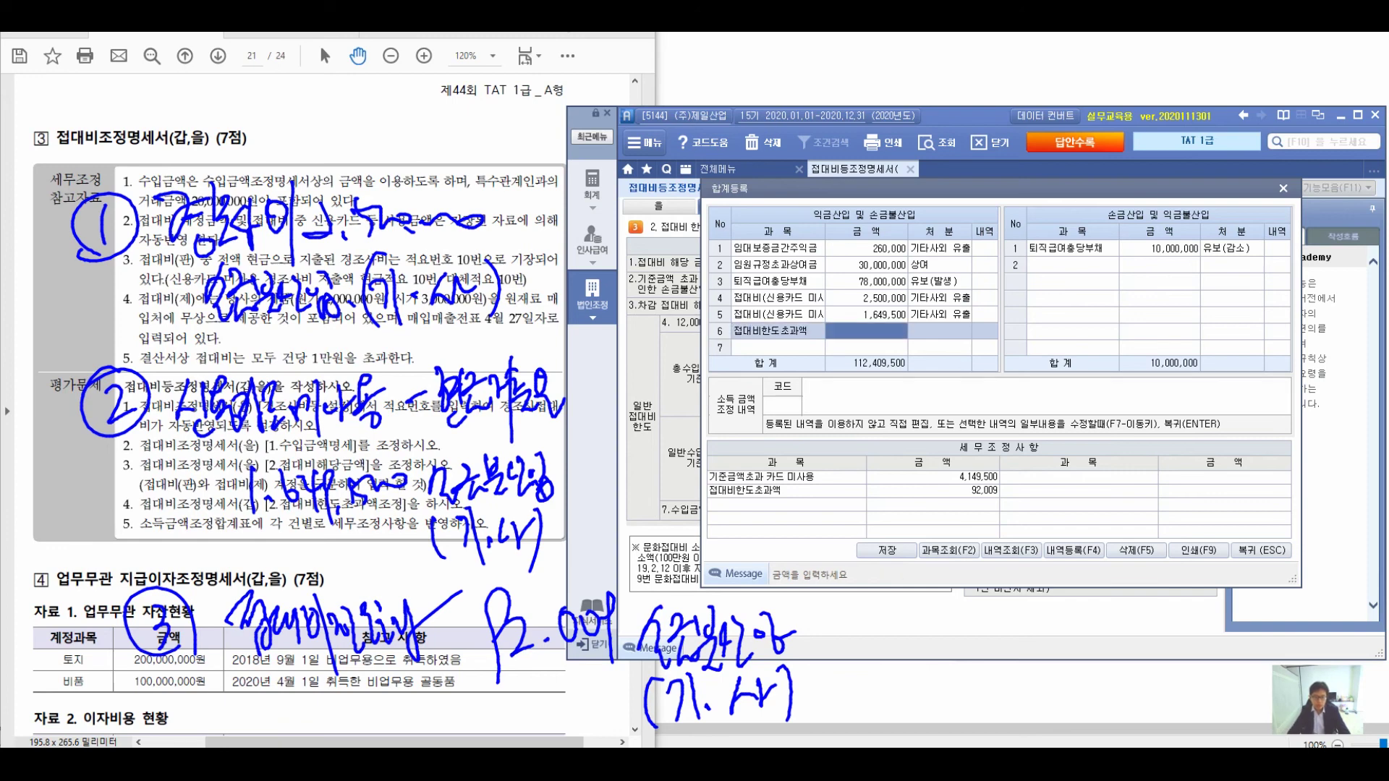
{"action": "type", "text": "92009"}
{"action": "key", "text": "Return"}
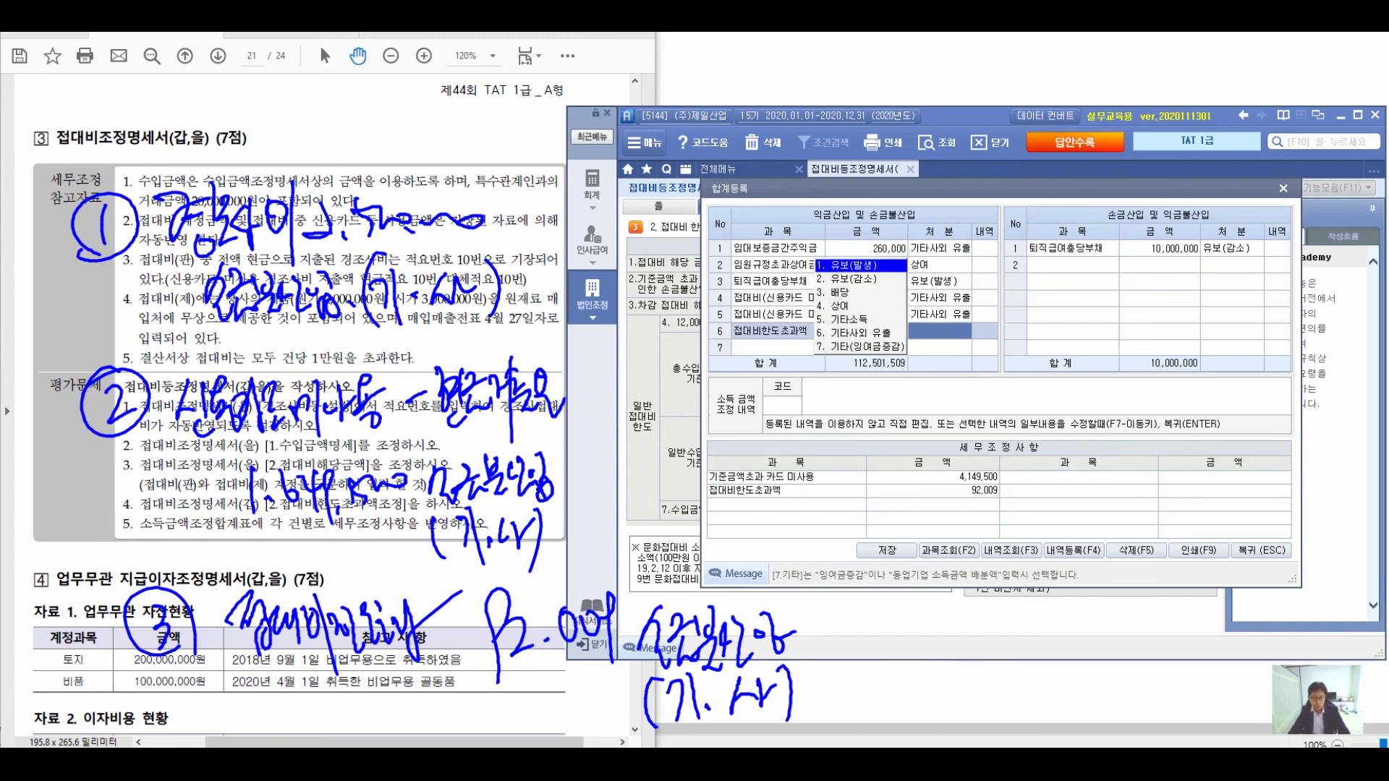
{"action": "key", "text": "6"}
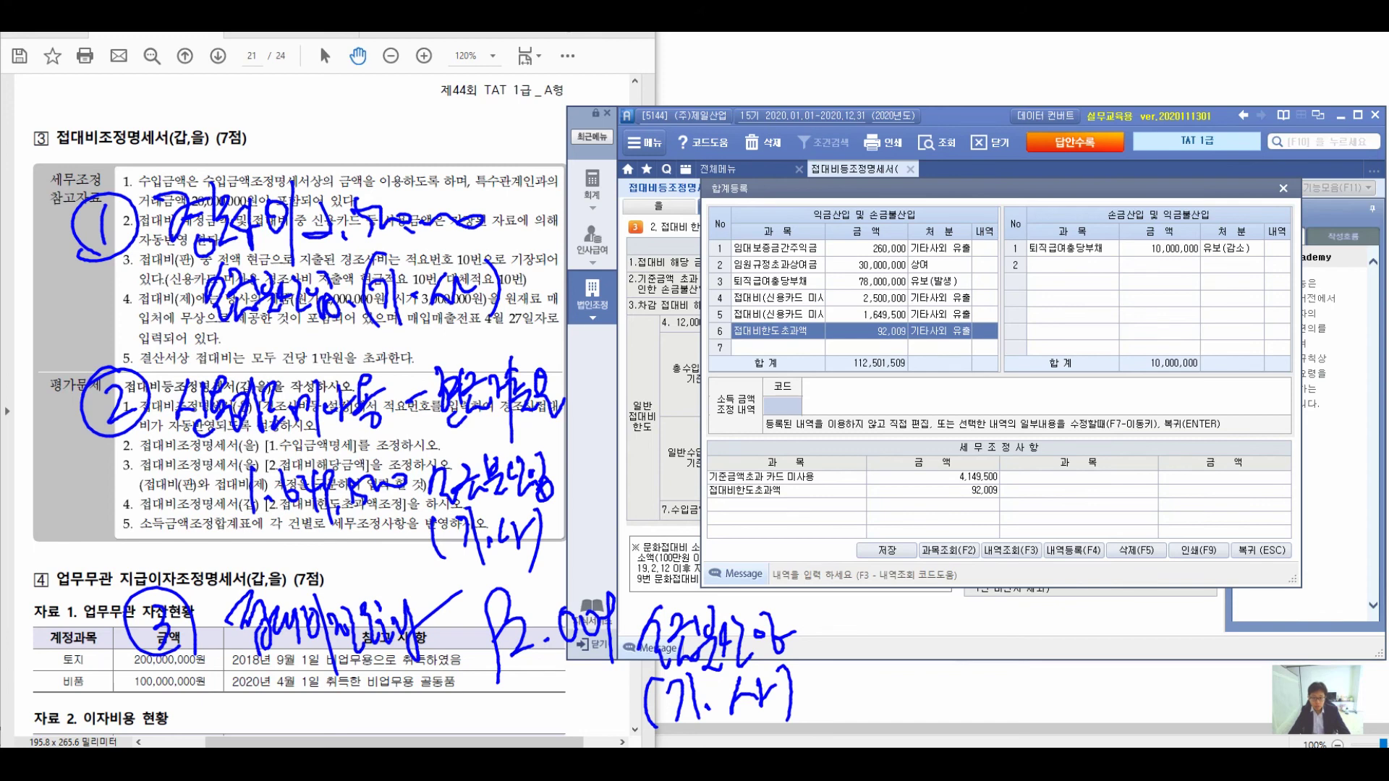
{"action": "key", "text": "Return"}
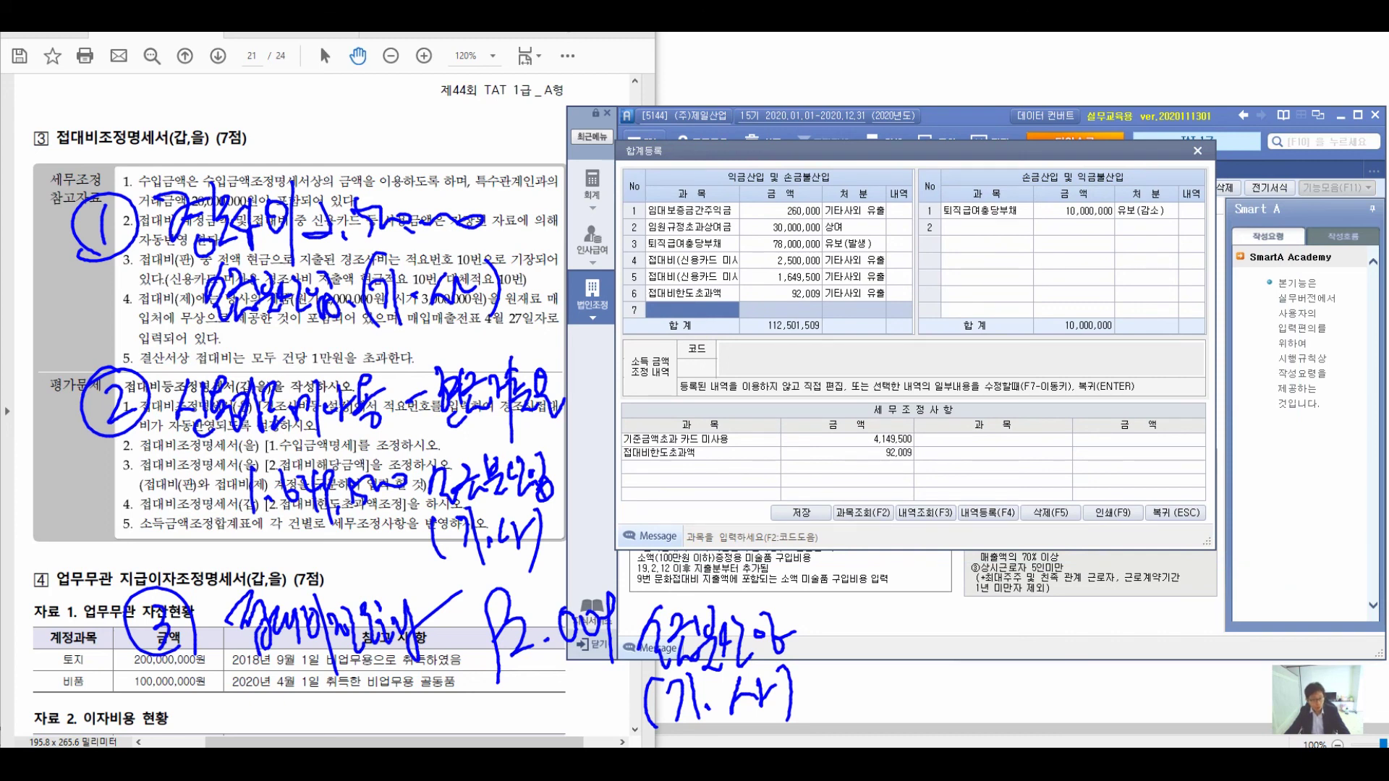
{"action": "key", "text": "Up"}
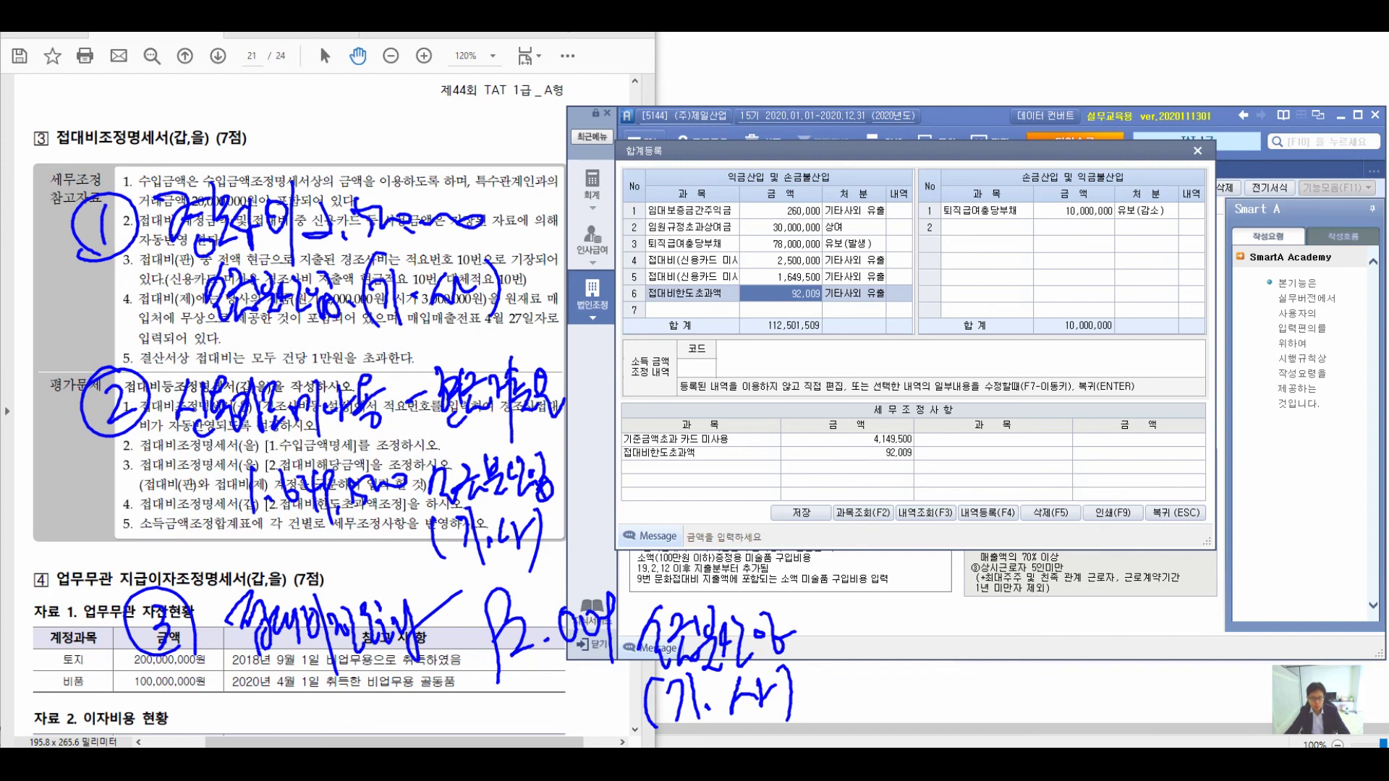